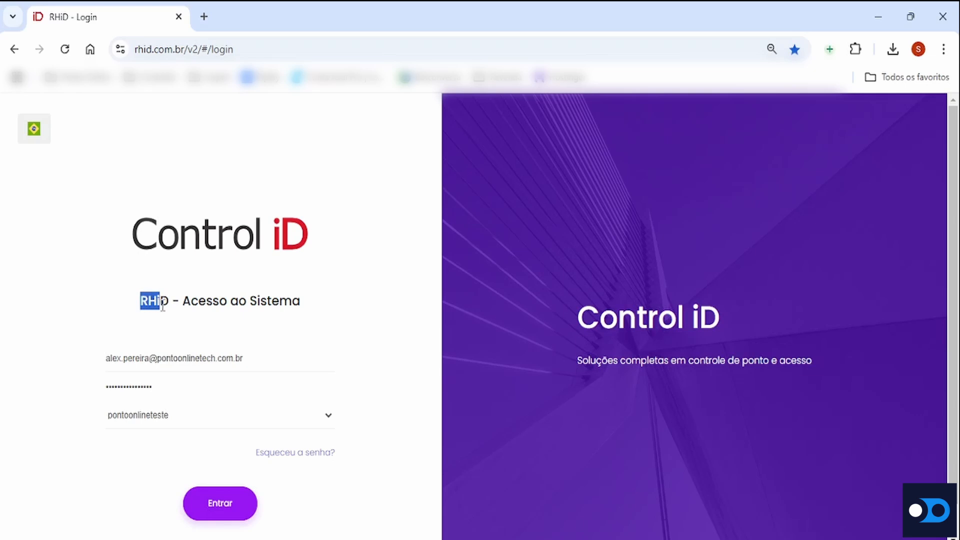
Sign in to the RHiD system with the prefilled credentials and the pontoonlineteste account
{"action": "left_click", "coordinate": [187, 334]}
{"action": "left_click", "coordinate": [136, 48]}
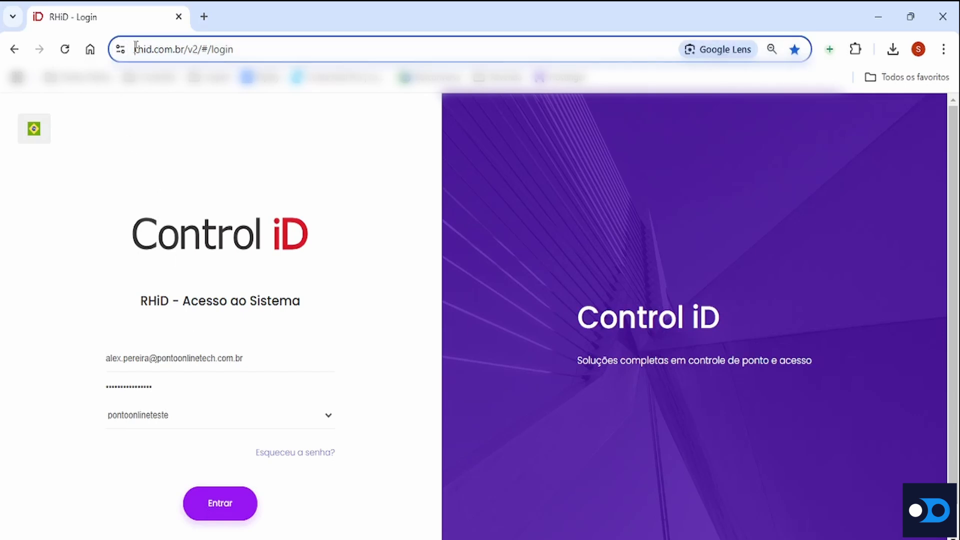
{"action": "left_click_drag", "start_coordinate": [136, 47], "coordinate": [185, 50]}
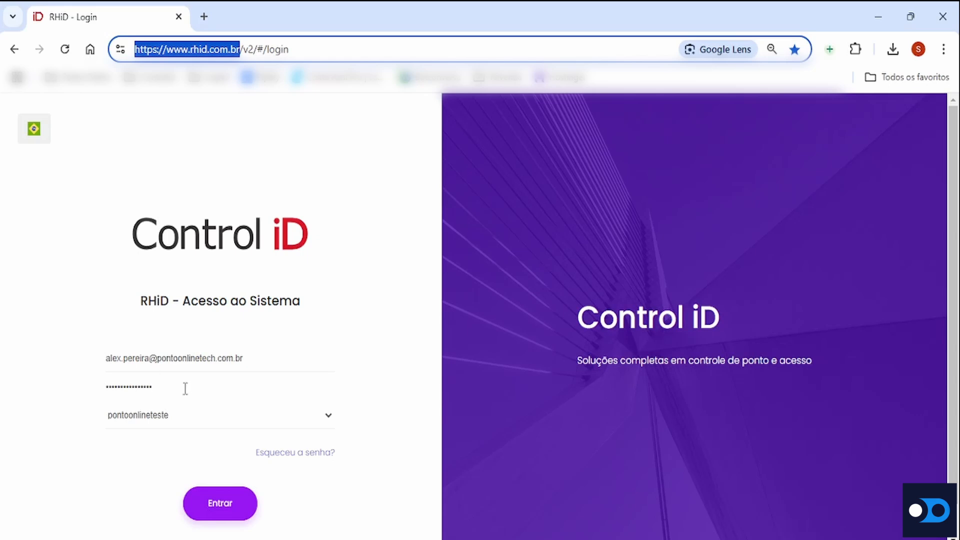
{"action": "left_click", "coordinate": [220, 516]}
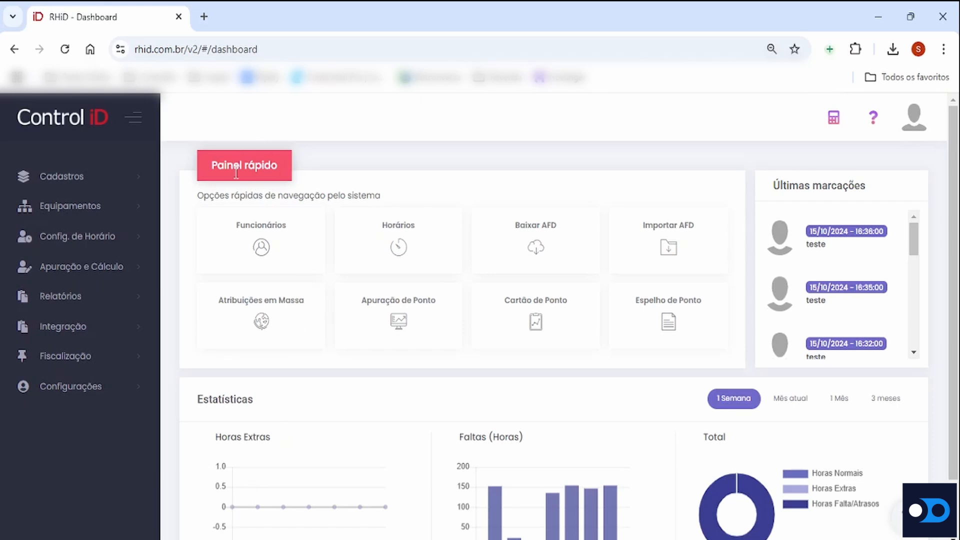
Review the dashboard's quick panel, the latest clock-in records and the overtime and absence charts
{"action": "left_click_drag", "start_coordinate": [212, 168], "coordinate": [279, 164]}
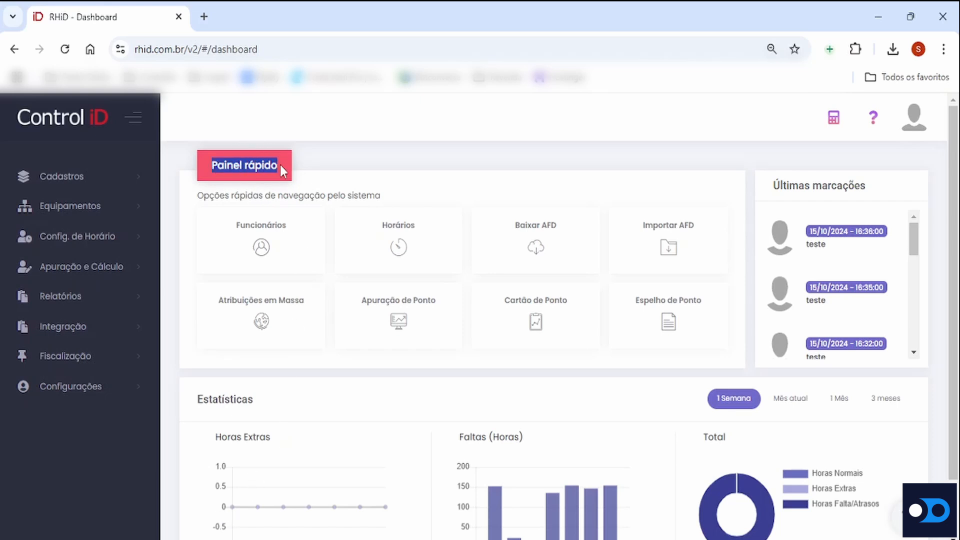
{"action": "left_click", "coordinate": [305, 190]}
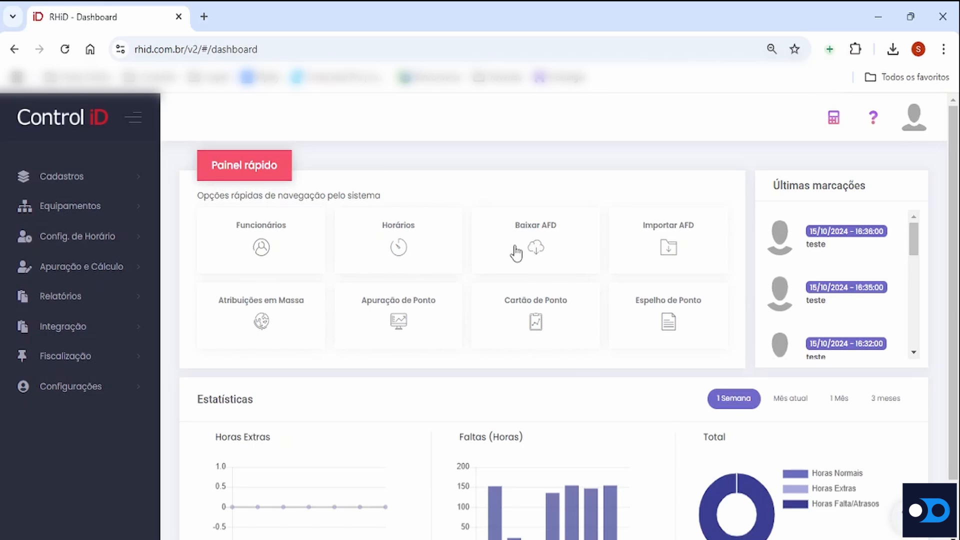
{"action": "left_click_drag", "start_coordinate": [773, 185], "coordinate": [867, 185]}
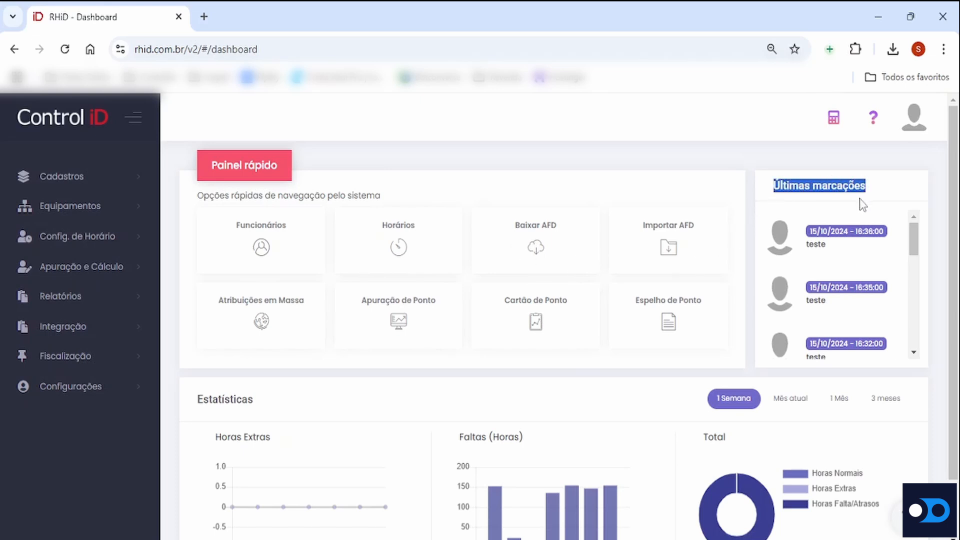
{"action": "left_click", "coordinate": [862, 205]}
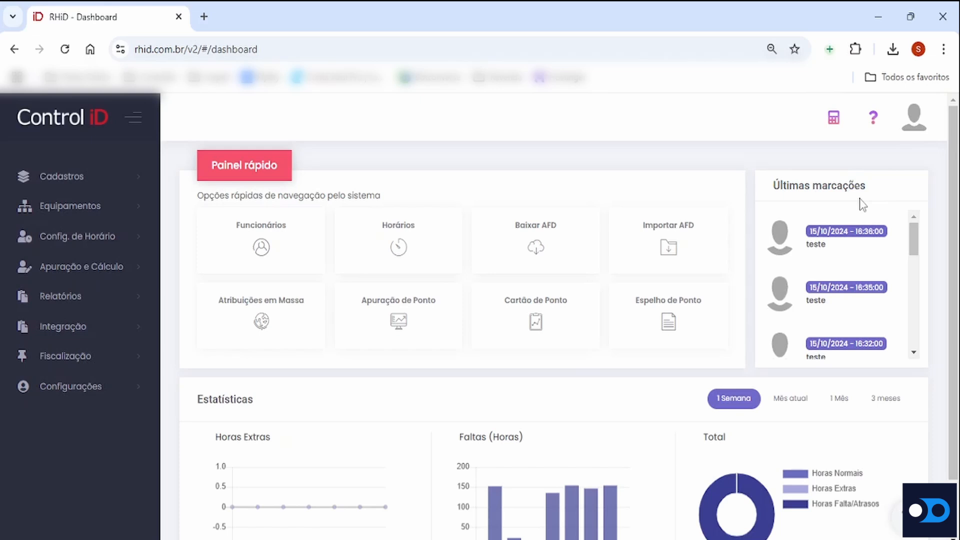
{"action": "left_click_drag", "start_coordinate": [807, 230], "coordinate": [873, 232]}
{"action": "left_click", "coordinate": [808, 245]}
{"action": "left_click_drag", "start_coordinate": [808, 245], "coordinate": [832, 249]}
{"action": "scroll", "coordinate": [695, 264], "scroll_direction": "down", "scroll_amount": 2}
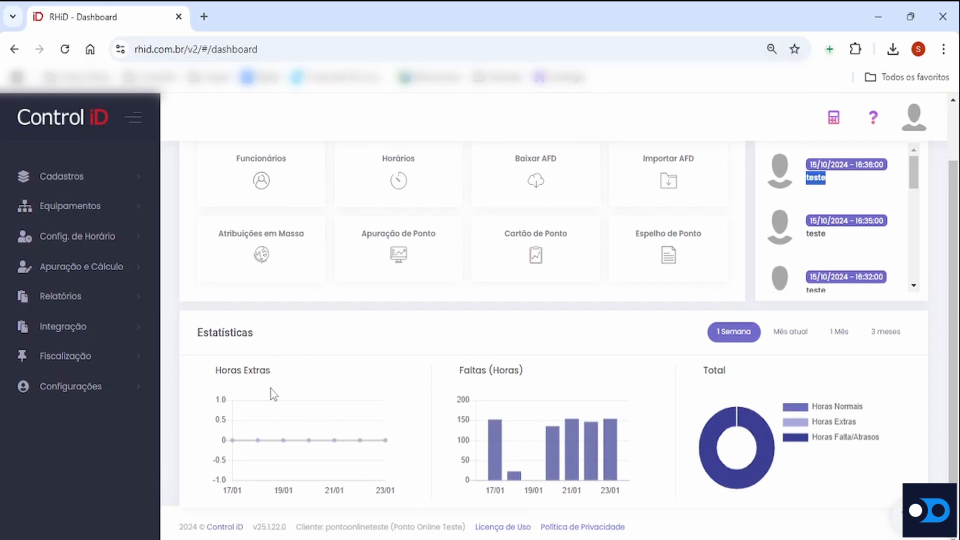
{"action": "left_click_drag", "start_coordinate": [243, 370], "coordinate": [265, 371]}
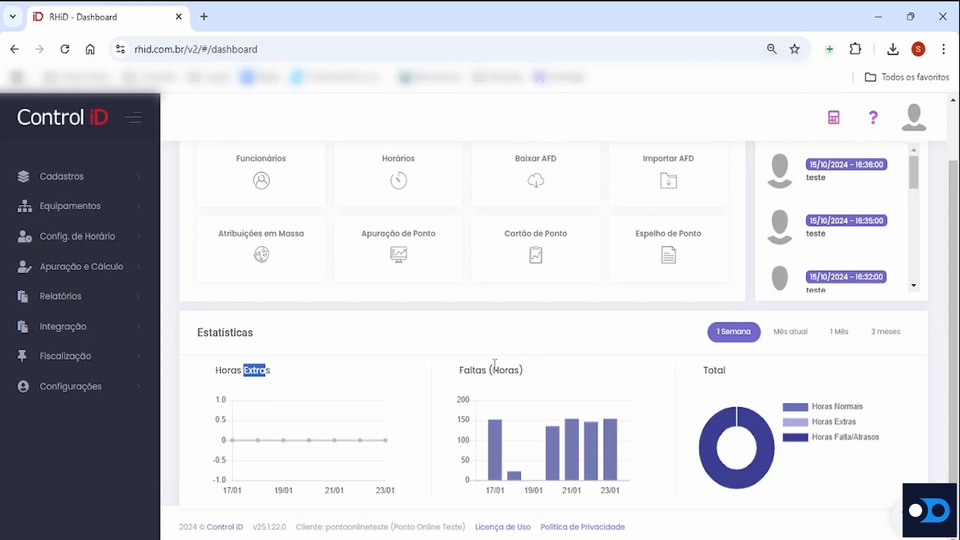
{"action": "left_click_drag", "start_coordinate": [492, 370], "coordinate": [525, 370]}
{"action": "left_click", "coordinate": [550, 379]}
{"action": "left_click", "coordinate": [108, 300]}
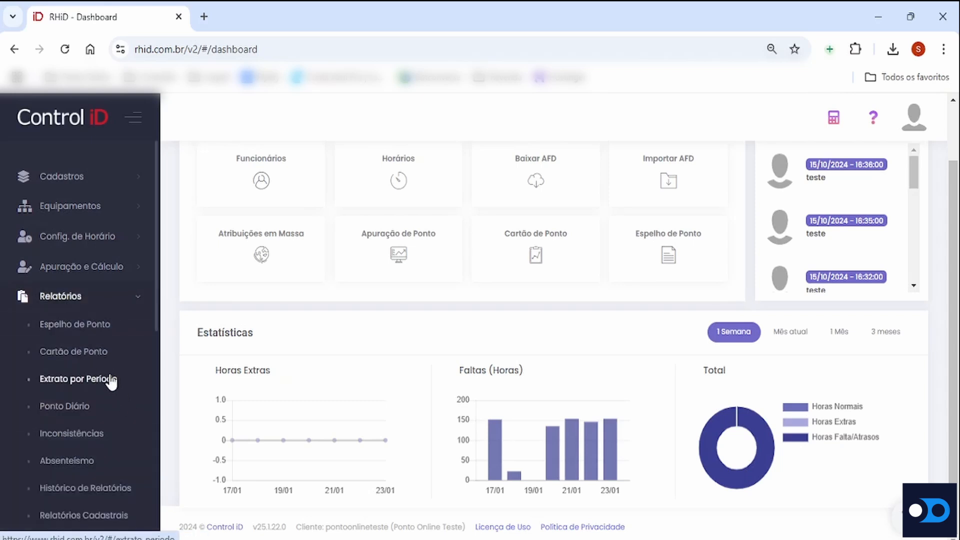
{"action": "left_click", "coordinate": [107, 270]}
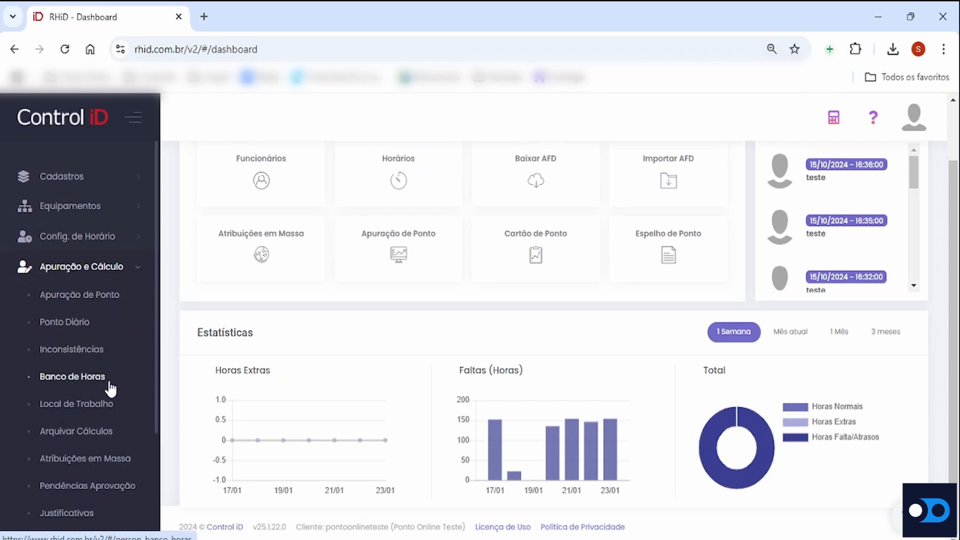
{"action": "left_click", "coordinate": [103, 272]}
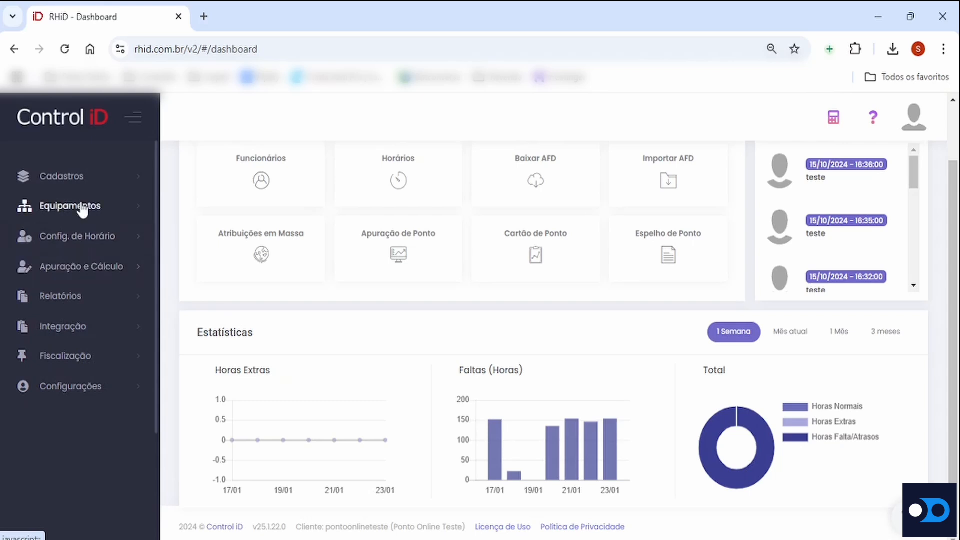
Open the employee registry and check the status shown for the listed employees
{"action": "left_click", "coordinate": [76, 180]}
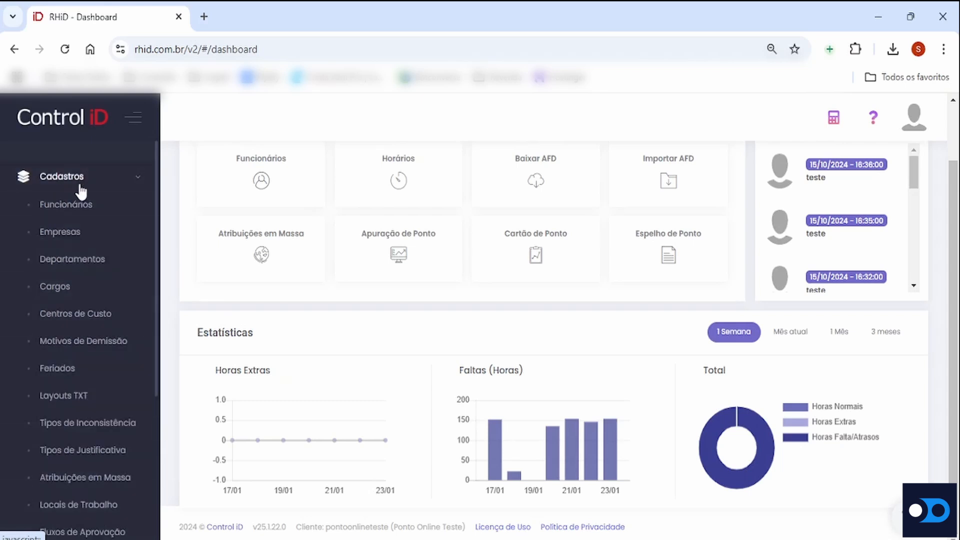
{"action": "left_click", "coordinate": [82, 209]}
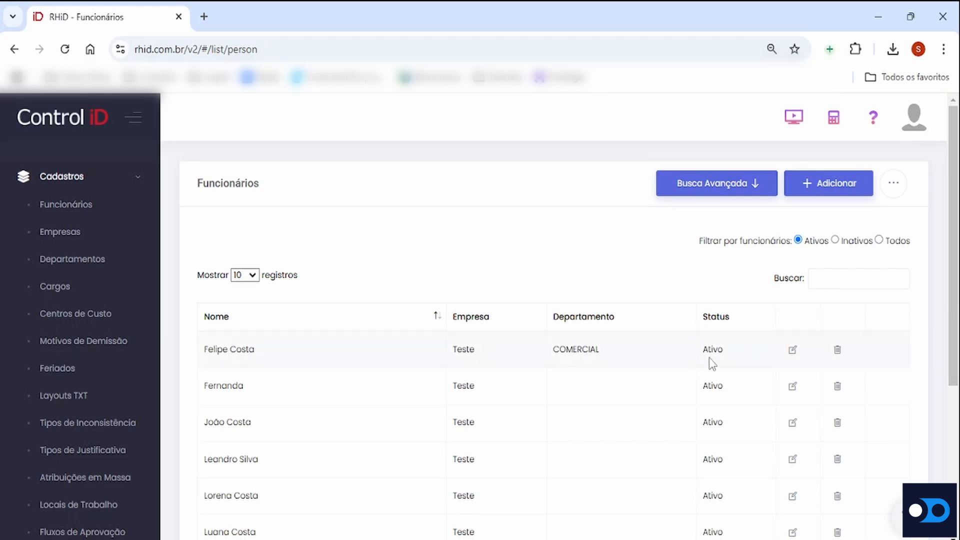
{"action": "left_click_drag", "start_coordinate": [716, 352], "coordinate": [724, 360]}
{"action": "left_click", "coordinate": [720, 334]}
{"action": "left_click_drag", "start_coordinate": [700, 350], "coordinate": [730, 361]}
{"action": "left_click", "coordinate": [729, 361]}
Open a new employee form and look through its general information and personal data sections
{"action": "left_click", "coordinate": [833, 193]}
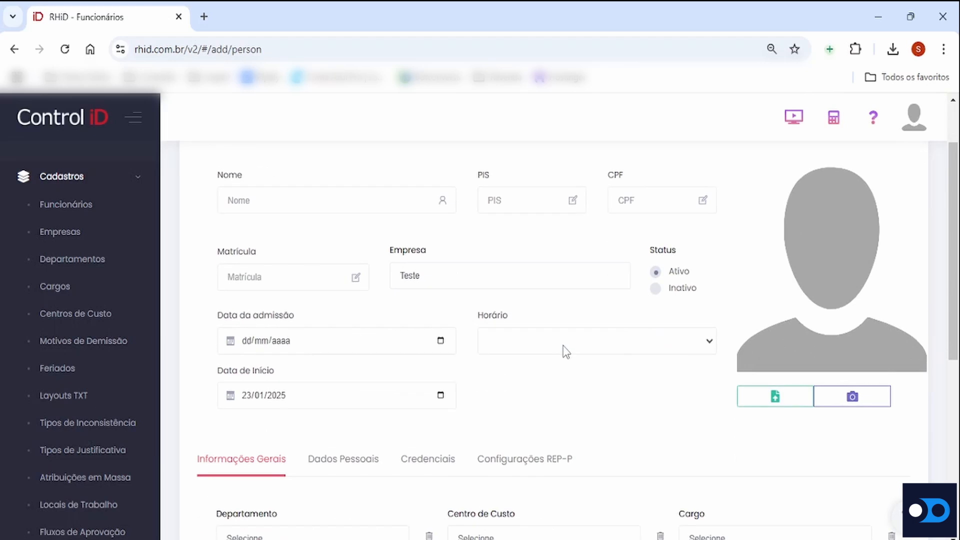
{"action": "scroll", "coordinate": [559, 353], "scroll_direction": "down", "scroll_amount": 3}
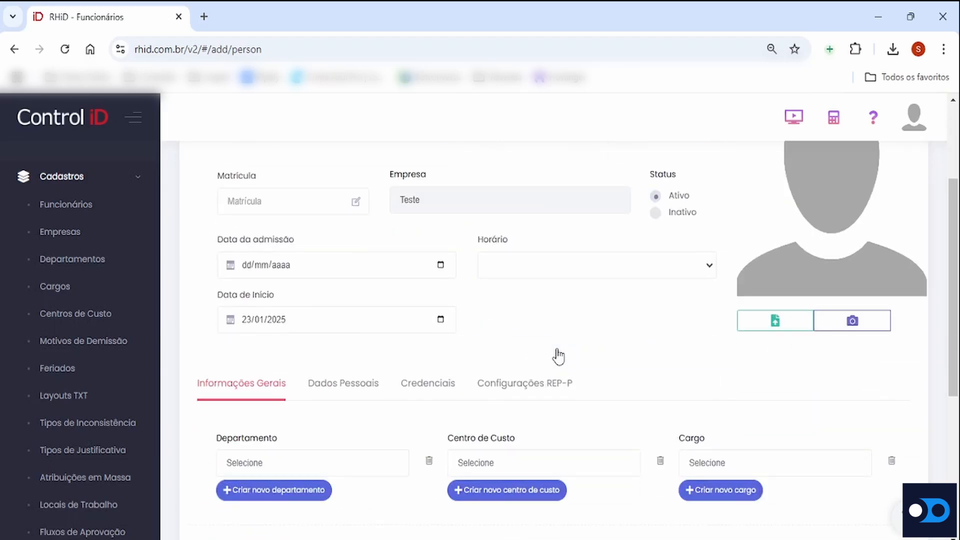
{"action": "scroll", "coordinate": [410, 346], "scroll_direction": "down", "scroll_amount": 3}
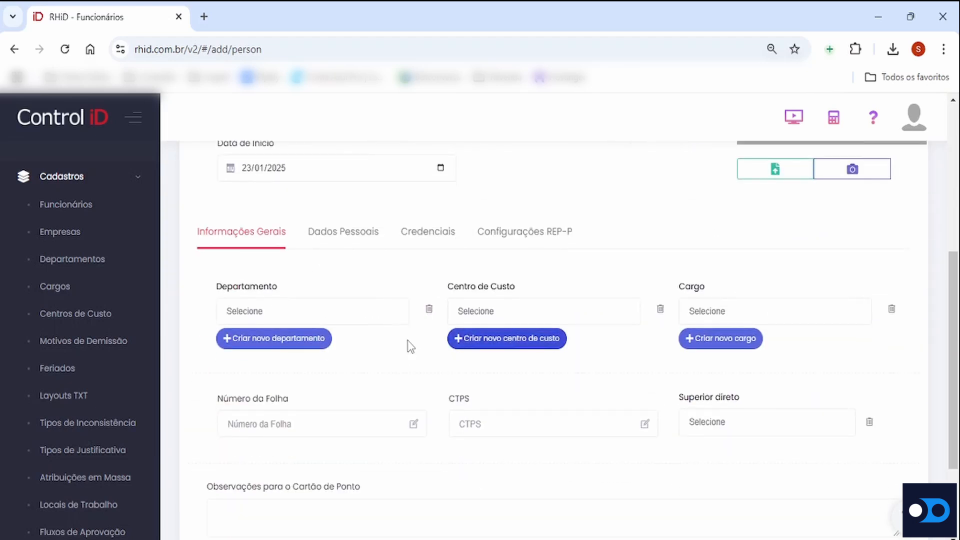
{"action": "scroll", "coordinate": [388, 425], "scroll_direction": "up", "scroll_amount": 2}
{"action": "right_click", "coordinate": [388, 424]}
{"action": "left_click", "coordinate": [344, 322]}
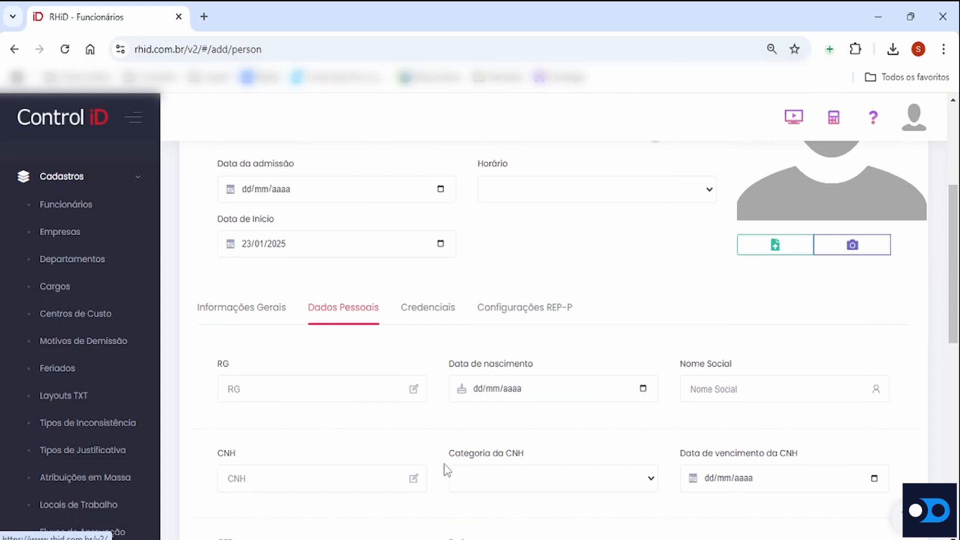
{"action": "scroll", "coordinate": [498, 425], "scroll_direction": "up", "scroll_amount": 5}
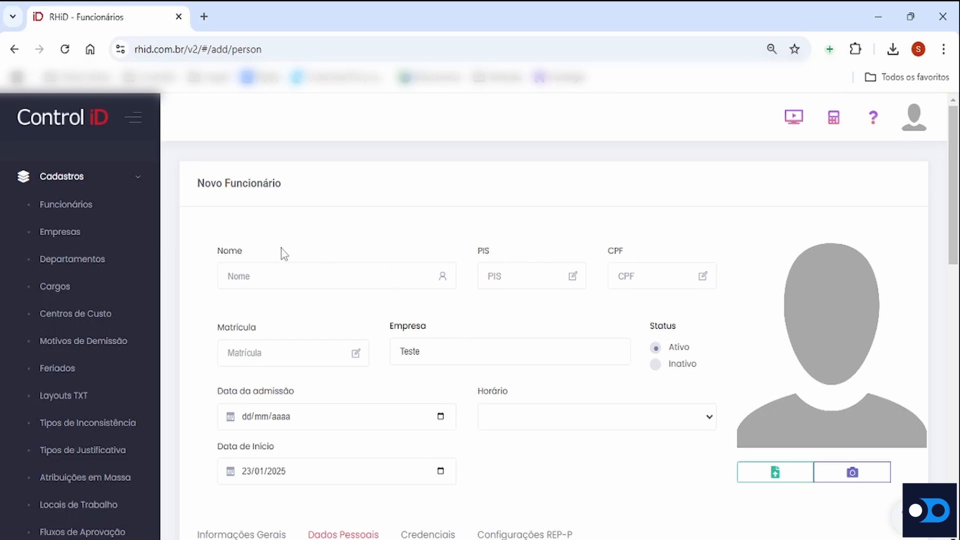
Examine the new employee form's name, PIS, CPF, company, admission date, schedule and start date fields, and return to the employee list
{"action": "left_click_drag", "start_coordinate": [217, 251], "coordinate": [258, 259]}
{"action": "left_click_drag", "start_coordinate": [473, 248], "coordinate": [503, 258]}
{"action": "left_click_drag", "start_coordinate": [608, 252], "coordinate": [628, 257]}
{"action": "left_click_drag", "start_coordinate": [391, 326], "coordinate": [433, 331]}
{"action": "left_click_drag", "start_coordinate": [219, 392], "coordinate": [300, 402]}
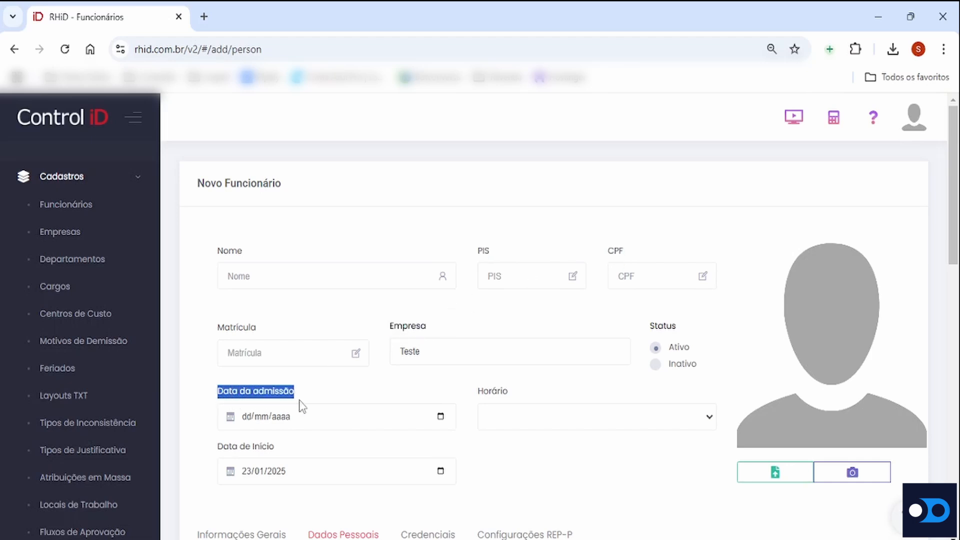
{"action": "left_click_drag", "start_coordinate": [475, 391], "coordinate": [516, 397]}
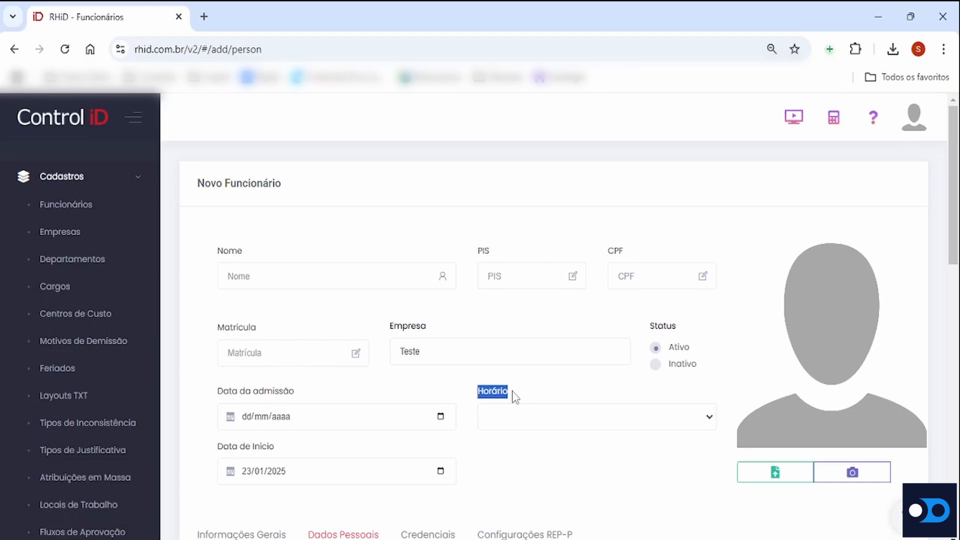
{"action": "left_click_drag", "start_coordinate": [218, 445], "coordinate": [293, 455]}
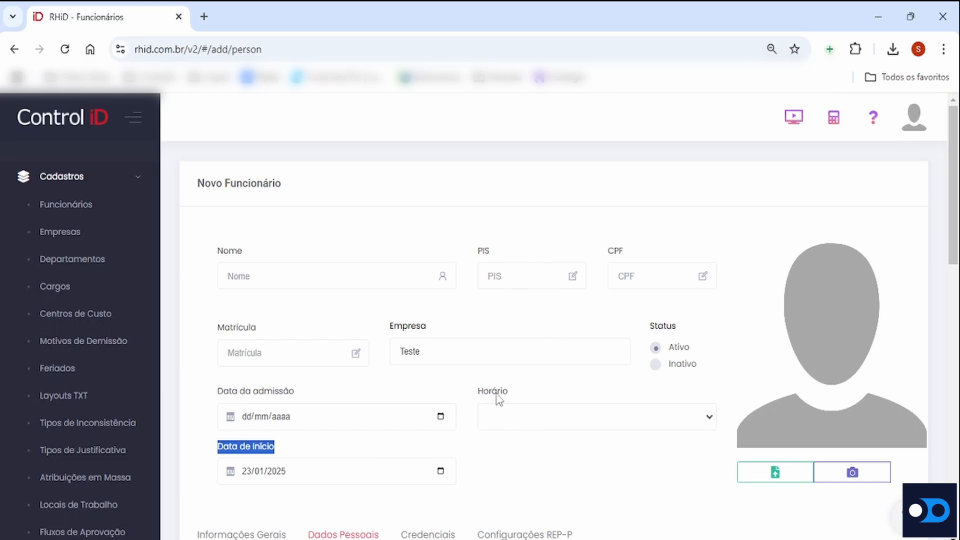
{"action": "scroll", "coordinate": [529, 368], "scroll_direction": "down", "scroll_amount": 15}
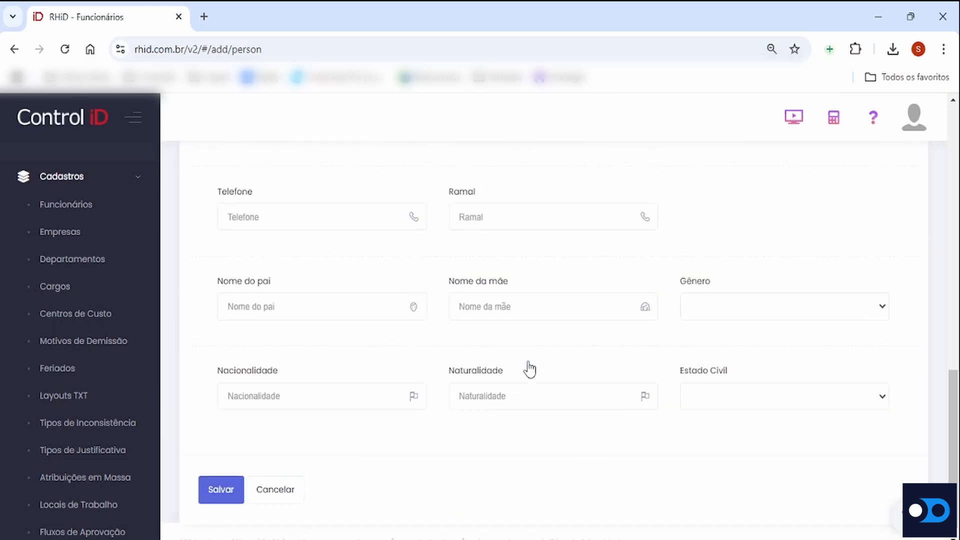
{"action": "scroll", "coordinate": [300, 480], "scroll_direction": "up", "scroll_amount": 15}
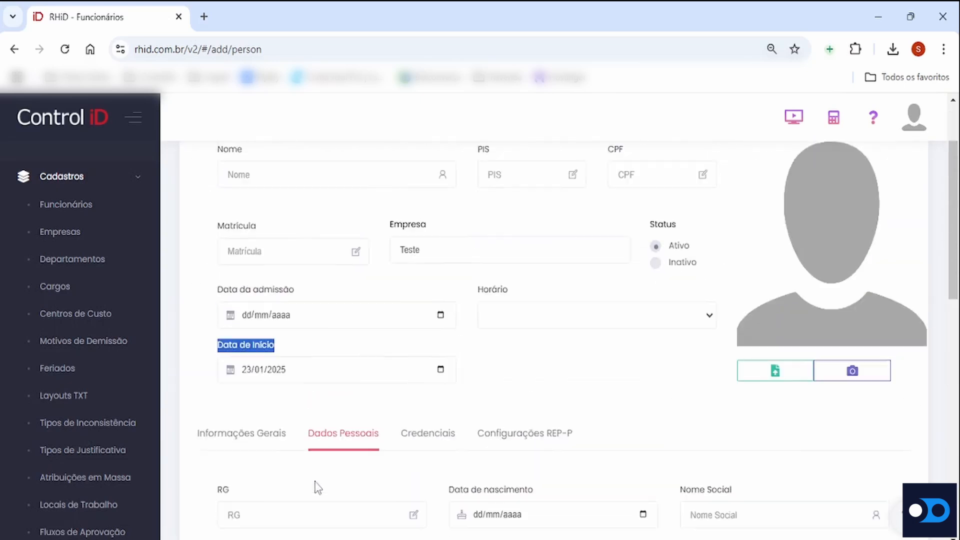
{"action": "left_click", "coordinate": [125, 204]}
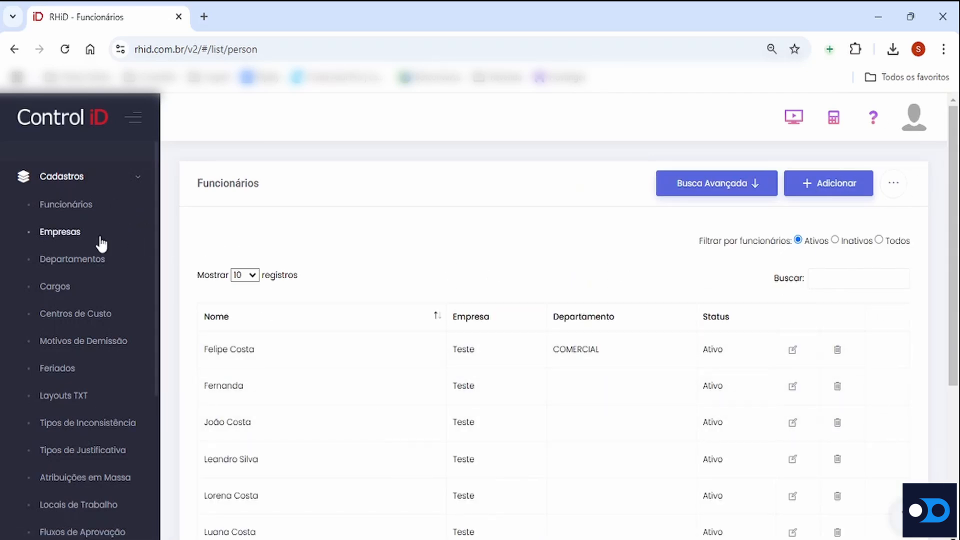
Open the Empresa teste company record for editing and review its general information, legal representative data and logo
{"action": "left_click", "coordinate": [78, 235]}
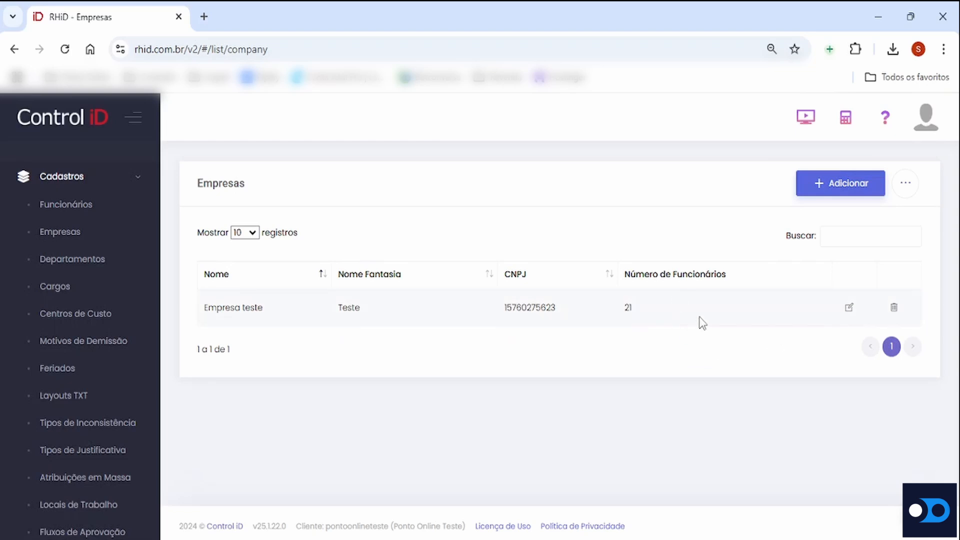
{"action": "left_click", "coordinate": [849, 308]}
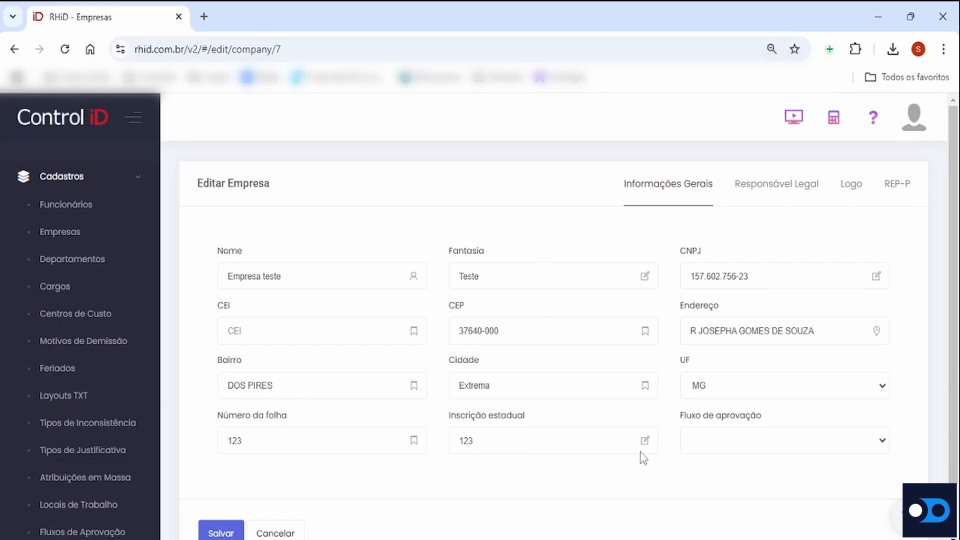
{"action": "left_click", "coordinate": [784, 185]}
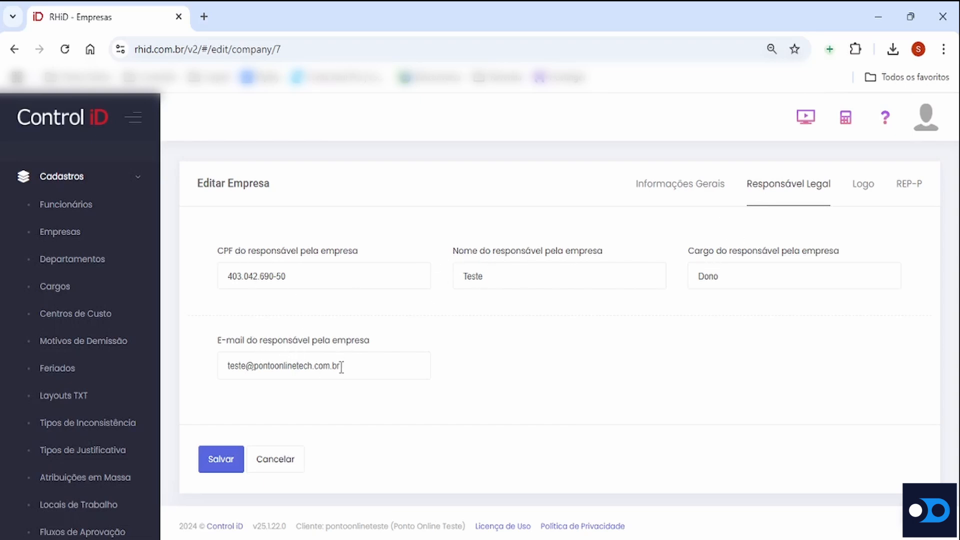
{"action": "left_click", "coordinate": [861, 183]}
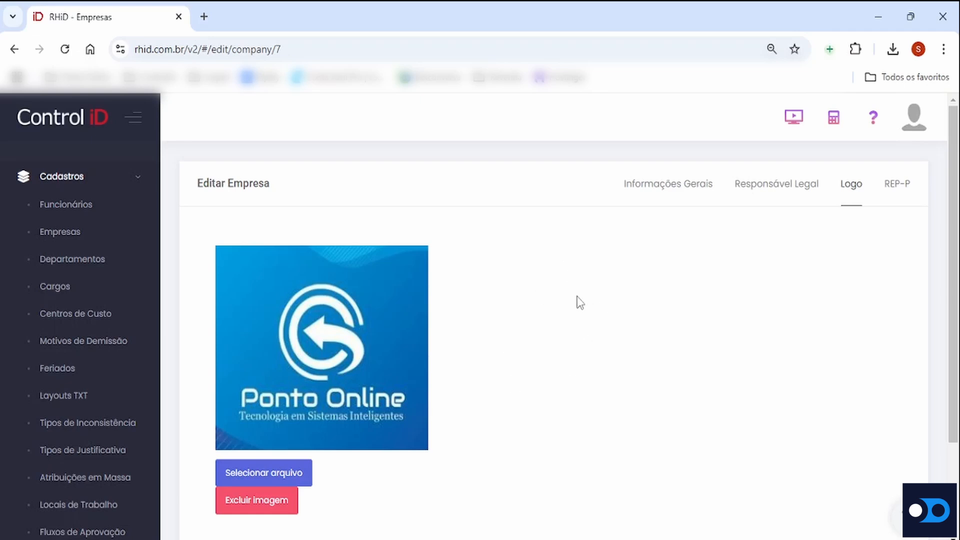
Save the company record and dismiss the browser's offer to store the address
{"action": "scroll", "coordinate": [575, 335], "scroll_direction": "down", "scroll_amount": 3}
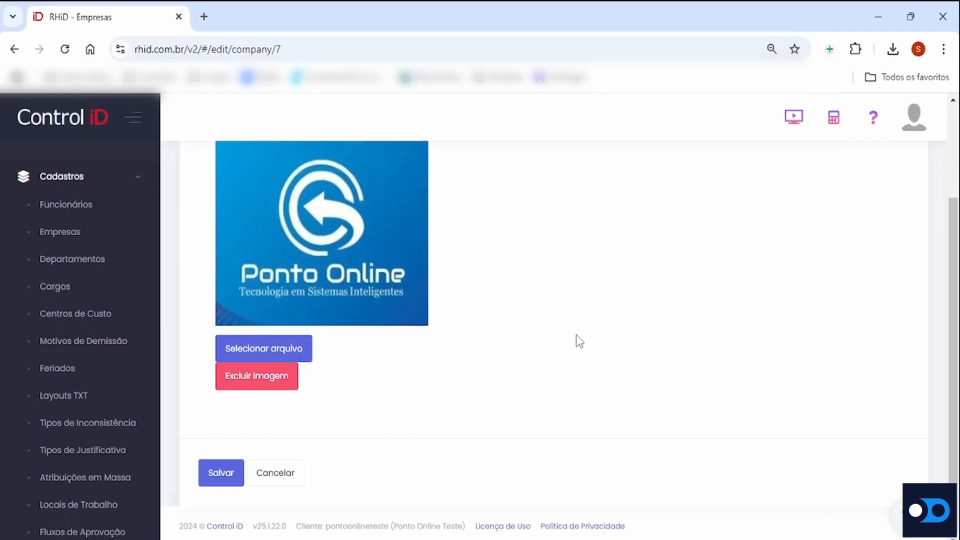
{"action": "left_click", "coordinate": [219, 479]}
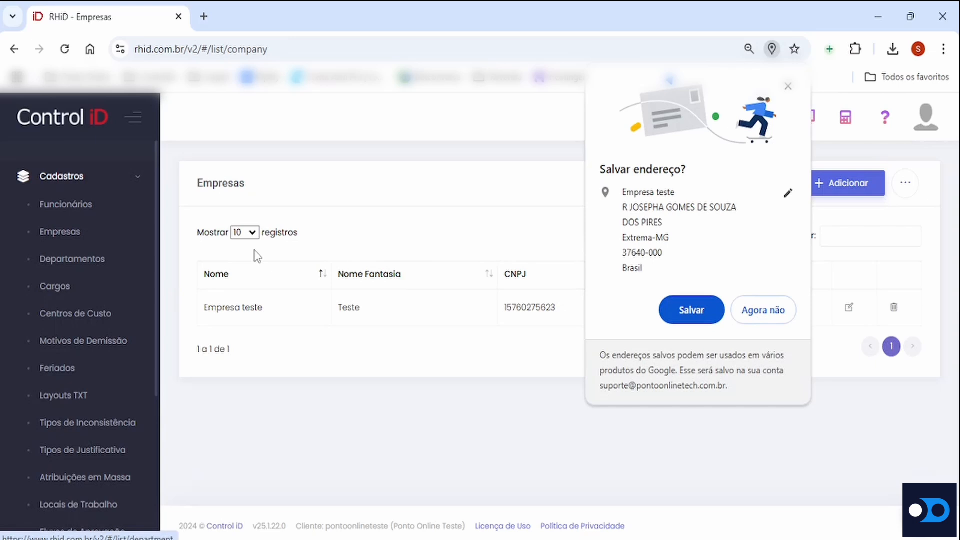
{"action": "left_click", "coordinate": [789, 87]}
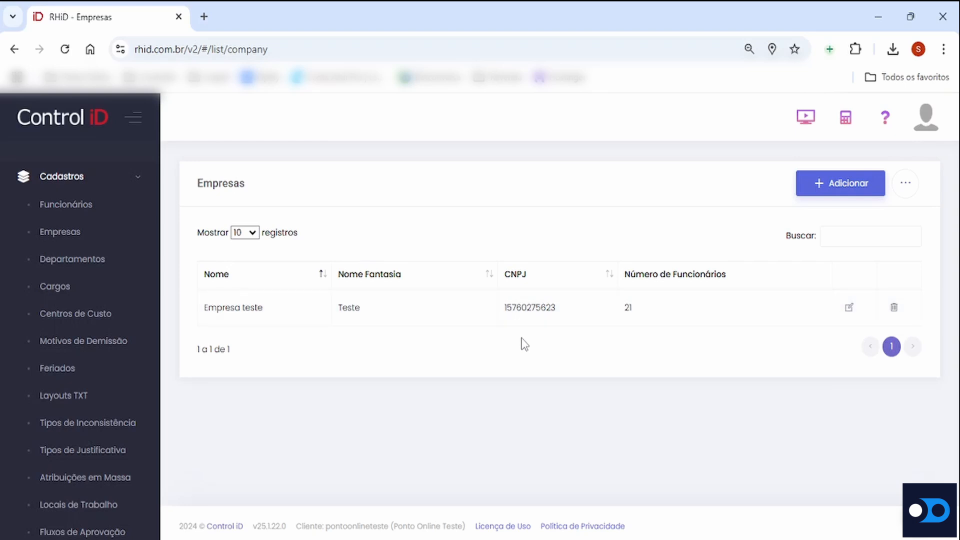
Start a new department record named RH and assign it to the company Teste
{"action": "left_click", "coordinate": [95, 268]}
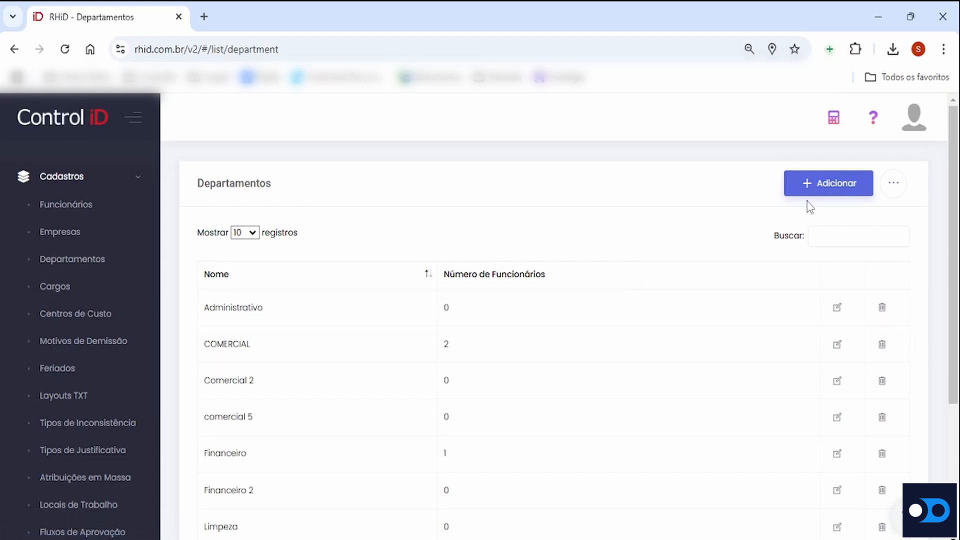
{"action": "left_click", "coordinate": [817, 190]}
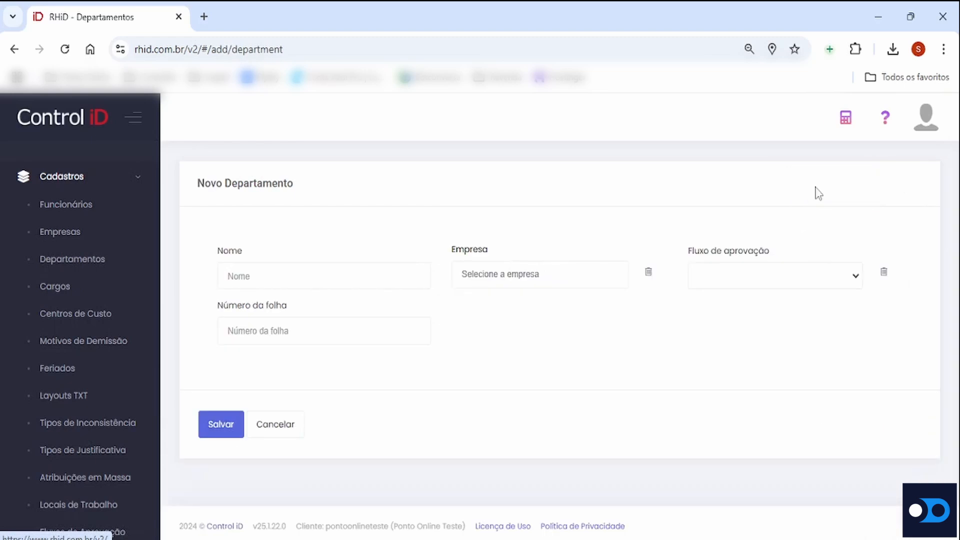
{"action": "left_click", "coordinate": [309, 280]}
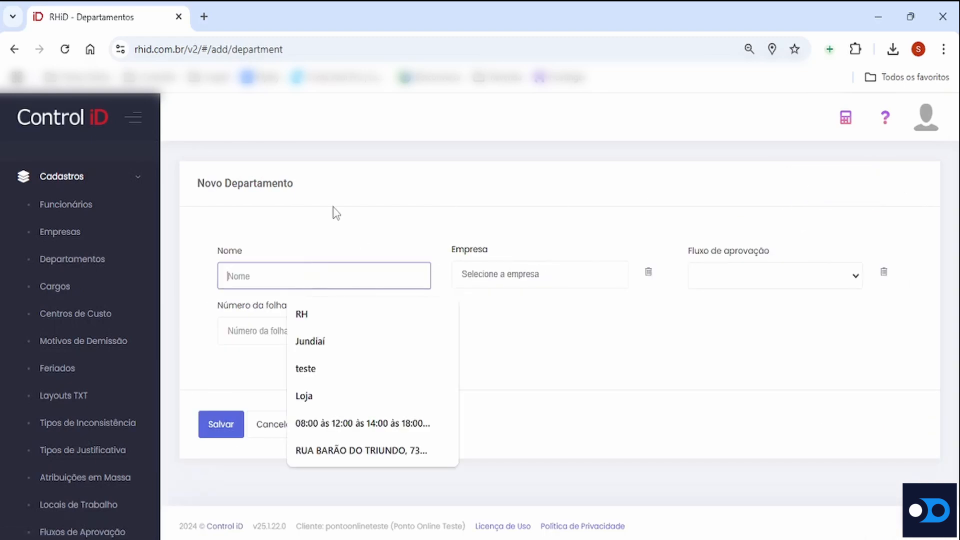
{"action": "type", "text": "RH"}
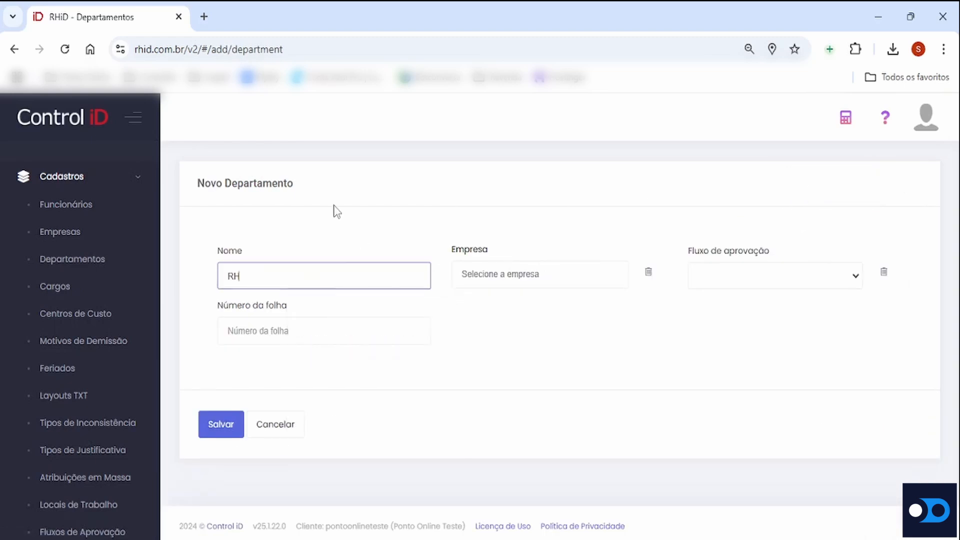
{"action": "left_click", "coordinate": [493, 277]}
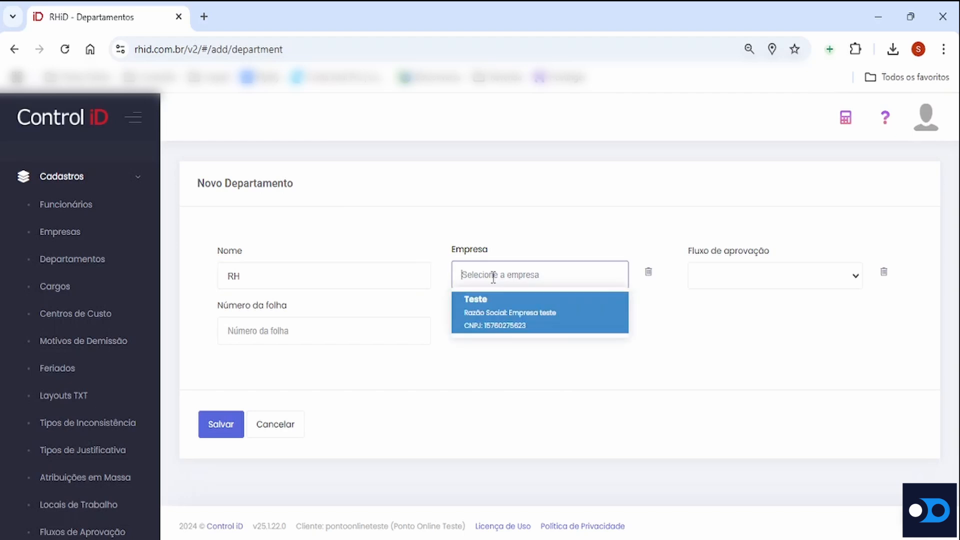
{"action": "left_click", "coordinate": [499, 313]}
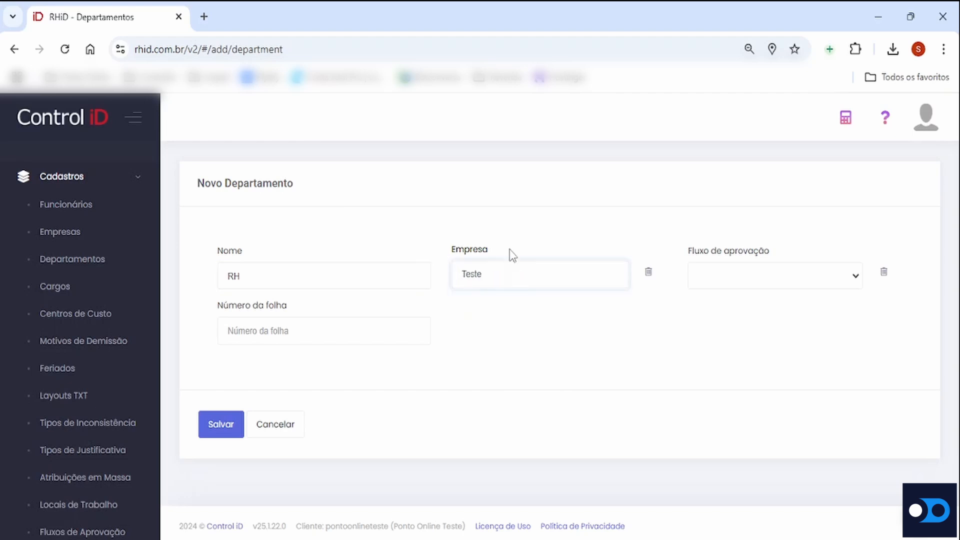
Set the new department's approval flow to Fluxo Padrão and its payroll number to 02, and return to the department list without saving
{"action": "left_click", "coordinate": [817, 278]}
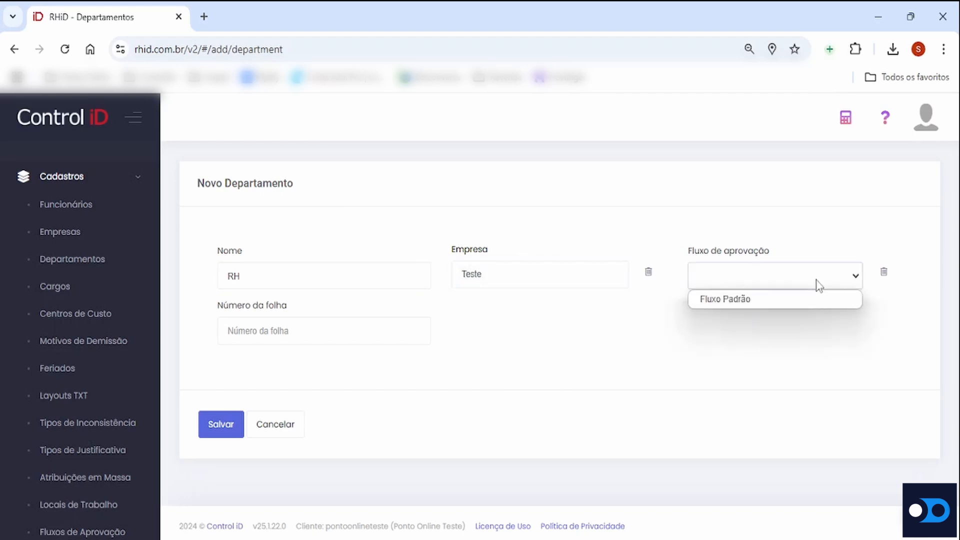
{"action": "left_click", "coordinate": [754, 299]}
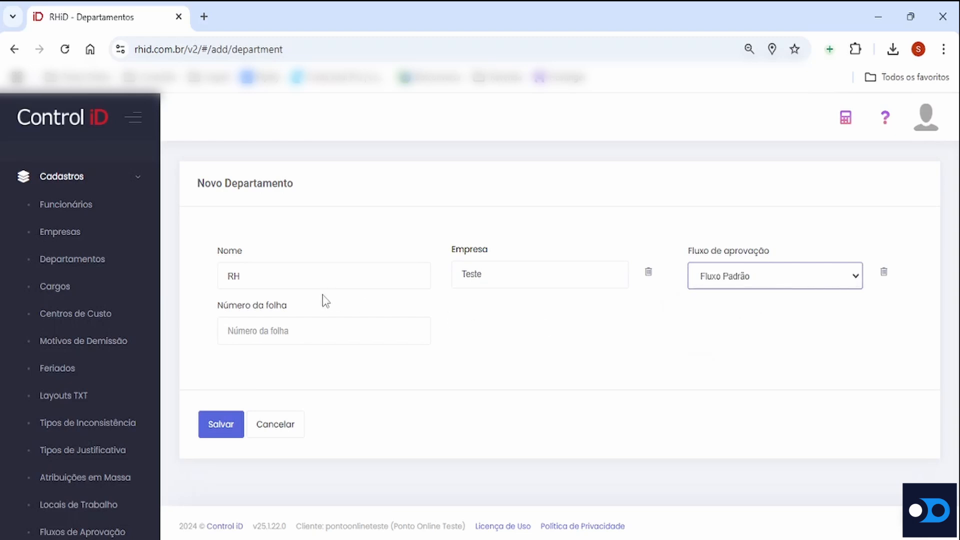
{"action": "left_click", "coordinate": [278, 331]}
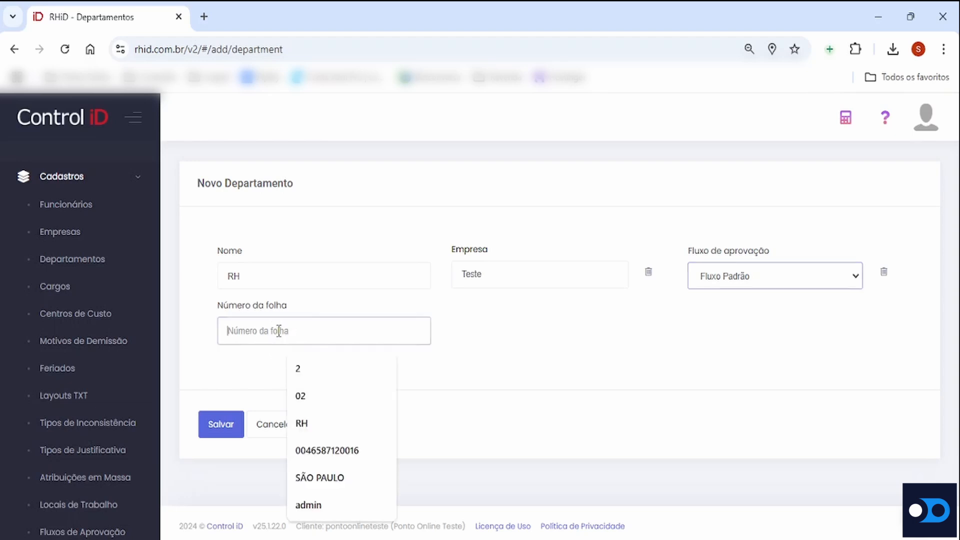
{"action": "type", "text": "01"}
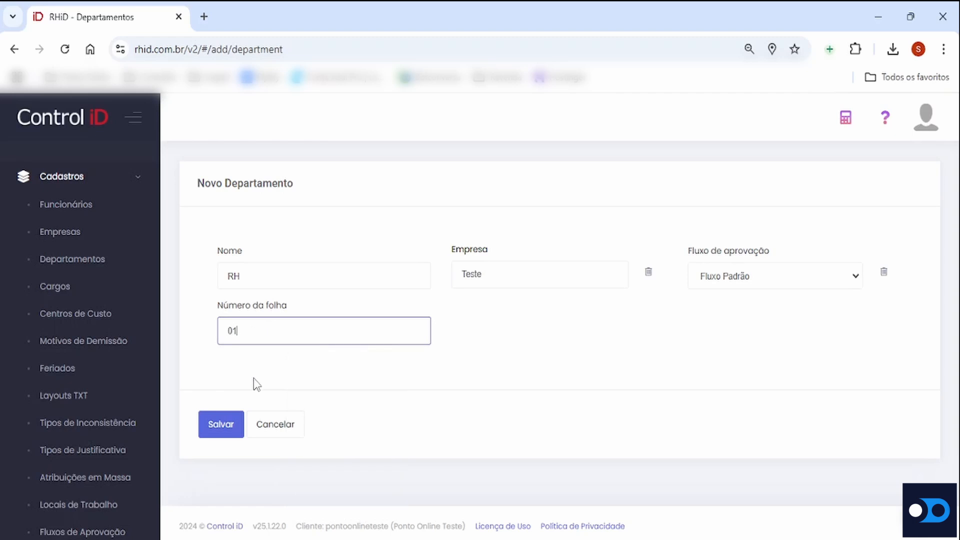
{"action": "key", "text": "BackSpace"}
{"action": "type", "text": "2"}
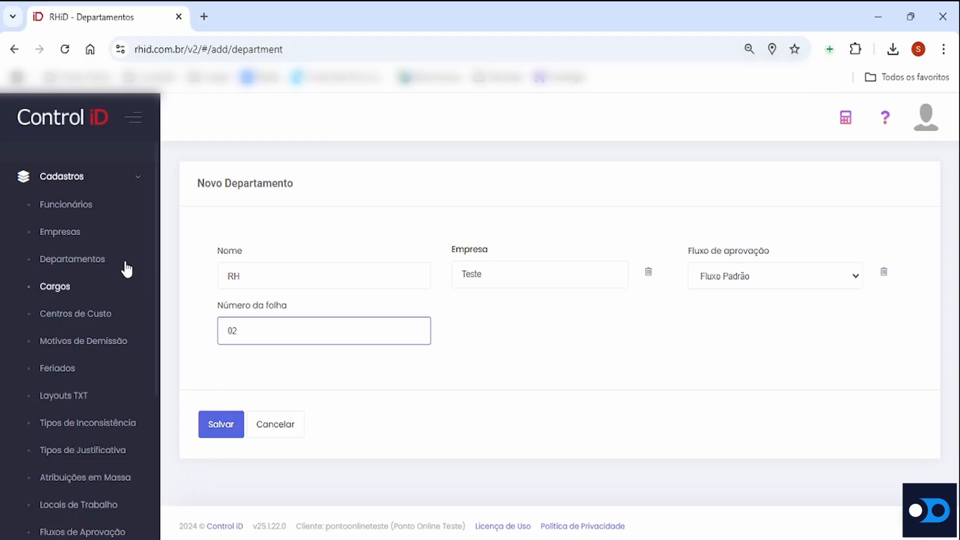
{"action": "left_click", "coordinate": [101, 268]}
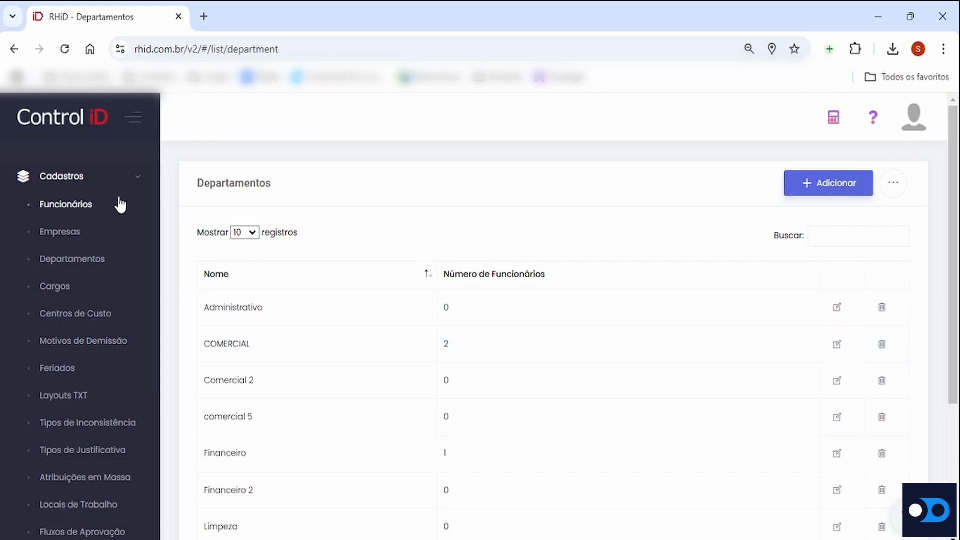
Open the second listed employee's record for editing and select RH as the department in the general information
{"action": "left_click", "coordinate": [93, 212]}
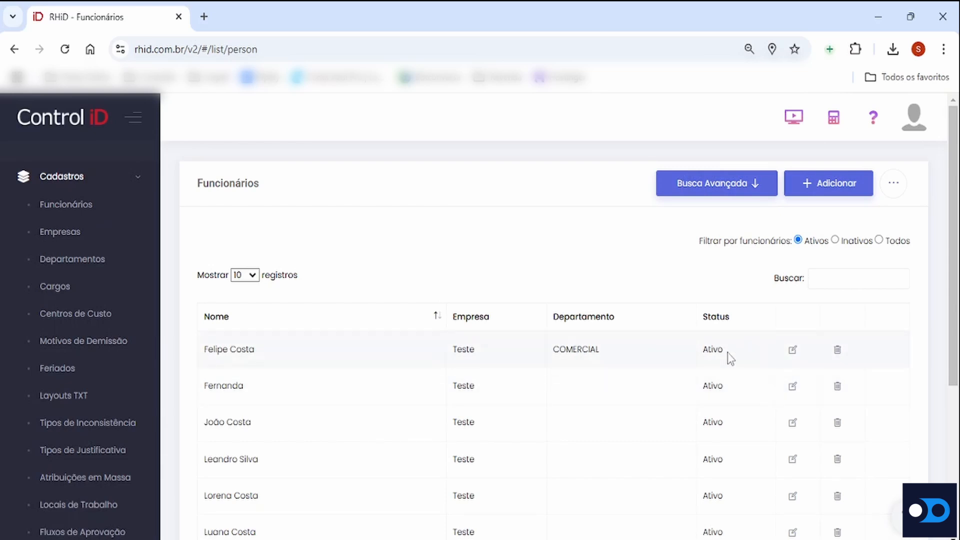
{"action": "left_click", "coordinate": [792, 387]}
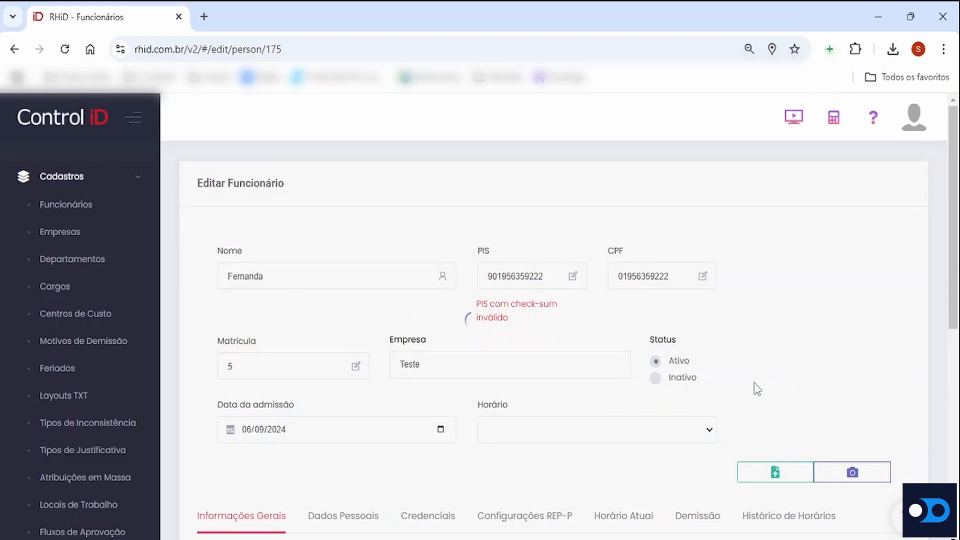
{"action": "scroll", "coordinate": [520, 326], "scroll_direction": "down", "scroll_amount": 6}
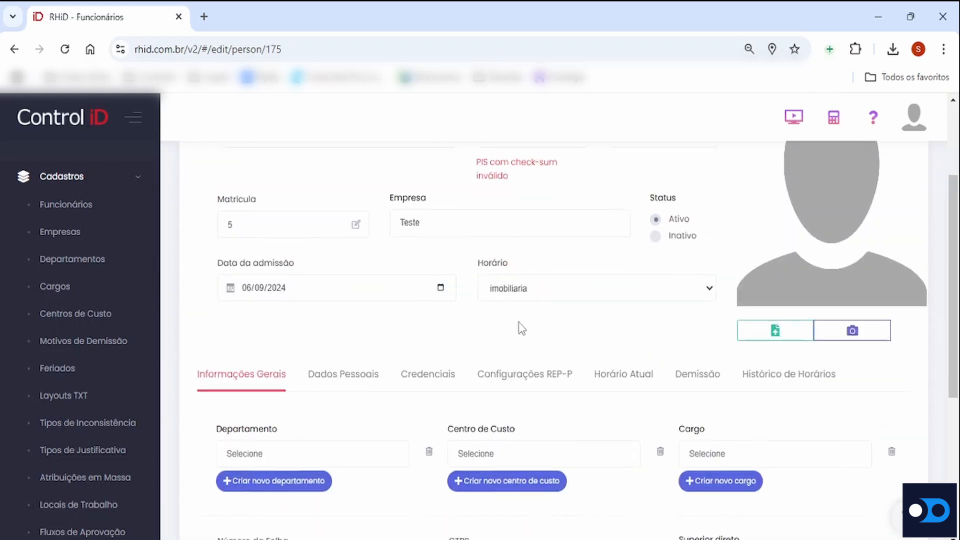
{"action": "left_click_drag", "start_coordinate": [210, 278], "coordinate": [278, 275]}
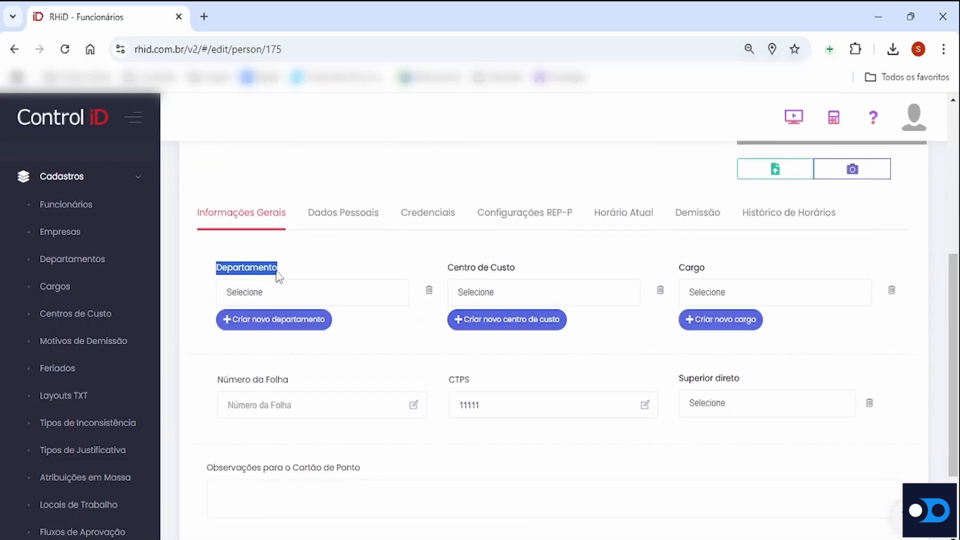
{"action": "left_click", "coordinate": [306, 300]}
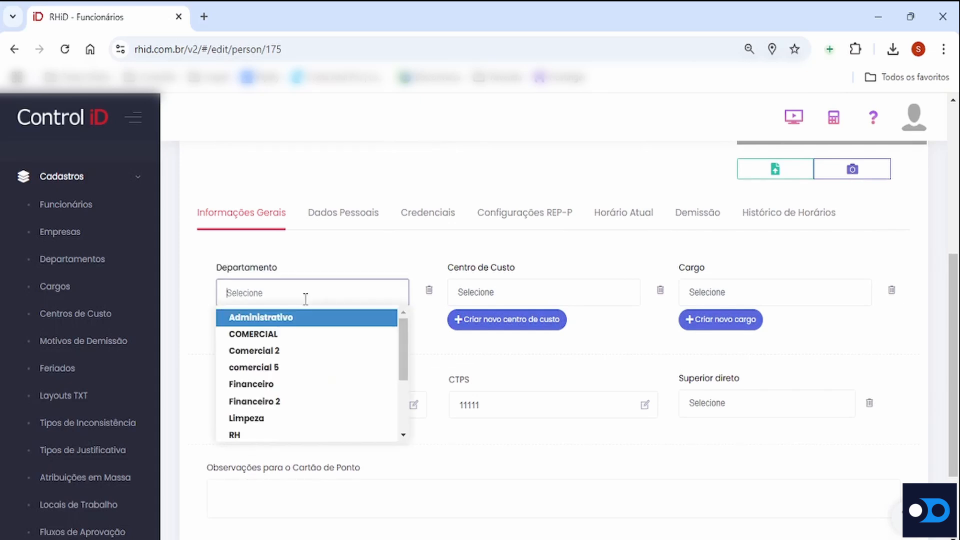
{"action": "left_click", "coordinate": [258, 436]}
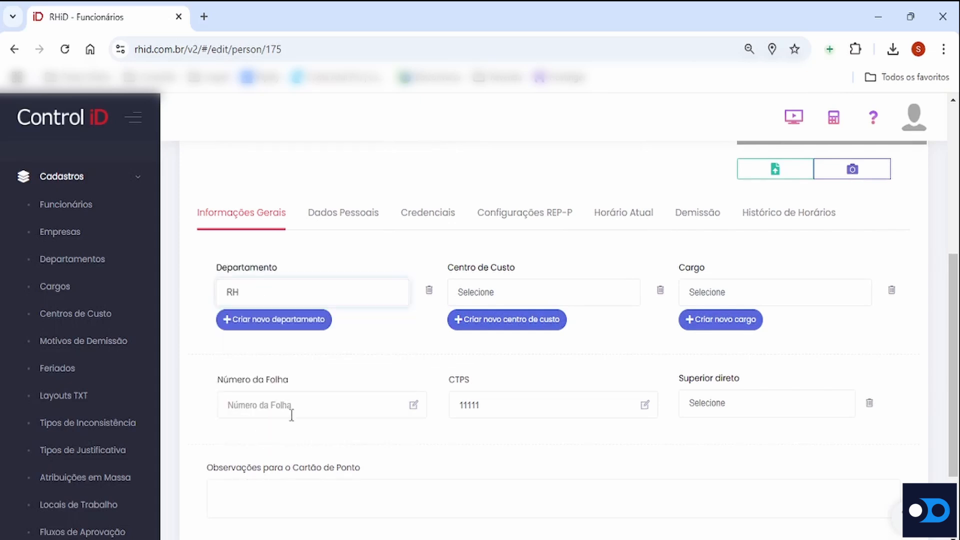
{"action": "scroll", "coordinate": [320, 400], "scroll_direction": "down", "scroll_amount": 2}
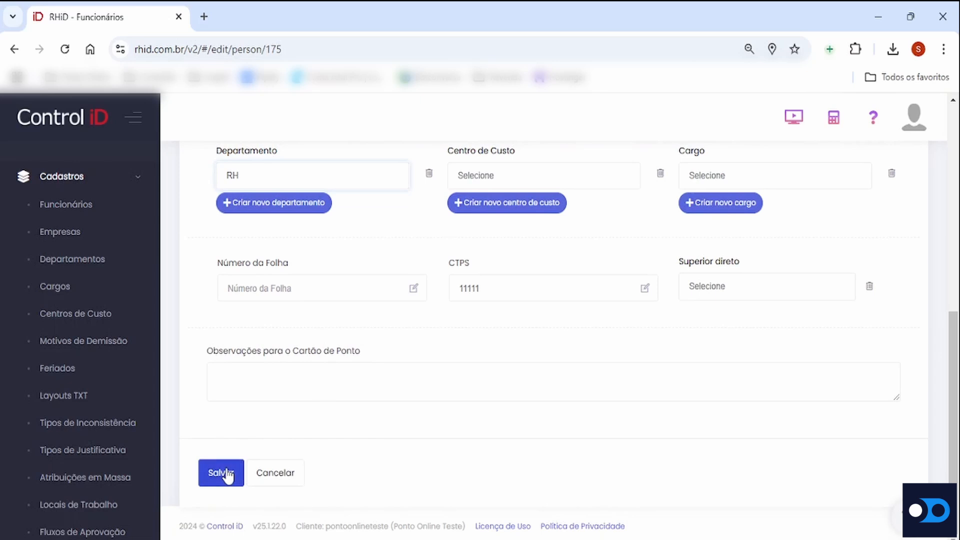
{"action": "scroll", "coordinate": [346, 442], "scroll_direction": "up", "scroll_amount": 3}
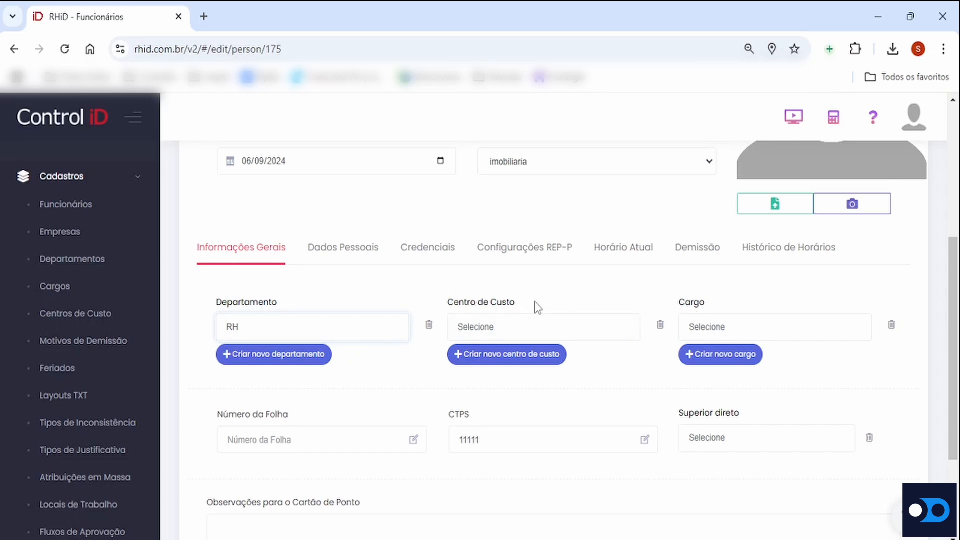
Start a new holiday named Teste dated 24/01/2025 and make it repeat every year
{"action": "left_click", "coordinate": [75, 375]}
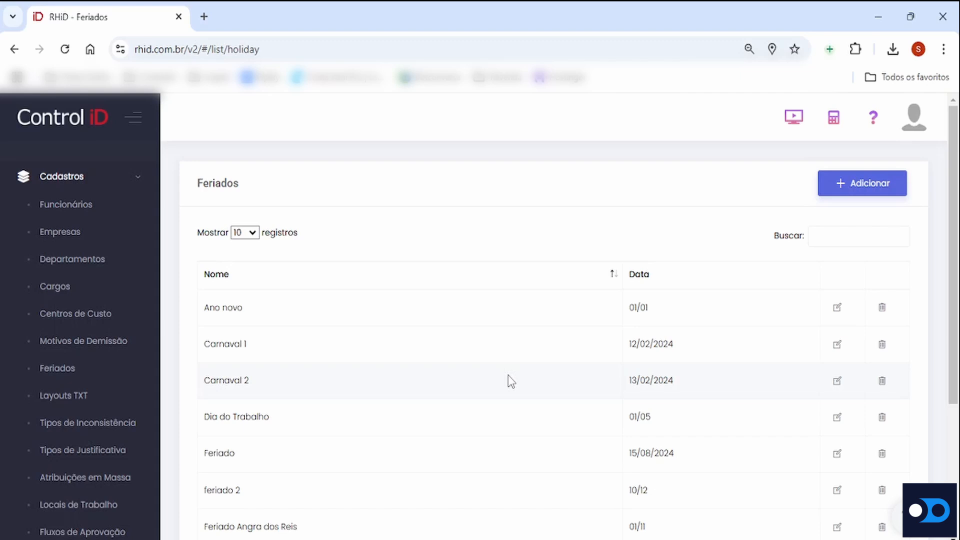
{"action": "left_click", "coordinate": [846, 196]}
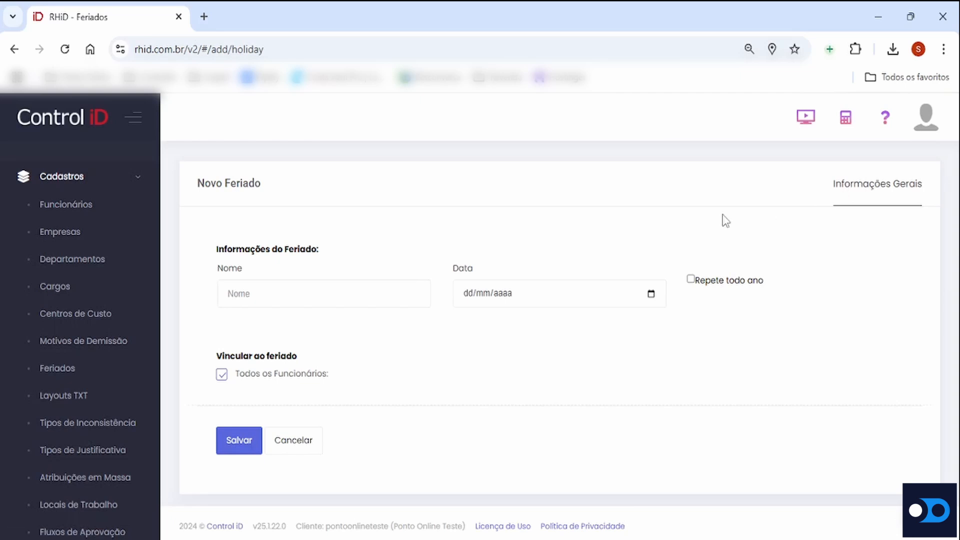
{"action": "left_click", "coordinate": [337, 297]}
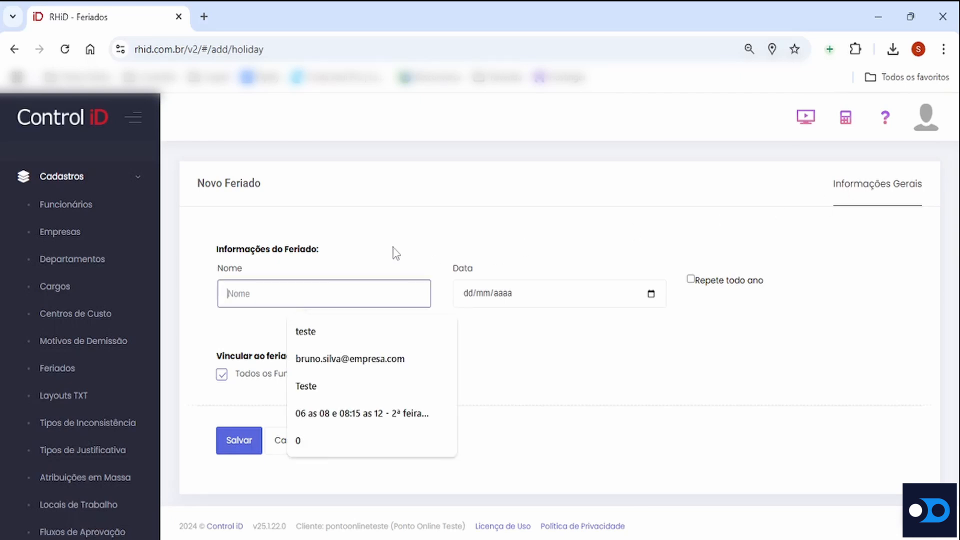
{"action": "type", "text": "Teste"}
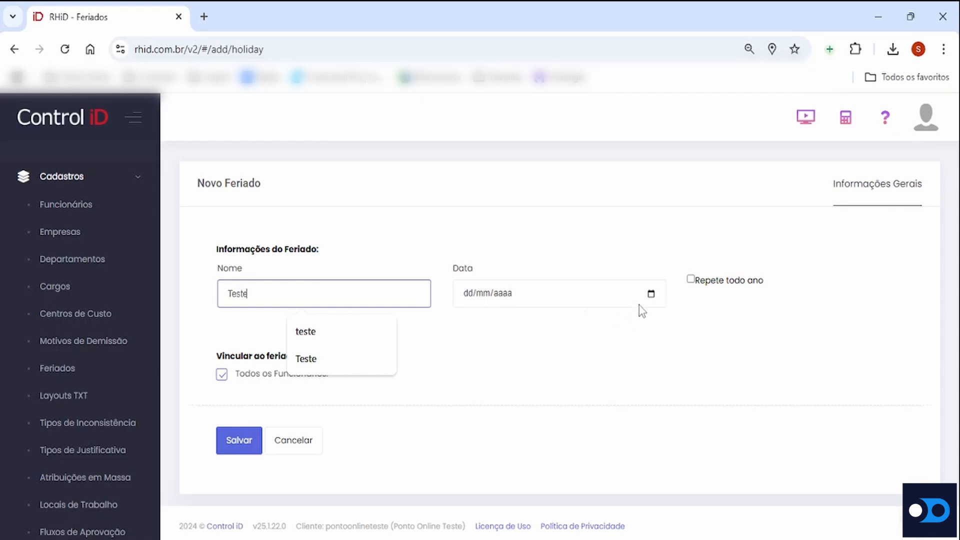
{"action": "left_click", "coordinate": [652, 296]}
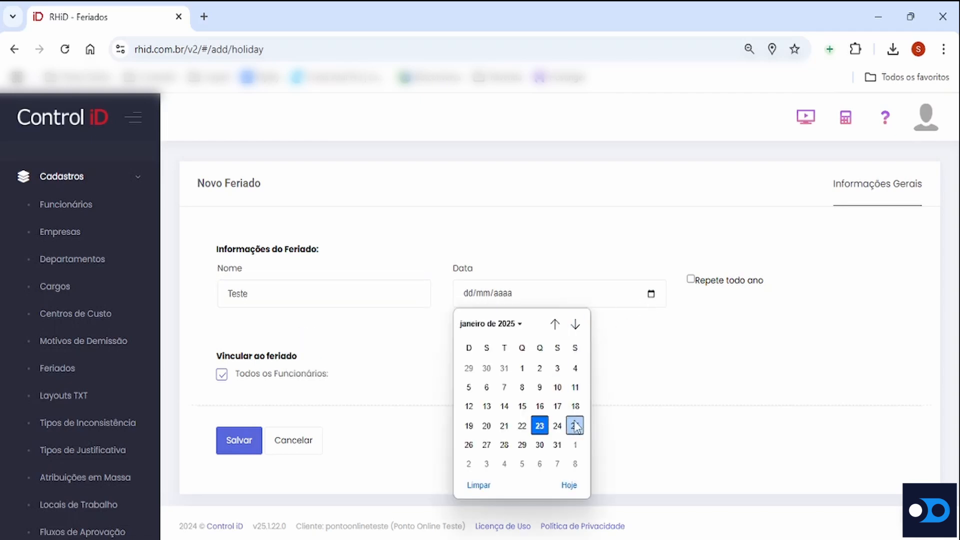
{"action": "left_click", "coordinate": [558, 426]}
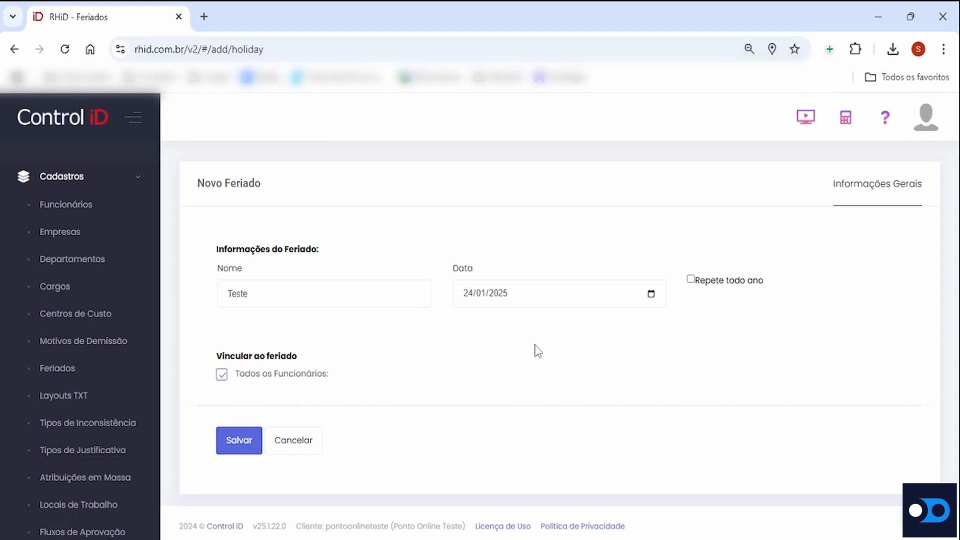
{"action": "left_click", "coordinate": [691, 279]}
Start a new workplace record under Locais de Trabalho, dismiss the browser's location request, and name the workplace Loja
{"action": "scroll", "coordinate": [103, 368], "scroll_direction": "down", "scroll_amount": 1}
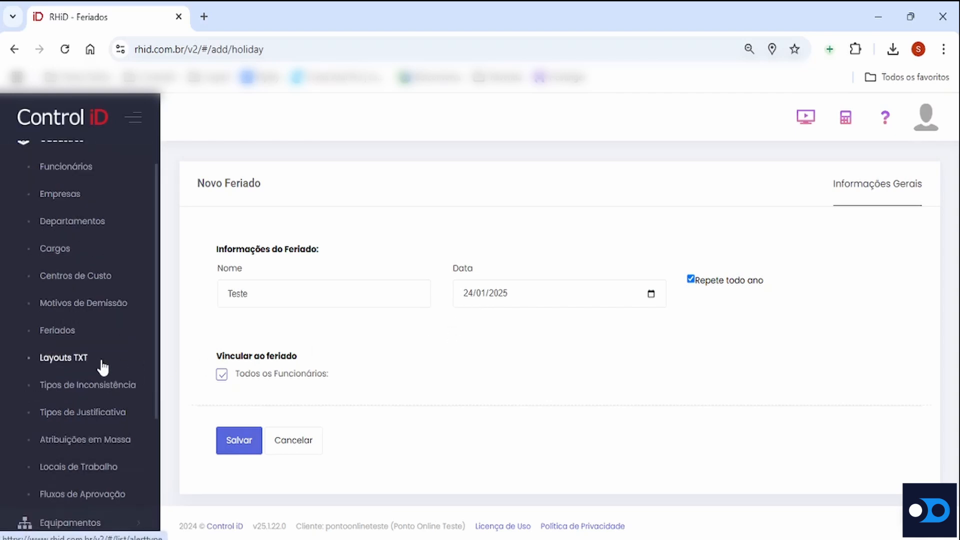
{"action": "scroll", "coordinate": [103, 367], "scroll_direction": "down", "scroll_amount": 2}
{"action": "left_click", "coordinate": [91, 392]}
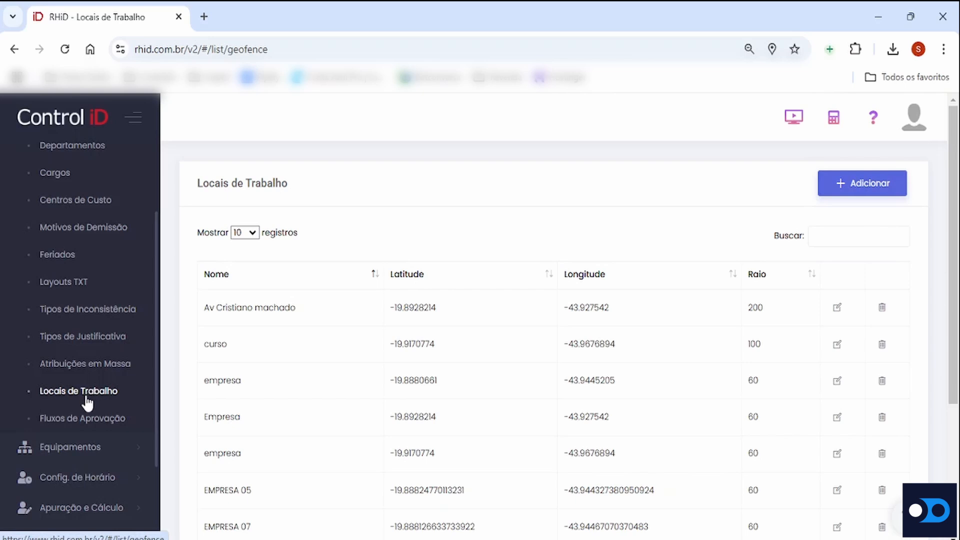
{"action": "left_click", "coordinate": [858, 183]}
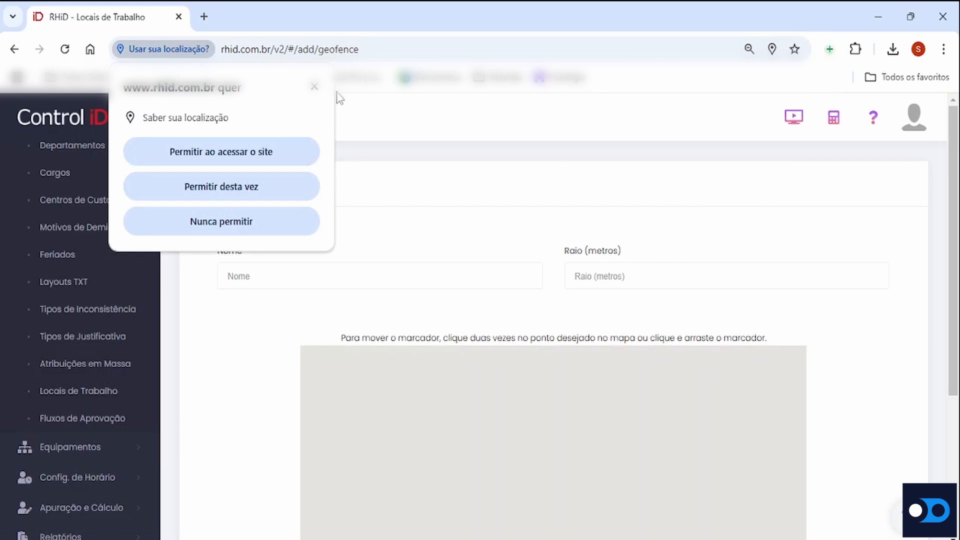
{"action": "left_click", "coordinate": [314, 87]}
{"action": "left_click", "coordinate": [307, 277]}
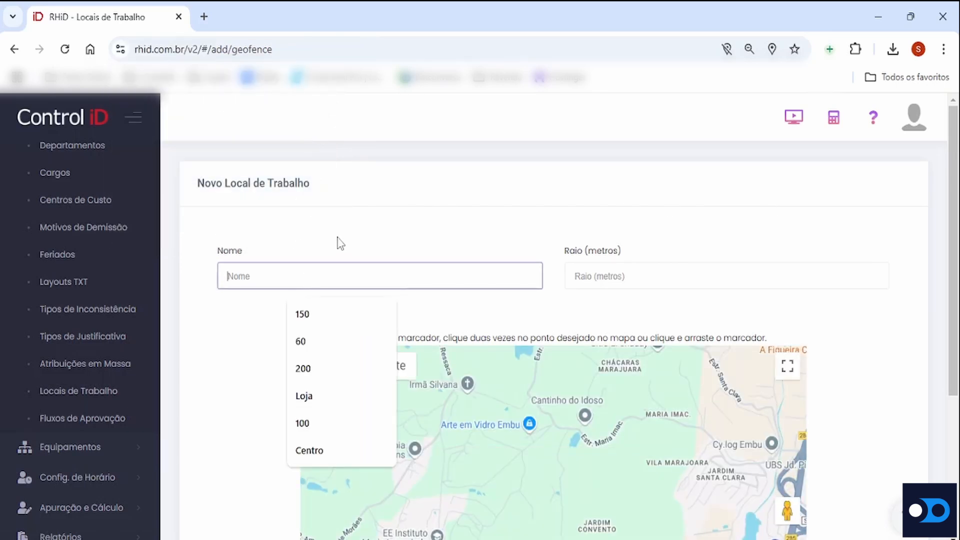
{"action": "type", "text": "Loja"}
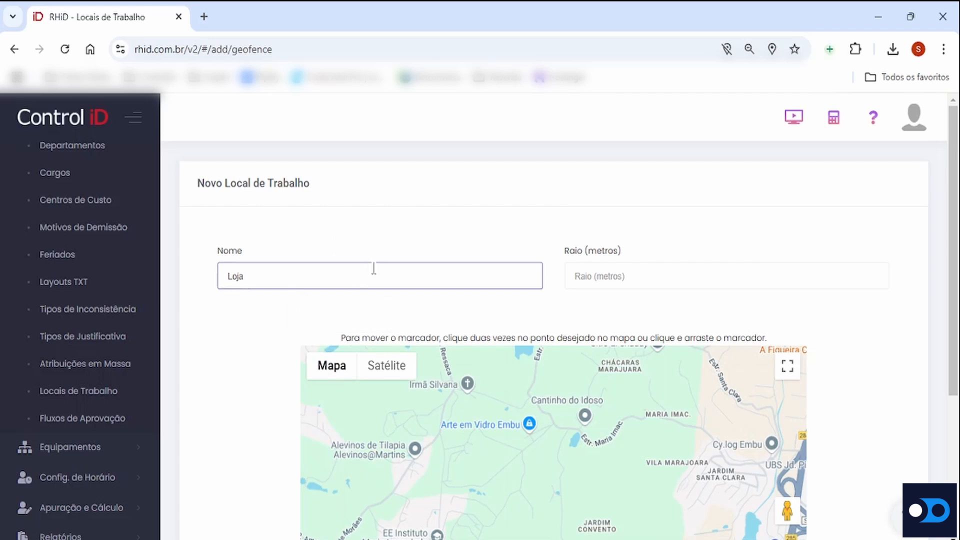
Set the workplace's map location by searching for its street address and choosing the Belo Horizonte match
{"action": "scroll", "coordinate": [390, 300], "scroll_direction": "down", "scroll_amount": 3}
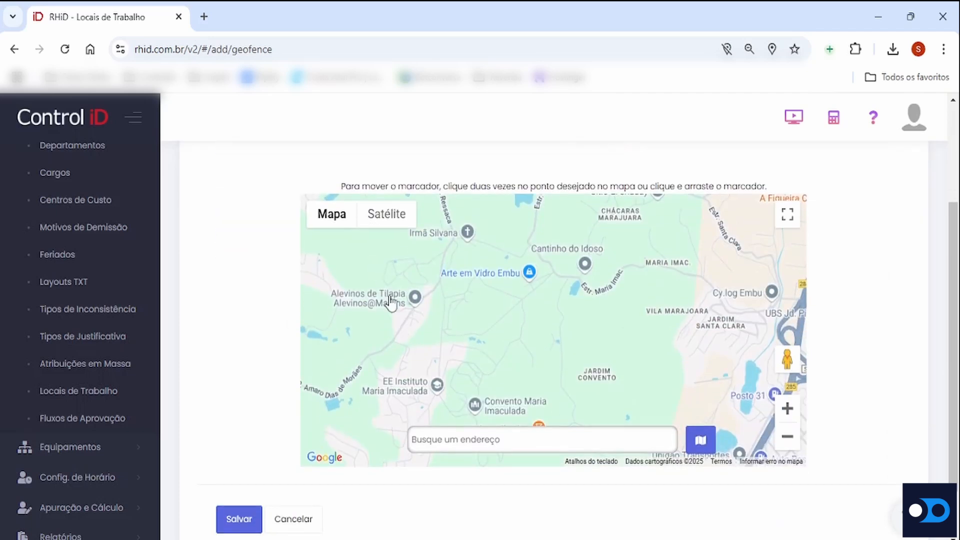
{"action": "left_click", "coordinate": [489, 439]}
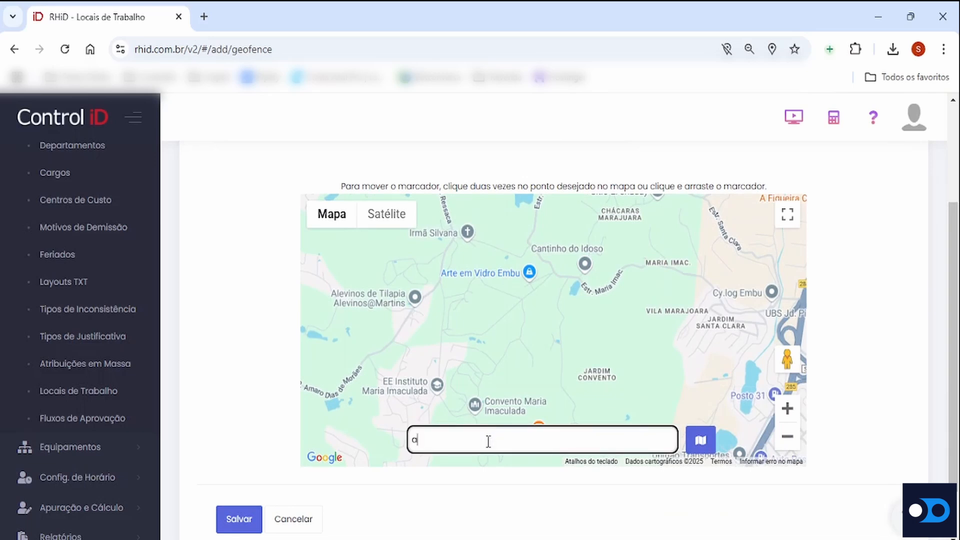
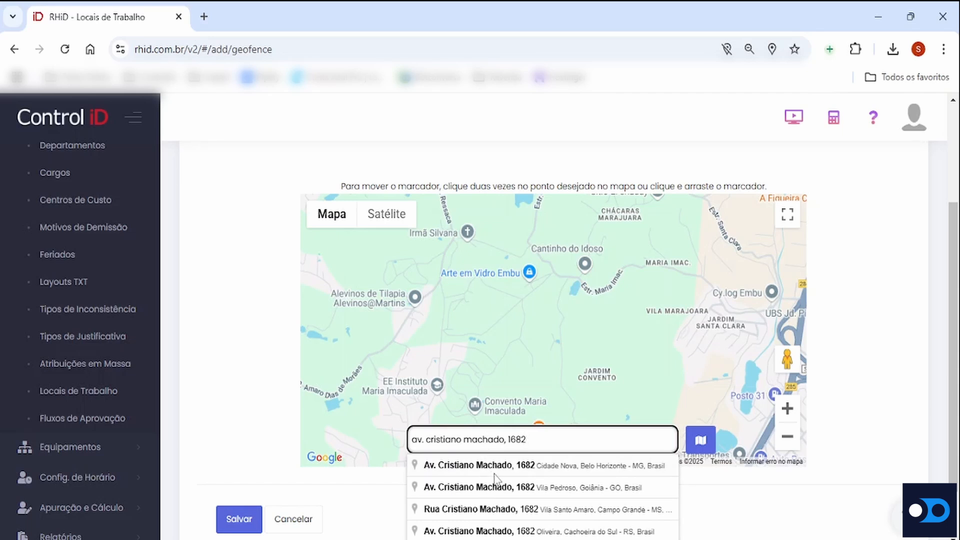
{"action": "left_click", "coordinate": [493, 465]}
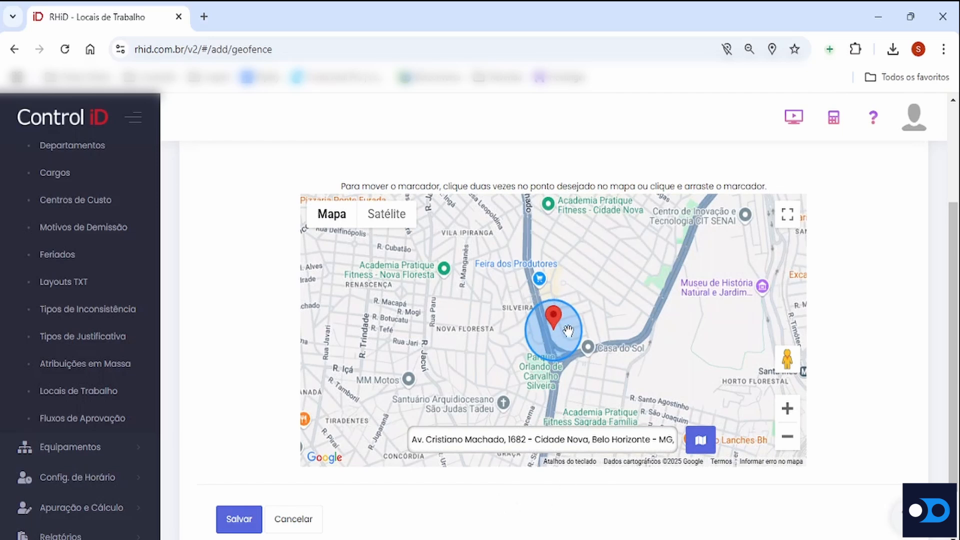
Try a radius of 60 metres for the workplace, and change it to 130 metres
{"action": "left_click_drag", "start_coordinate": [958, 318], "coordinate": [958, 256]}
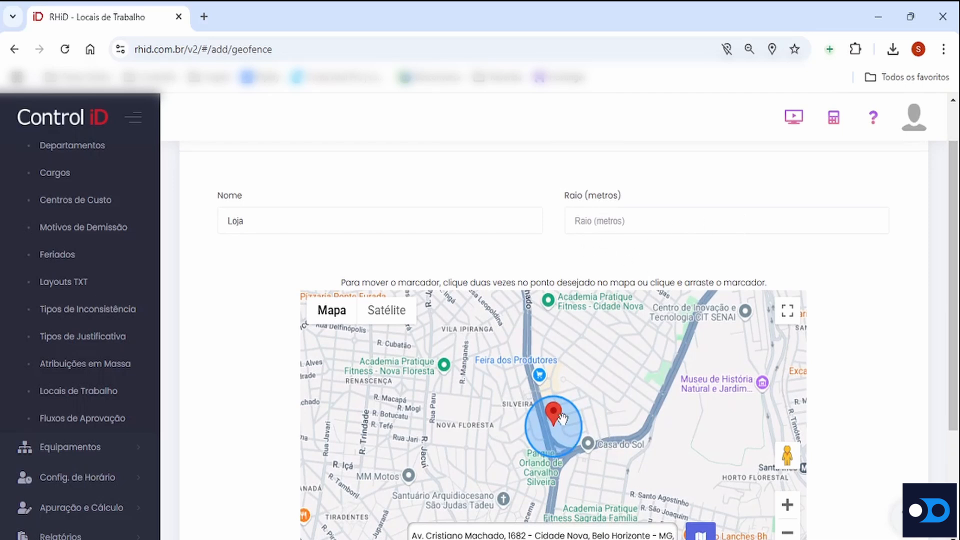
{"action": "left_click", "coordinate": [603, 216]}
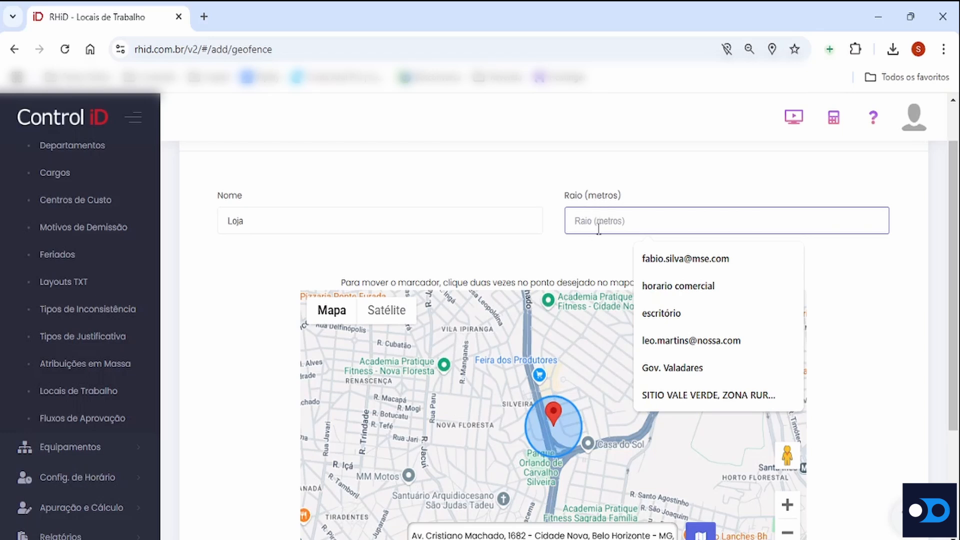
{"action": "type", "text": "0"}
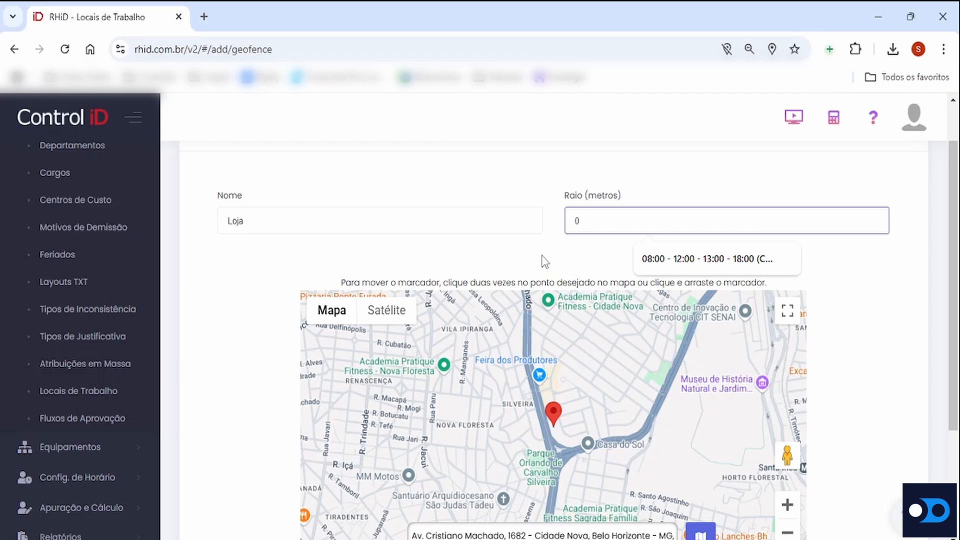
{"action": "key", "text": "BackSpace"}
{"action": "type", "text": "60"}
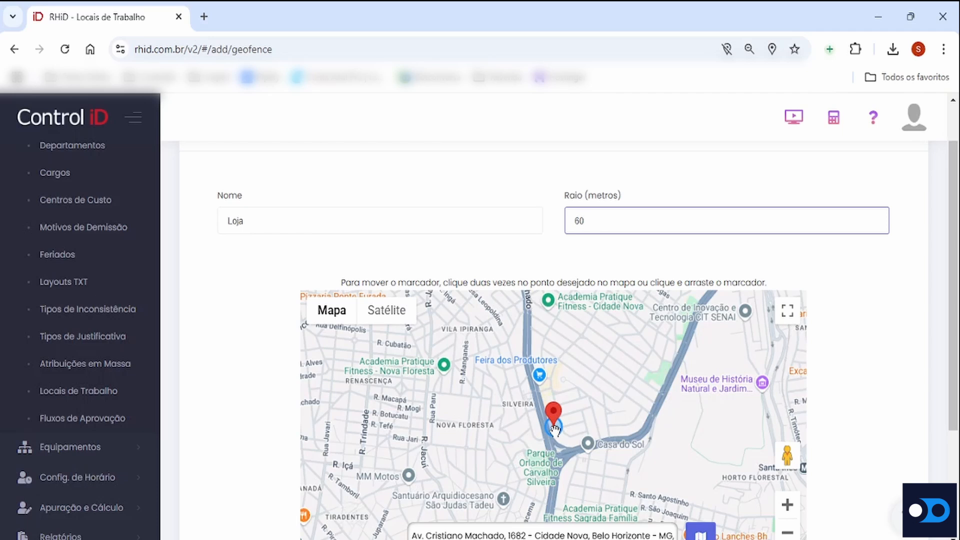
{"action": "key", "text": "BackSpace"}
{"action": "key", "text": "BackSpace"}
{"action": "type", "text": "130"}
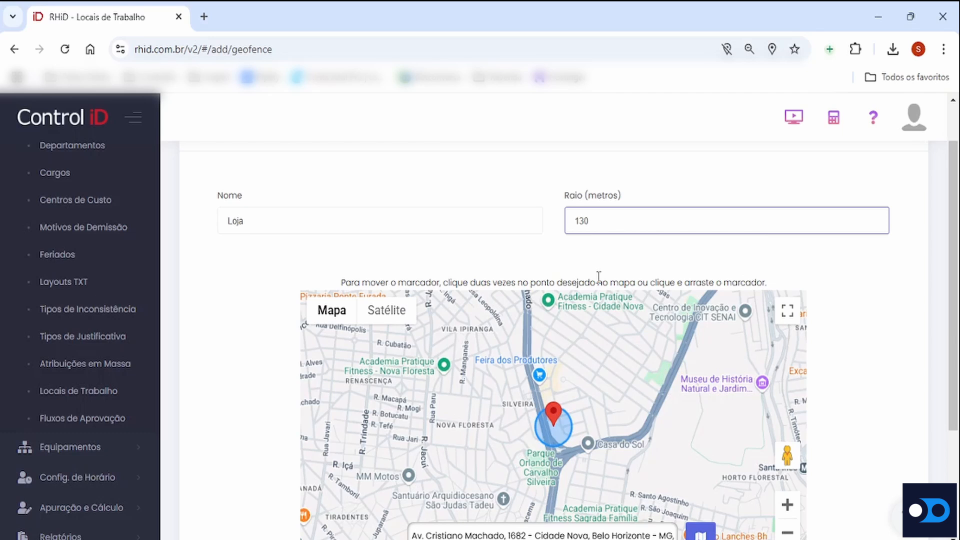
Look over the workplace's name, radius and map location, and return to the Locais de Trabalho list without saving
{"action": "scroll", "coordinate": [844, 261], "scroll_direction": "down", "scroll_amount": 2}
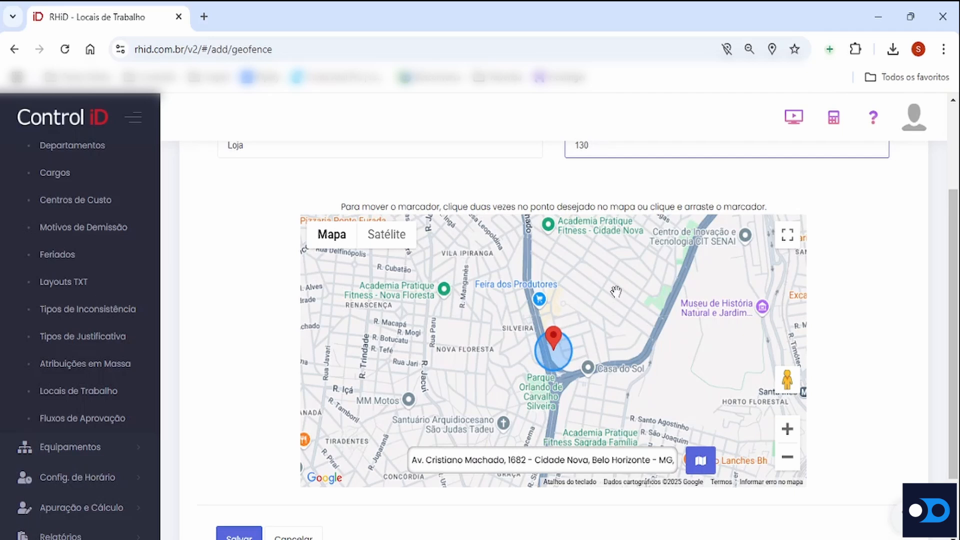
{"action": "scroll", "coordinate": [615, 291], "scroll_direction": "up", "scroll_amount": 2}
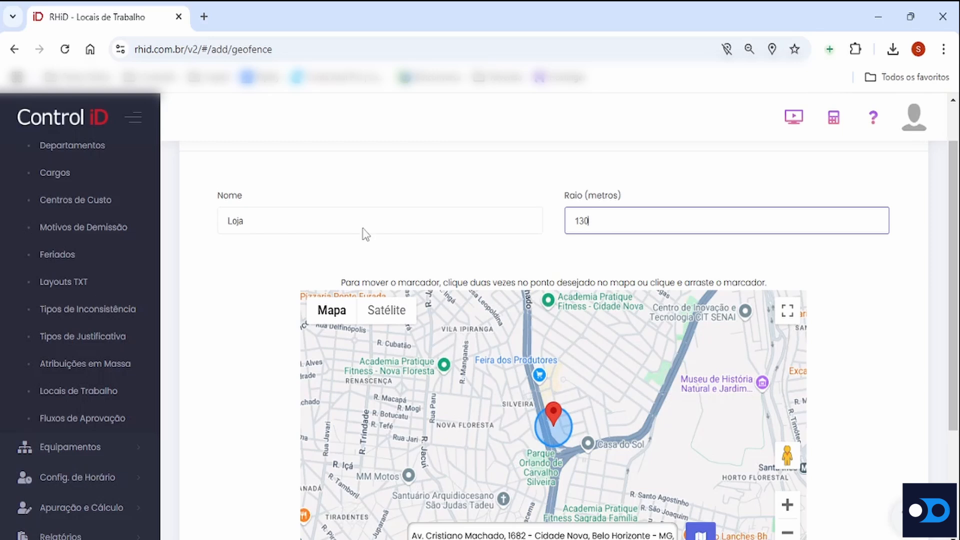
{"action": "scroll", "coordinate": [590, 260], "scroll_direction": "down", "scroll_amount": 3}
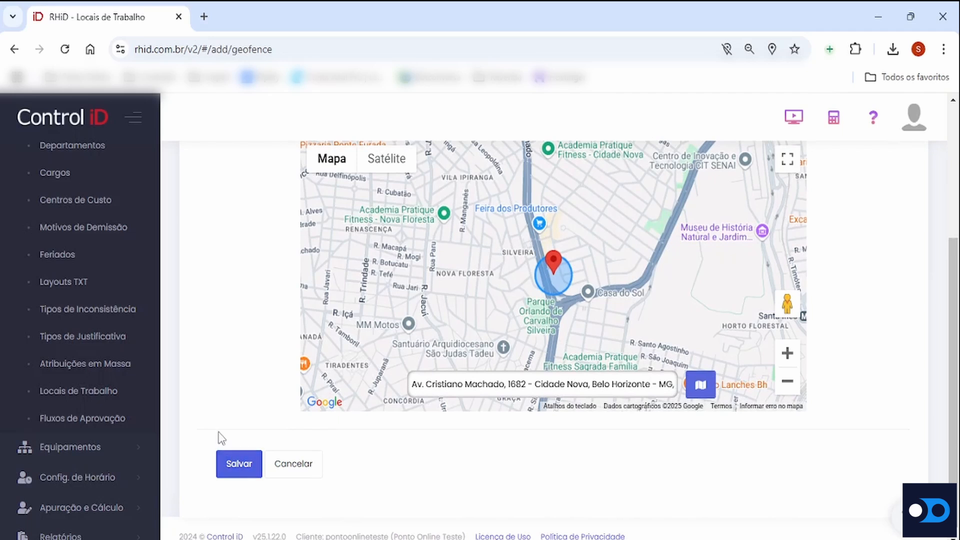
{"action": "left_click", "coordinate": [115, 392]}
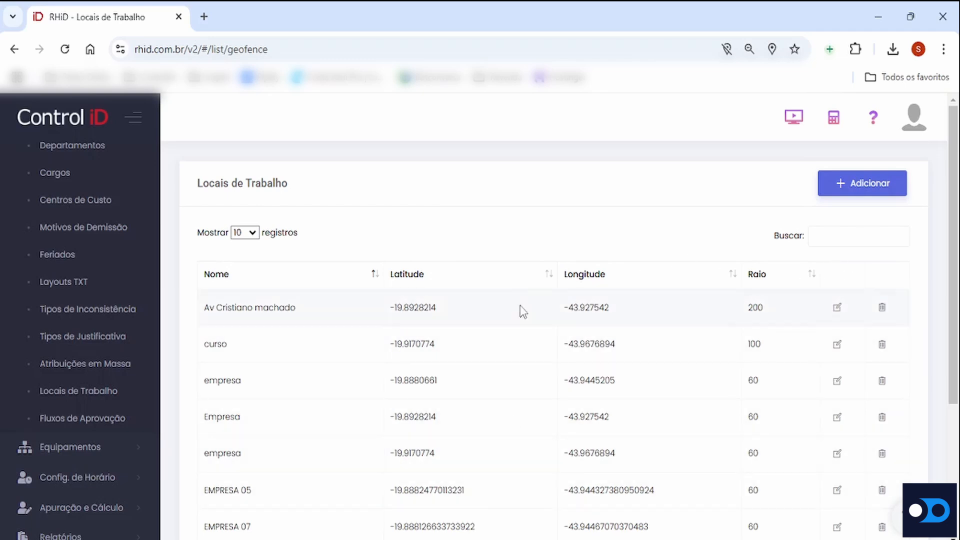
Look over the functions available under Equipamentos
{"action": "scroll", "coordinate": [129, 325], "scroll_direction": "up", "scroll_amount": 3}
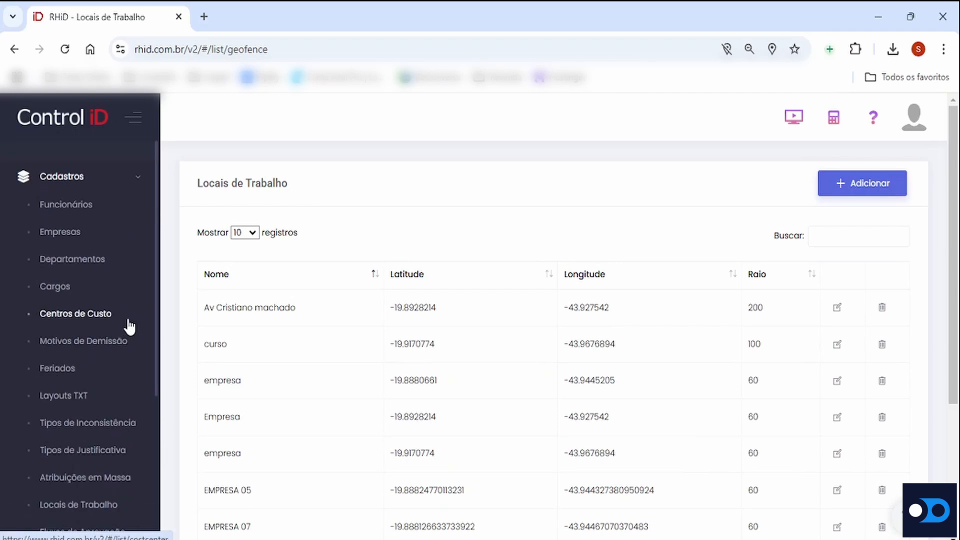
{"action": "left_click", "coordinate": [107, 188]}
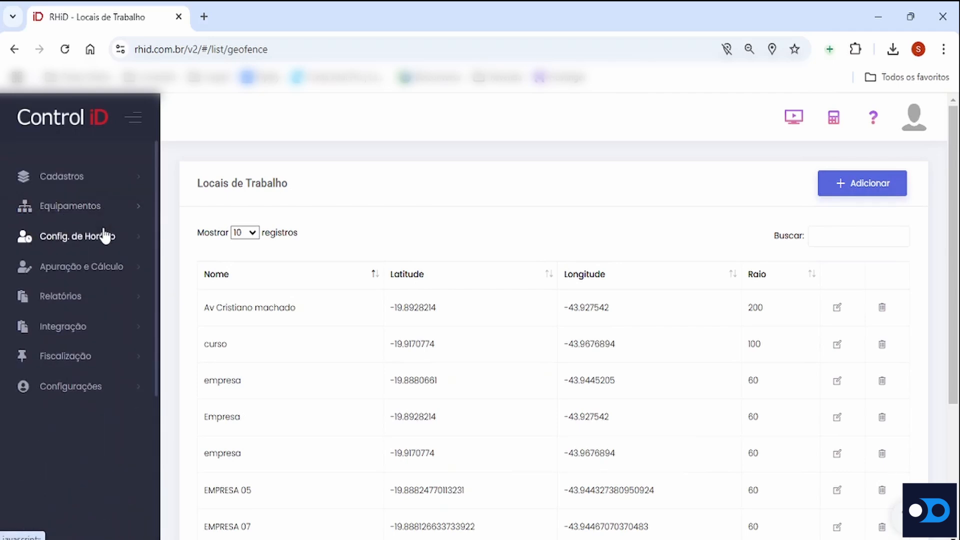
{"action": "left_click", "coordinate": [99, 214]}
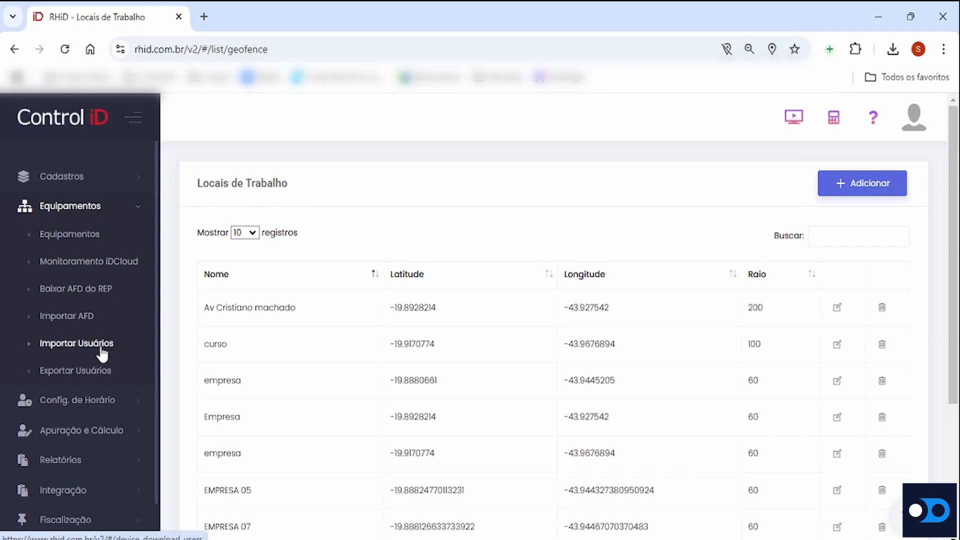
{"action": "left_click", "coordinate": [100, 209]}
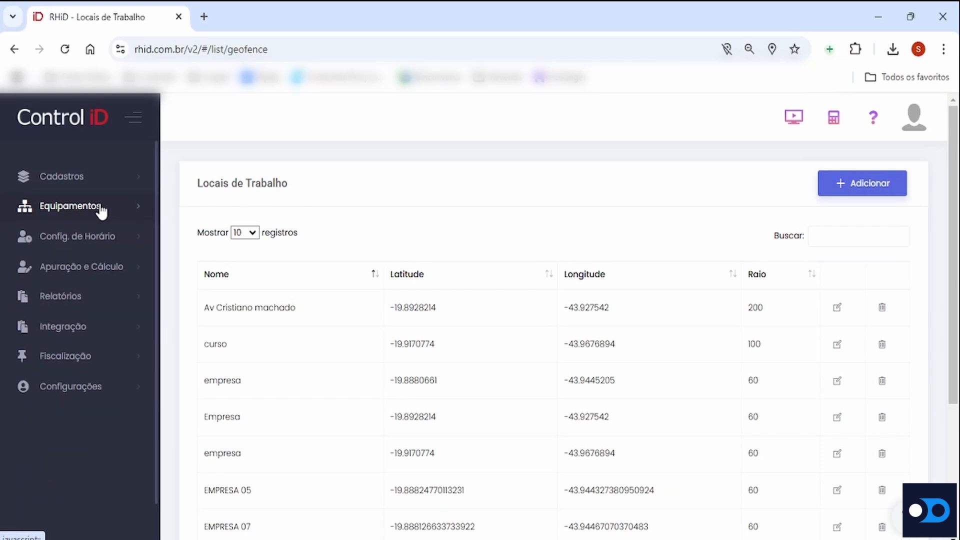
Open the Horários list under Config. de Horário and start a new schedule
{"action": "left_click", "coordinate": [83, 238]}
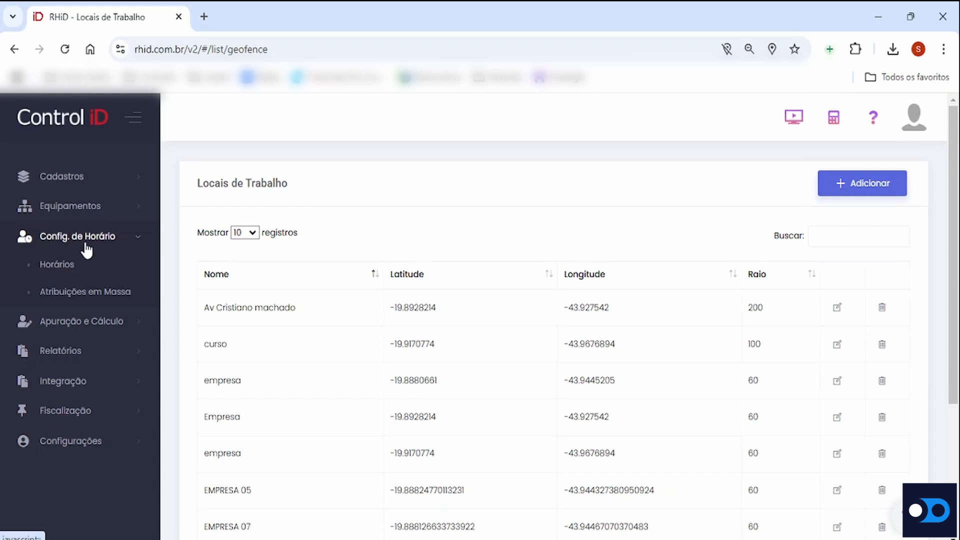
{"action": "left_click", "coordinate": [58, 265]}
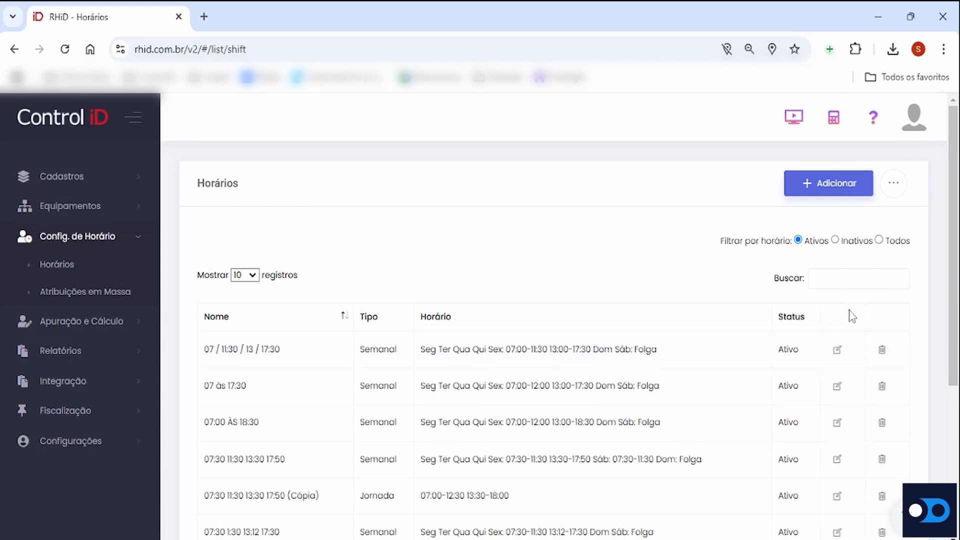
{"action": "left_click", "coordinate": [827, 190]}
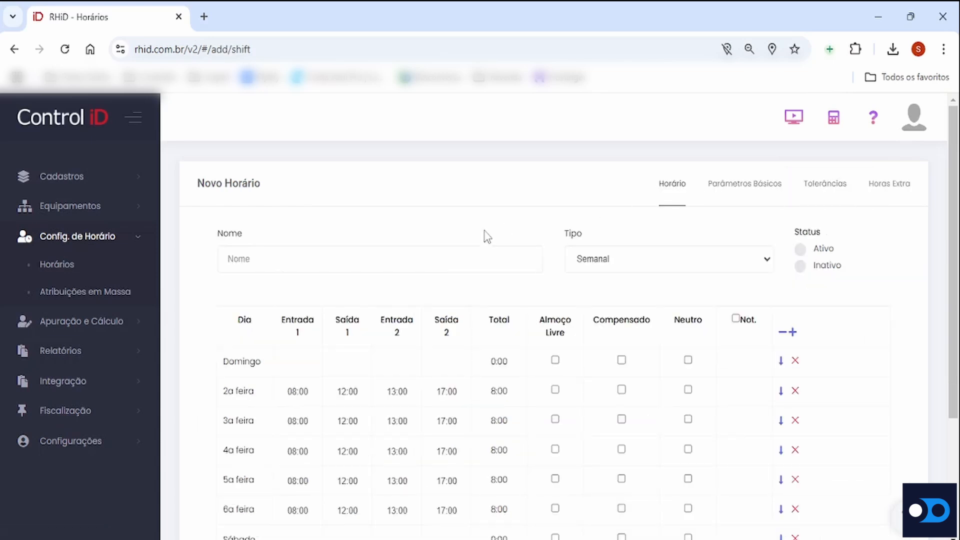
{"action": "left_click", "coordinate": [364, 268]}
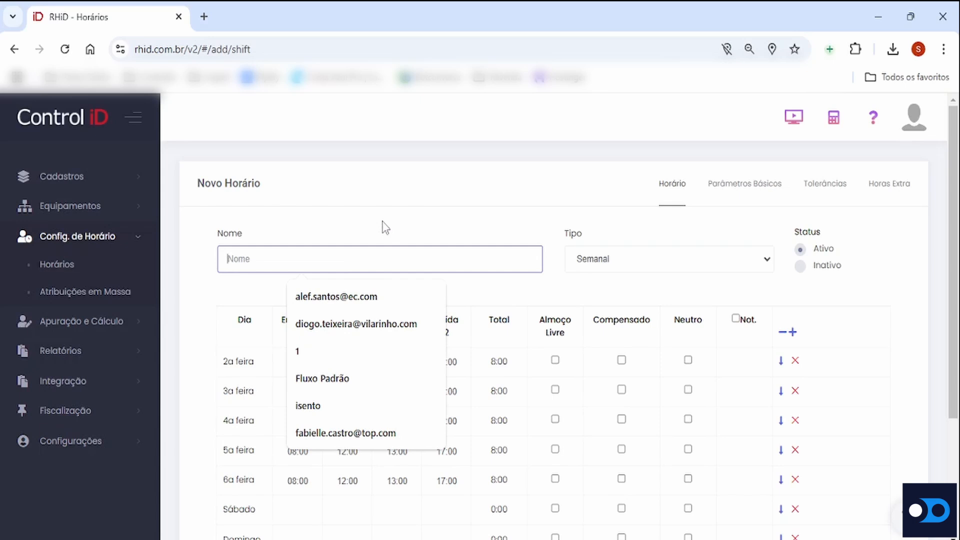
{"action": "type", "text": "comerc"}
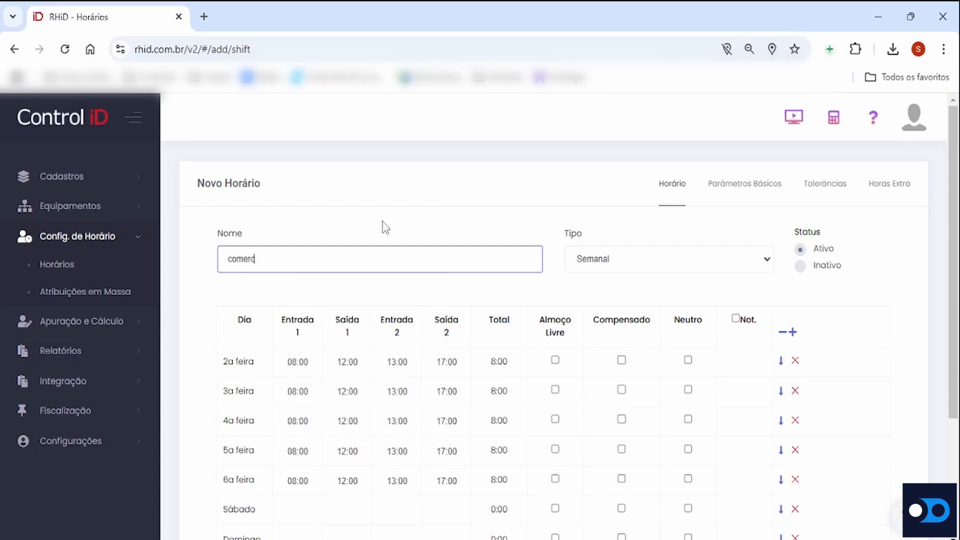
{"action": "type", "text": "ial"}
{"action": "key", "text": "BackSpace"}
{"action": "key", "text": "BackSpace"}
{"action": "key", "text": "BackSpace"}
{"action": "key", "text": "BackSpace"}
{"action": "key", "text": "BackSpace"}
{"action": "key", "text": "BackSpace"}
{"action": "key", "text": "BackSpace"}
{"action": "key", "text": "BackSpace"}
{"action": "key", "text": "BackSpace"}
Name the new schedule 08:00 - 12:00 - 13:12 - 18:00, followed by the employee's first name in parentheses
{"action": "type", "text": "0"}
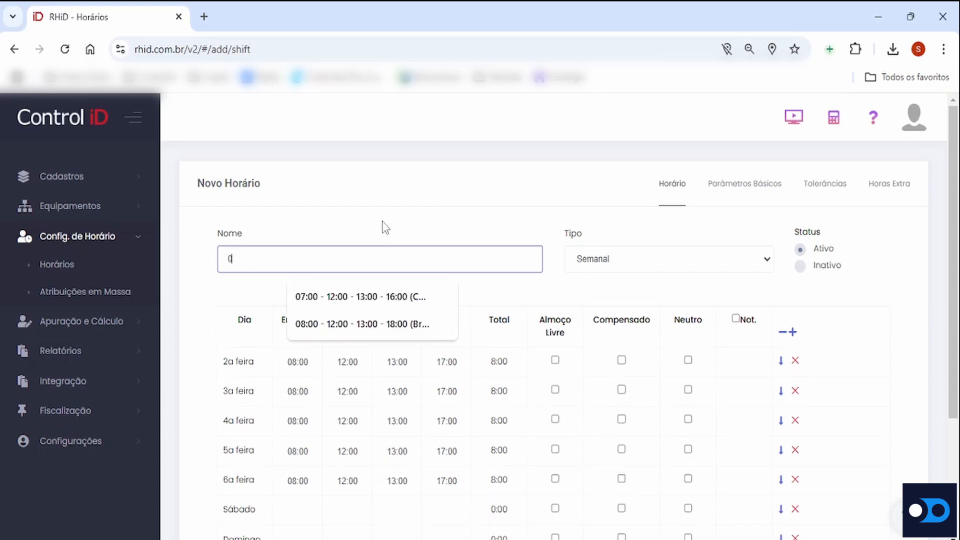
{"action": "type", "text": "8:00"}
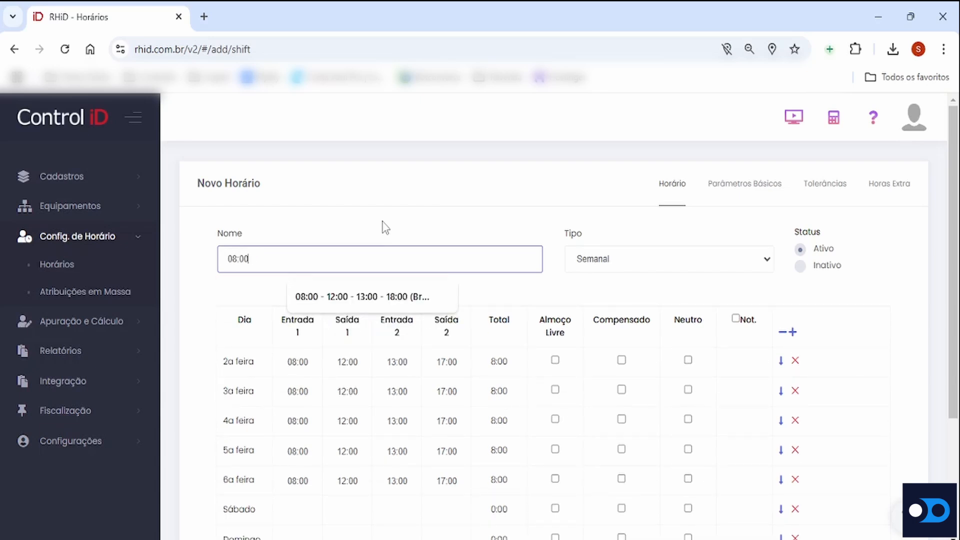
{"action": "type", "text": " - 12:00 - 13:12 - "}
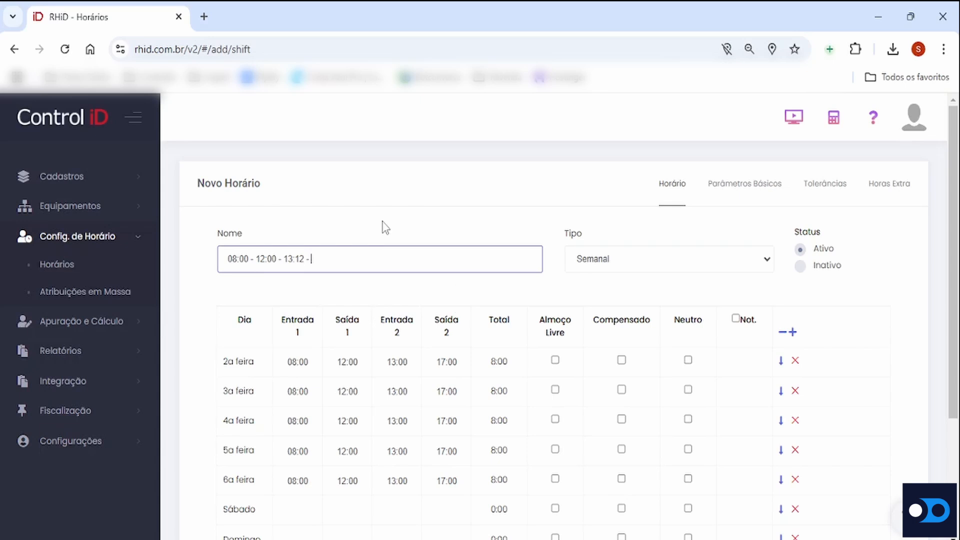
{"action": "type", "text": "18:00 (Bruno)"}
Review the available schedule types and select Semanal for the new schedule
{"action": "left_click_drag", "start_coordinate": [565, 238], "coordinate": [585, 242]}
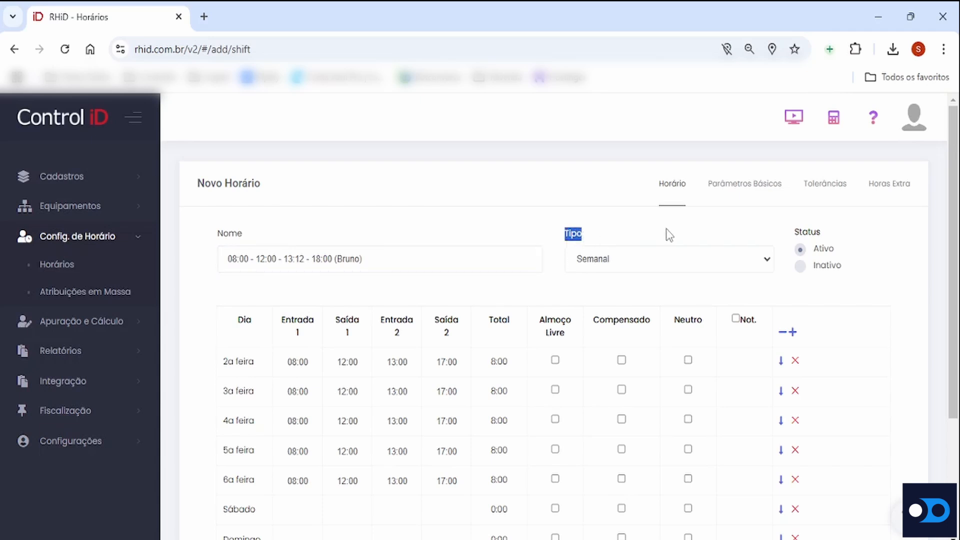
{"action": "left_click", "coordinate": [768, 264]}
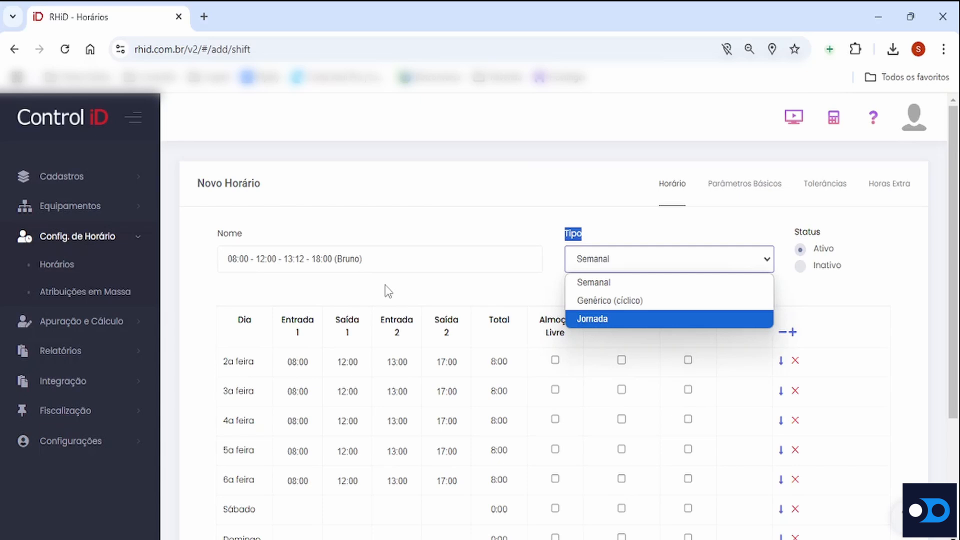
{"action": "left_click", "coordinate": [614, 284]}
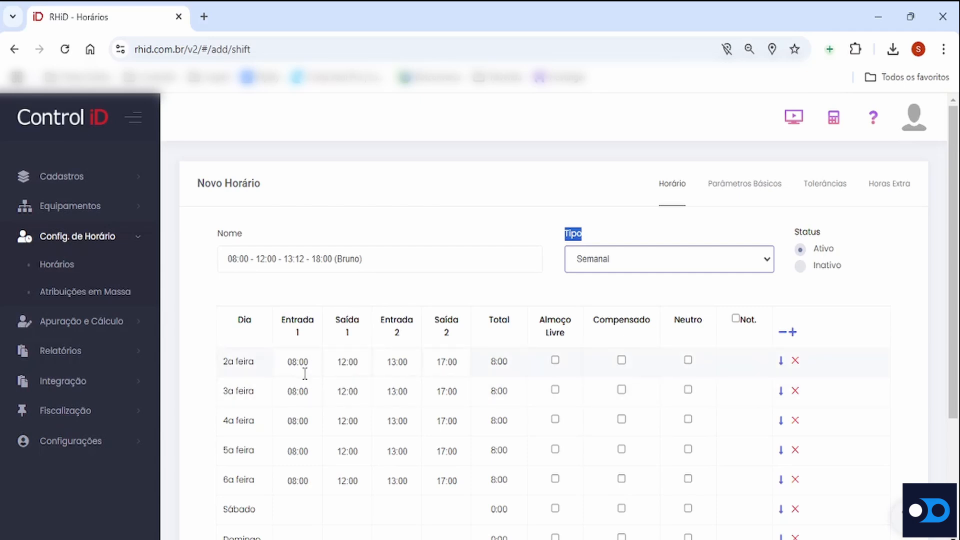
Clear the default times of 2a feira and copy the empty row down to the other days of the week
{"action": "scroll", "coordinate": [474, 339], "scroll_direction": "down", "scroll_amount": 2}
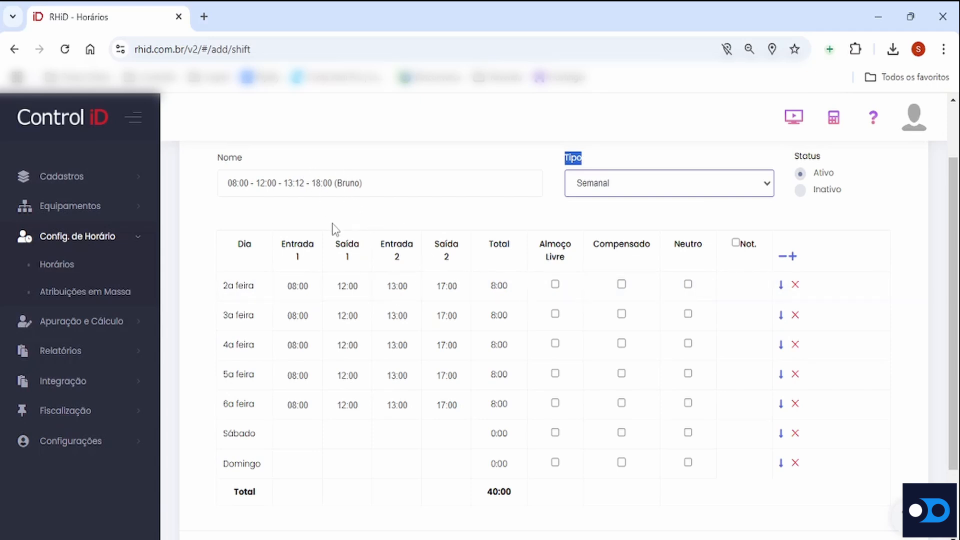
{"action": "left_click", "coordinate": [460, 290]}
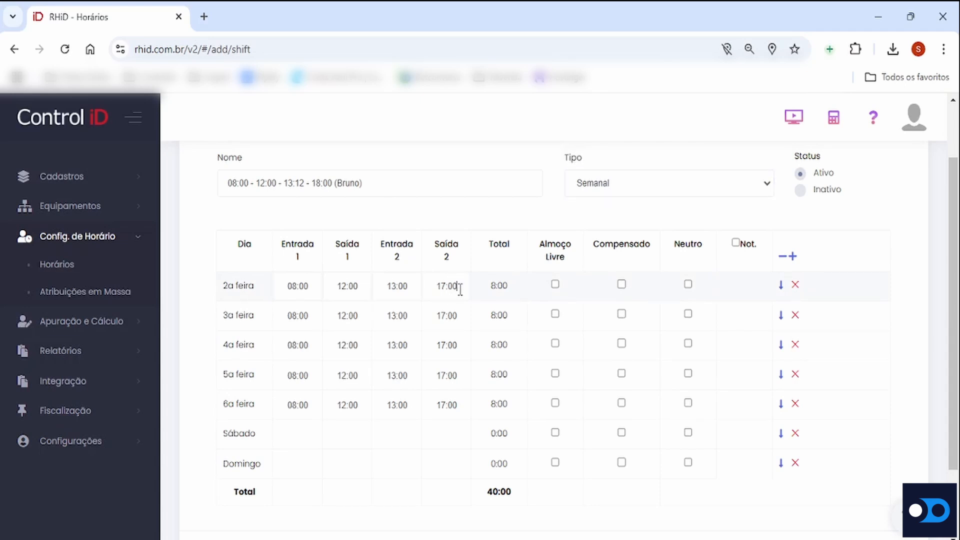
{"action": "key", "text": "BackSpace"}
{"action": "key", "text": "BackSpace"}
{"action": "key", "text": "BackSpace"}
{"action": "key", "text": "BackSpace"}
{"action": "left_click", "coordinate": [795, 285]}
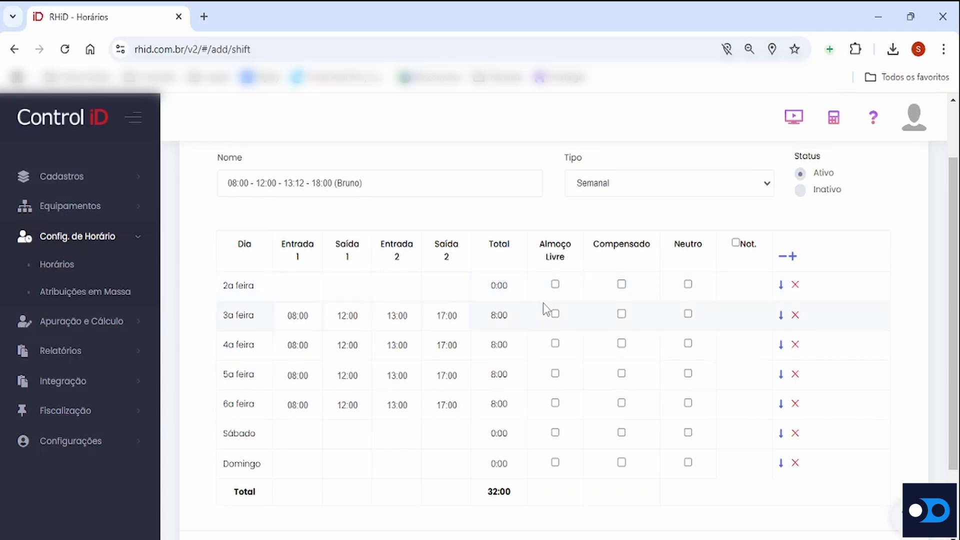
{"action": "left_click", "coordinate": [779, 286]}
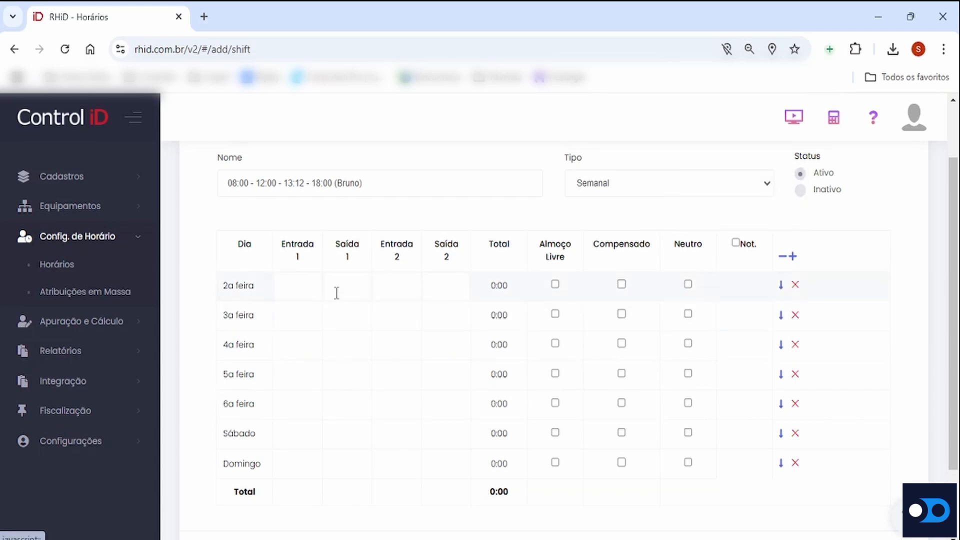
Enter 08:00, 12:00, 13:12 and 18:00 as the 2a feira times and copy them down to the remaining days
{"action": "left_click", "coordinate": [300, 285]}
{"action": "type", "text": "0"}
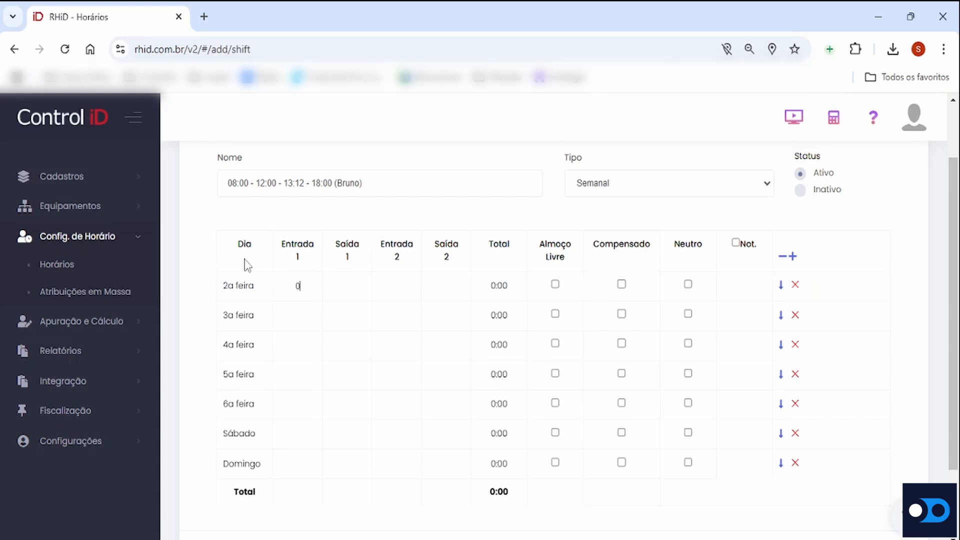
{"action": "type", "text": "8:00 - 12:00 - 13:1"}
{"action": "type", "text": "2 - 18:0"}
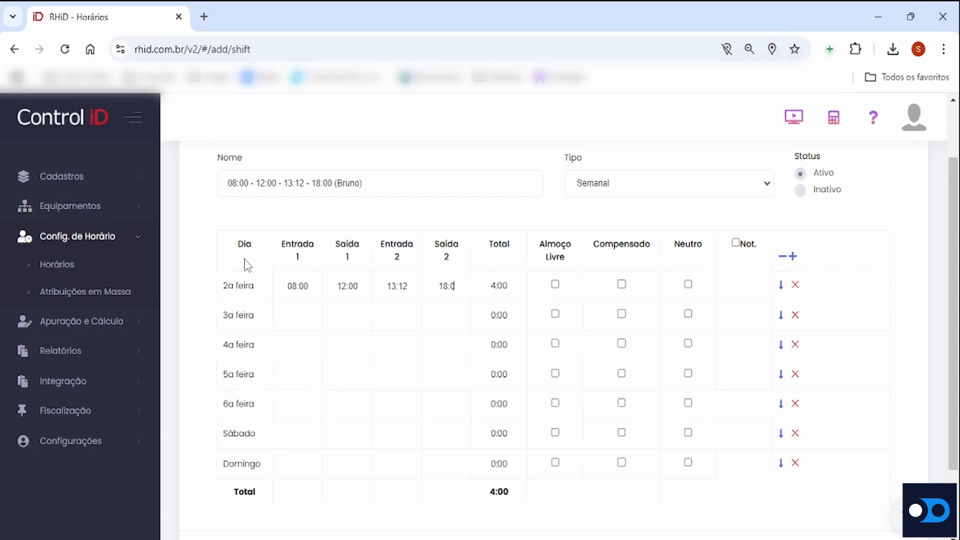
{"action": "type", "text": "0"}
{"action": "left_click", "coordinate": [780, 288]}
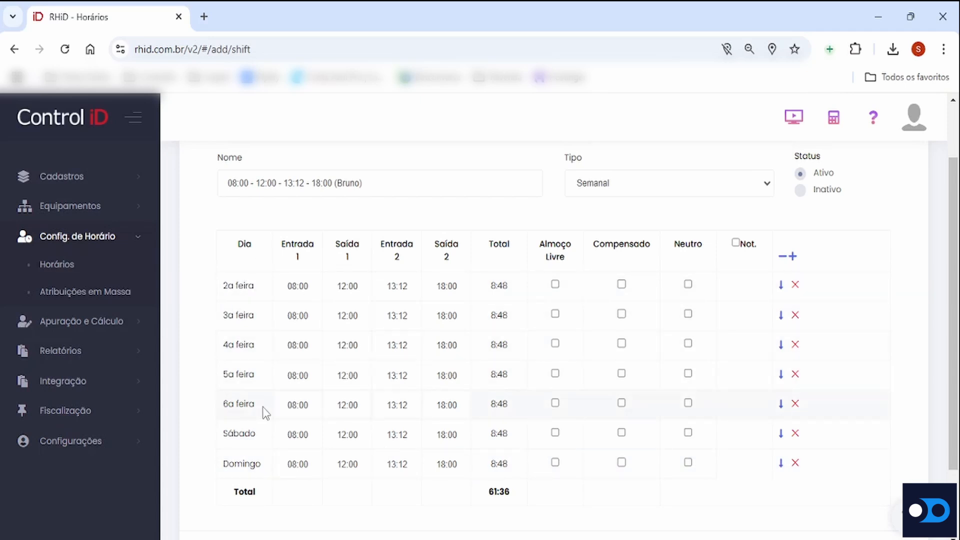
Clear the times of Sábado and Domingo and check the schedule's weekly total
{"action": "left_click", "coordinate": [795, 434]}
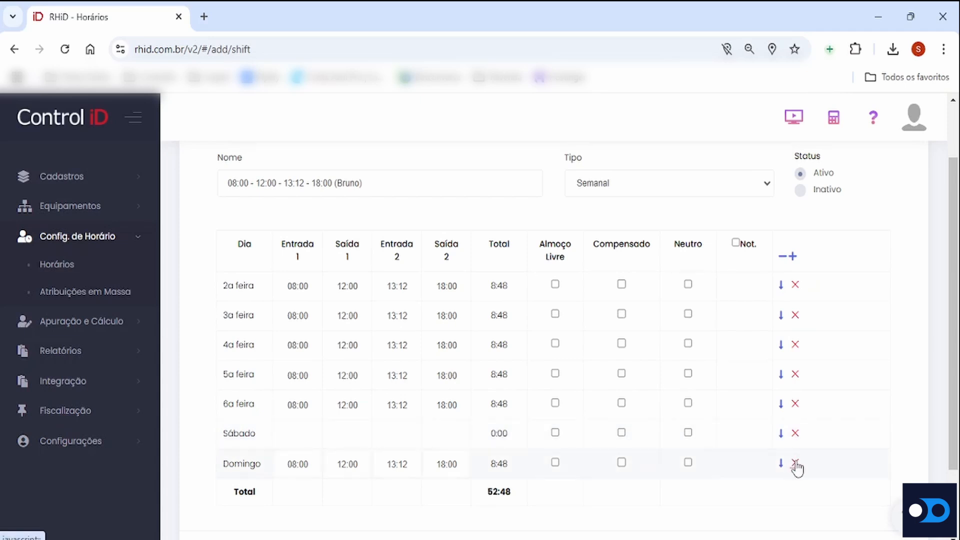
{"action": "left_click", "coordinate": [795, 464]}
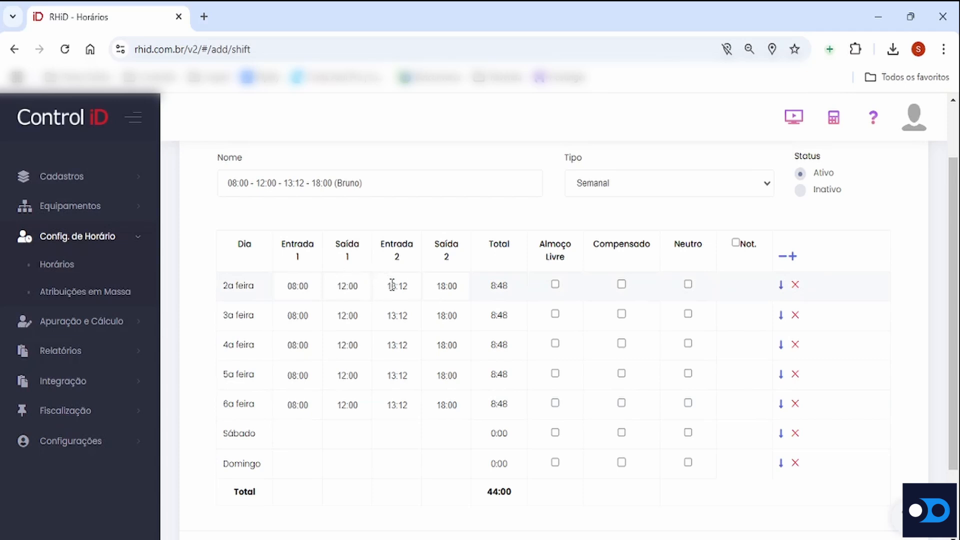
{"action": "left_click_drag", "start_coordinate": [487, 502], "coordinate": [512, 495]}
{"action": "left_click", "coordinate": [537, 502]}
{"action": "scroll", "coordinate": [560, 476], "scroll_direction": "up", "scroll_amount": 2}
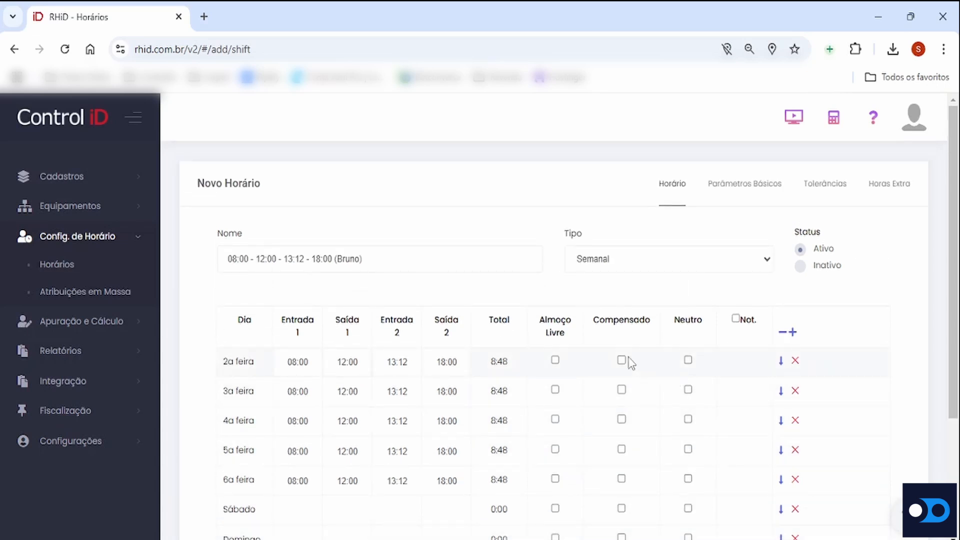
Try the Almoço Livre option on 2a feira through 6a feira and untick it again
{"action": "left_click", "coordinate": [556, 360]}
{"action": "left_click", "coordinate": [556, 419]}
{"action": "left_click", "coordinate": [556, 450]}
{"action": "left_click", "coordinate": [555, 479]}
{"action": "left_click", "coordinate": [555, 360]}
{"action": "left_click", "coordinate": [555, 389]}
{"action": "left_click", "coordinate": [555, 419]}
{"action": "left_click", "coordinate": [555, 449]}
{"action": "left_click", "coordinate": [555, 478]}
Mark 2a feira through 6a feira as Compensado and check the 2a feira times and total
{"action": "left_click", "coordinate": [622, 360]}
{"action": "left_click", "coordinate": [622, 390]}
{"action": "left_click", "coordinate": [621, 420]}
{"action": "left_click", "coordinate": [622, 449]}
{"action": "left_click", "coordinate": [622, 478]}
{"action": "left_click_drag", "start_coordinate": [288, 361], "coordinate": [304, 367]}
{"action": "left_click_drag", "start_coordinate": [436, 362], "coordinate": [507, 370]}
{"action": "left_click_drag", "start_coordinate": [490, 363], "coordinate": [520, 370]}
{"action": "left_click", "coordinate": [520, 370]}
Try marking 2a feira through 6a feira as Neutro
{"action": "left_click", "coordinate": [688, 360]}
{"action": "left_click", "coordinate": [688, 389]}
{"action": "left_click", "coordinate": [689, 421]}
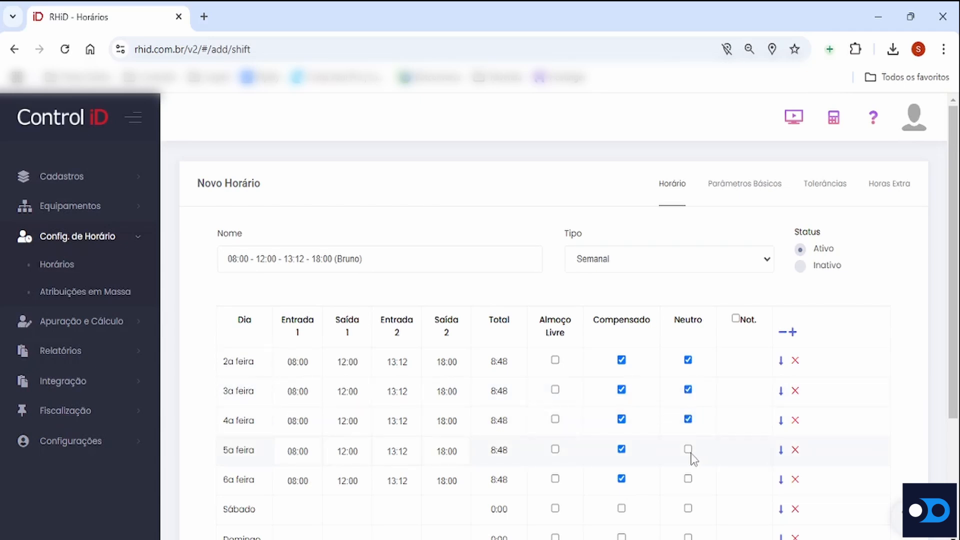
{"action": "left_click", "coordinate": [689, 450]}
{"action": "left_click", "coordinate": [688, 479]}
{"action": "scroll", "coordinate": [381, 449], "scroll_direction": "down", "scroll_amount": 2}
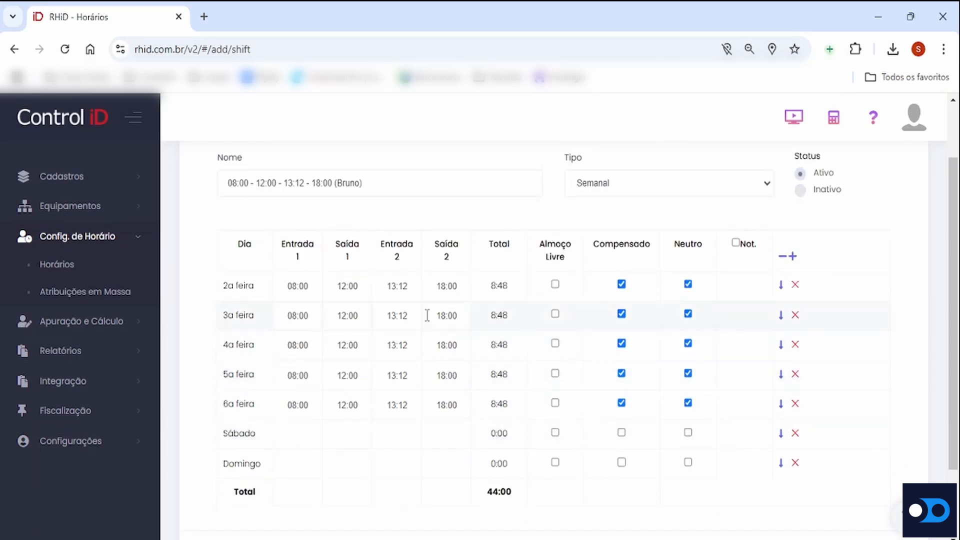
Copy the 6a feira row down to Sábado and Domingo and clear the times of both weekend days
{"action": "left_click", "coordinate": [781, 405]}
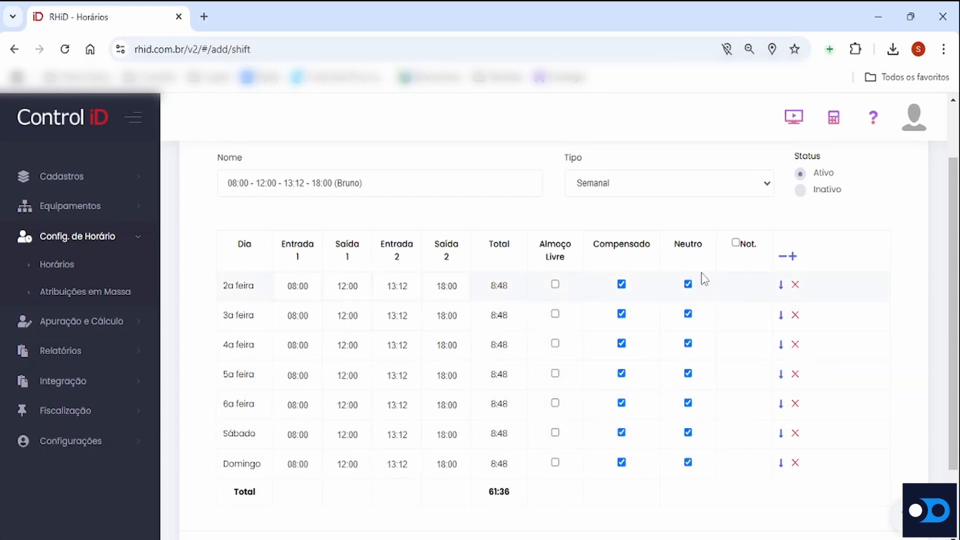
{"action": "mouse_move", "coordinate": [694, 273]}
{"action": "left_click", "coordinate": [794, 434]}
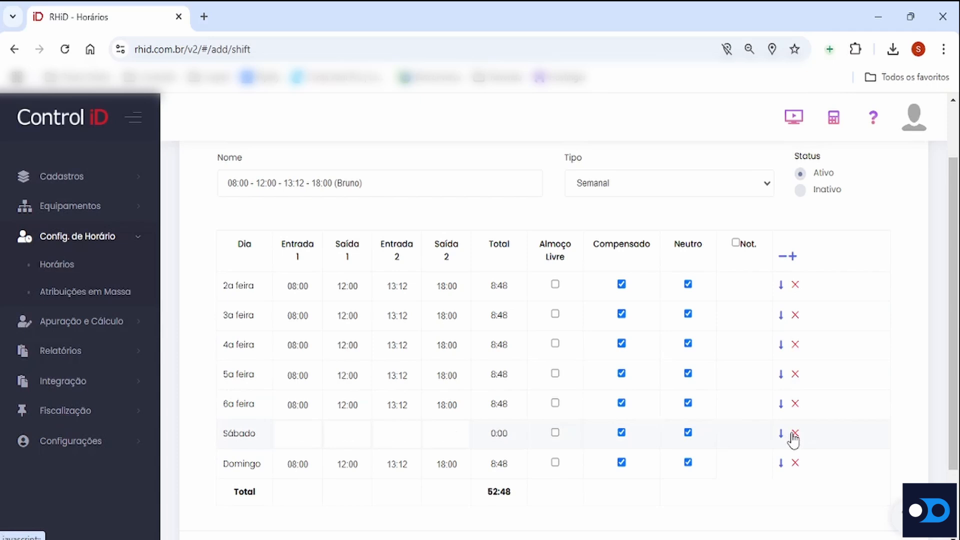
{"action": "left_click", "coordinate": [795, 463]}
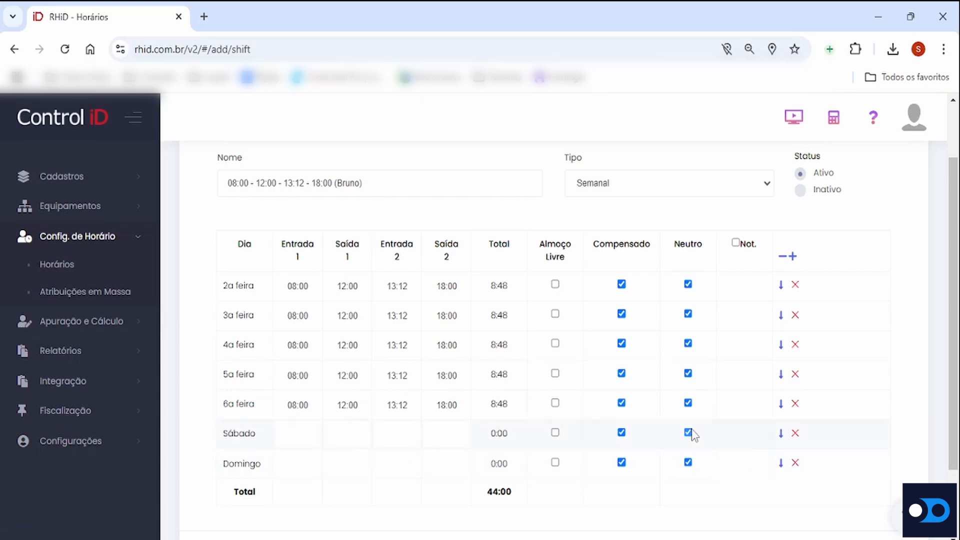
Untick Neutro for all seven days and Compensado for Sábado and Domingo
{"action": "left_click", "coordinate": [687, 433]}
{"action": "left_click", "coordinate": [688, 462]}
{"action": "left_click", "coordinate": [688, 403]}
{"action": "left_click", "coordinate": [688, 373]}
{"action": "left_click", "coordinate": [688, 344]}
{"action": "left_click", "coordinate": [688, 314]}
{"action": "left_click", "coordinate": [688, 284]}
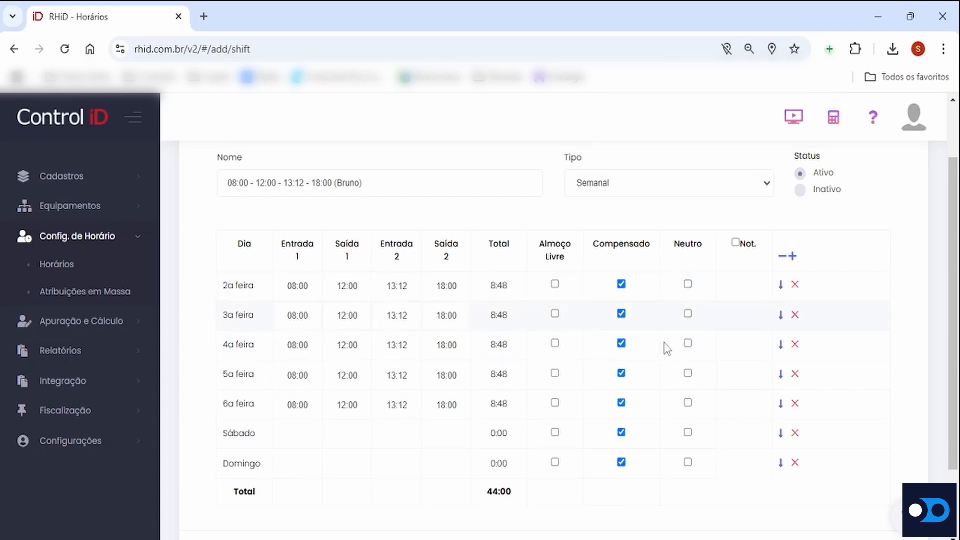
{"action": "left_click", "coordinate": [621, 432]}
{"action": "left_click", "coordinate": [621, 462]}
{"action": "scroll", "coordinate": [574, 380], "scroll_direction": "up", "scroll_amount": 2}
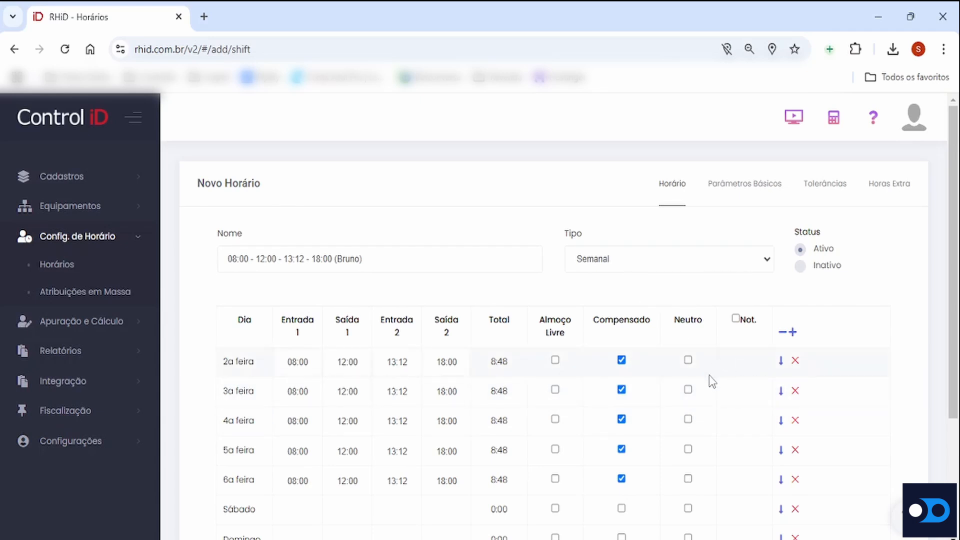
In the Horas Extra settings, set Dia de Trabalho daytime overtime to 50% and both Sábado rates to 70%
{"action": "left_click", "coordinate": [895, 181]}
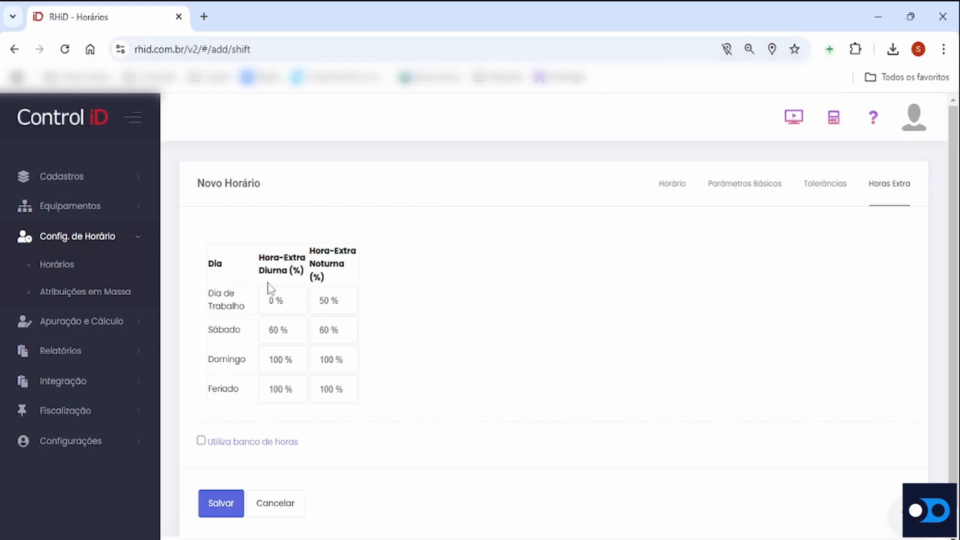
{"action": "double_click", "coordinate": [272, 300]}
{"action": "type", "text": "50"}
{"action": "left_click", "coordinate": [282, 332]}
{"action": "left_click_drag", "start_coordinate": [279, 333], "coordinate": [261, 335]}
{"action": "type", "text": "70"}
{"action": "left_click_drag", "start_coordinate": [330, 334], "coordinate": [318, 337]}
{"action": "type", "text": "70"}
Enable Utiliza banco de horas and set its start date to 23/01/2025
{"action": "scroll", "coordinate": [609, 387], "scroll_direction": "down", "scroll_amount": 1}
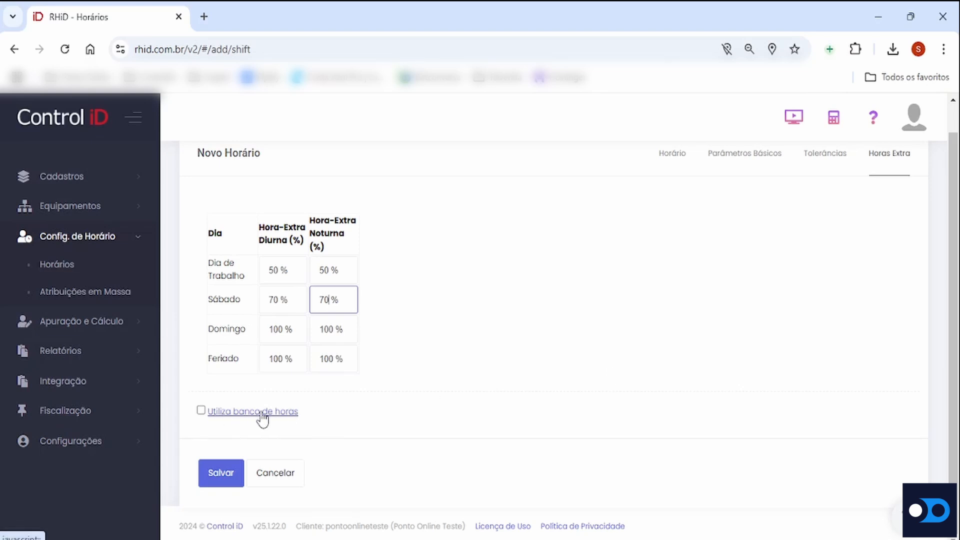
{"action": "left_click", "coordinate": [201, 411]}
{"action": "scroll", "coordinate": [433, 350], "scroll_direction": "down", "scroll_amount": 3}
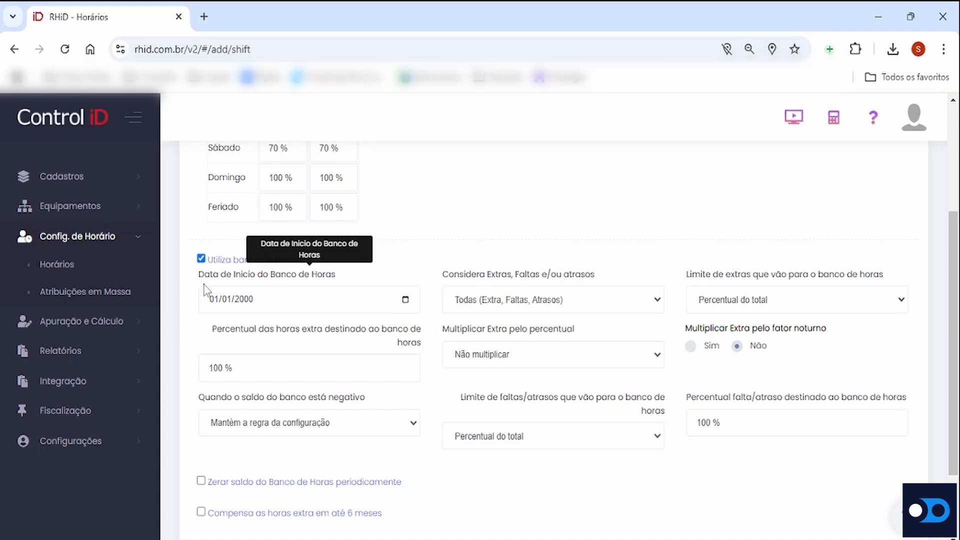
{"action": "left_click_drag", "start_coordinate": [199, 275], "coordinate": [334, 284]}
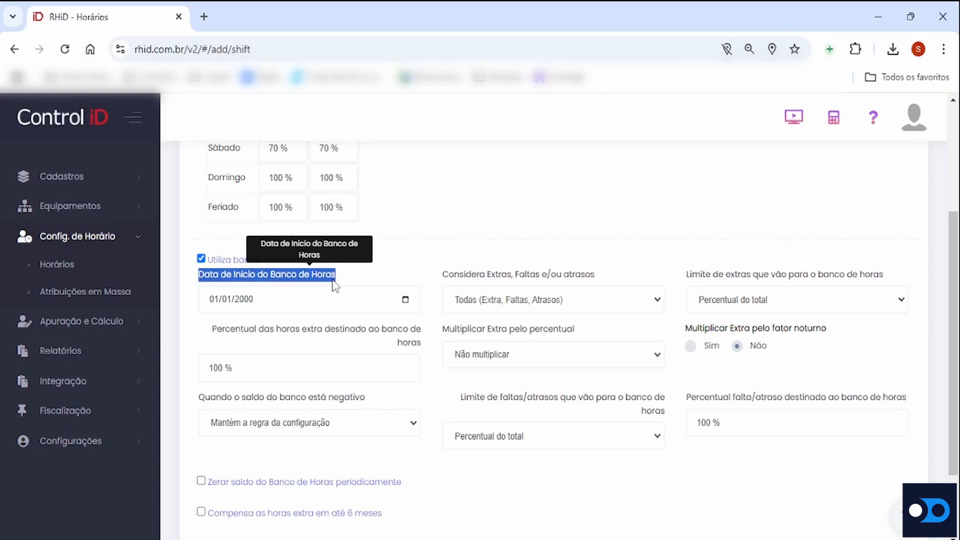
{"action": "left_click", "coordinate": [215, 300]}
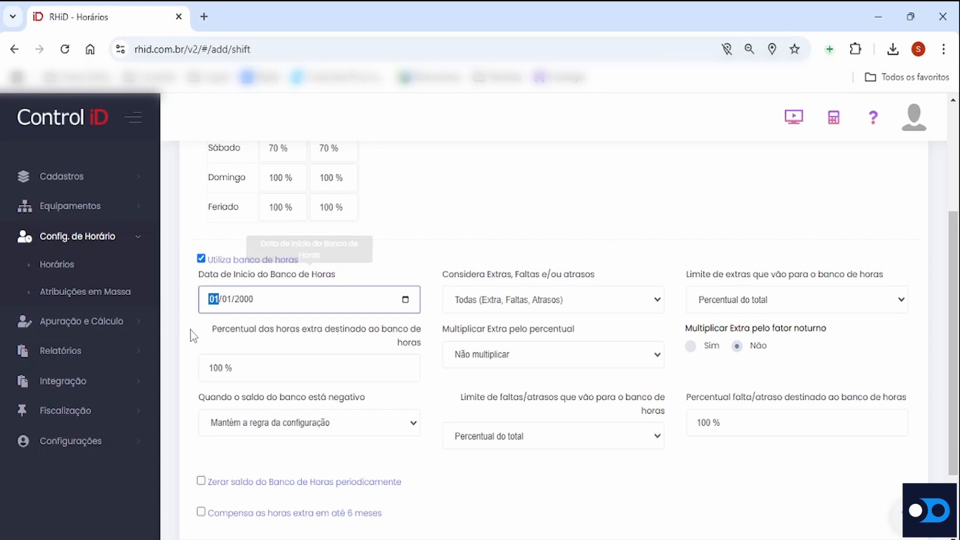
{"action": "type", "text": "23/"}
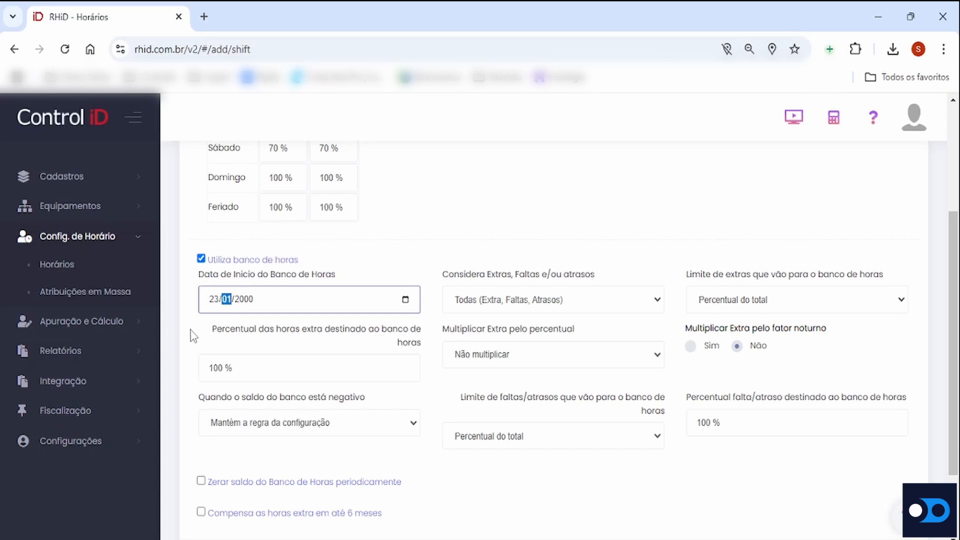
{"action": "type", "text": "01/2025"}
{"action": "left_click", "coordinate": [277, 328]}
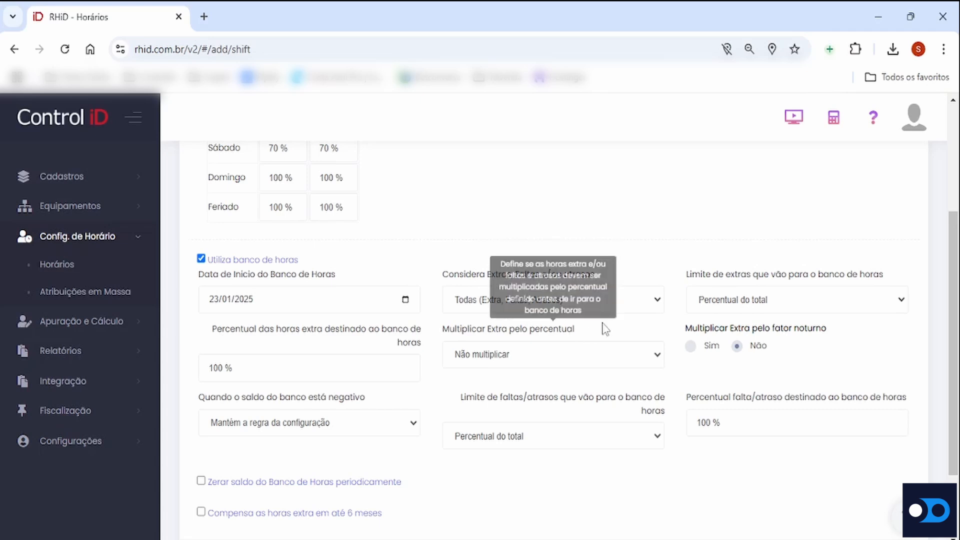
Try Apenas Extra for Considera Extras, Faltas e/ou atrasos and restore Todas (Extra, Faltas, Atrasos)
{"action": "left_click", "coordinate": [655, 301]}
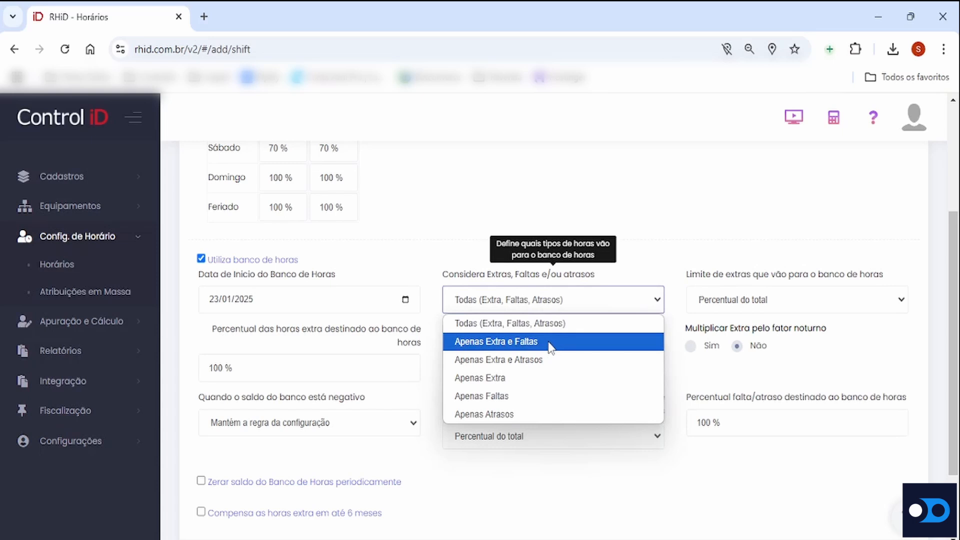
{"action": "left_click", "coordinate": [533, 379]}
{"action": "left_click", "coordinate": [644, 295]}
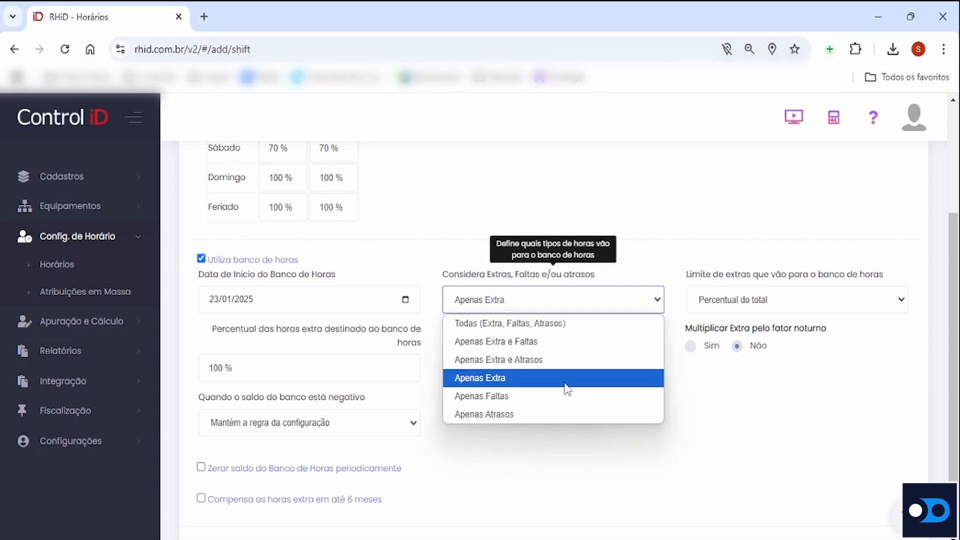
{"action": "left_click", "coordinate": [589, 325]}
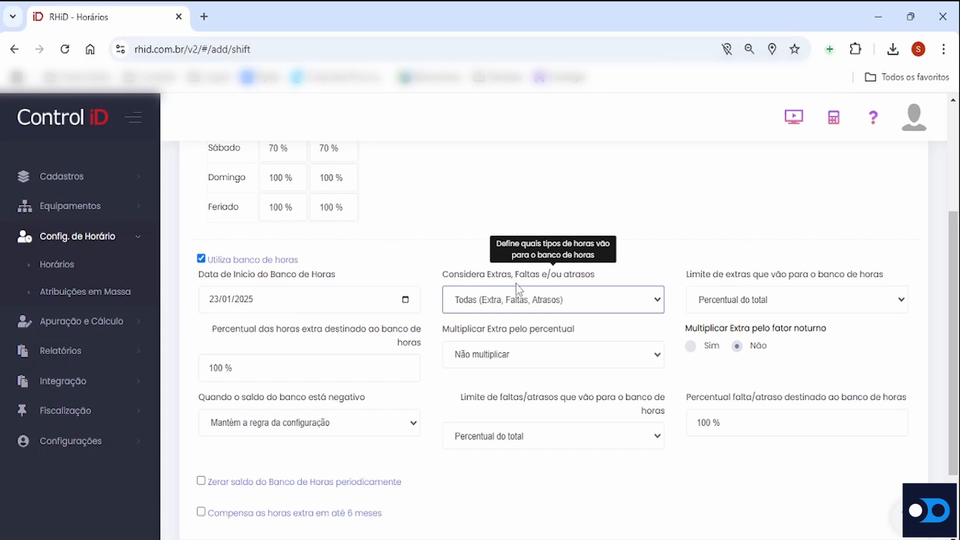
Review the overtime, banco de horas and weekly time settings, and return to the Horários list without saving
{"action": "scroll", "coordinate": [519, 289], "scroll_direction": "down", "scroll_amount": 2}
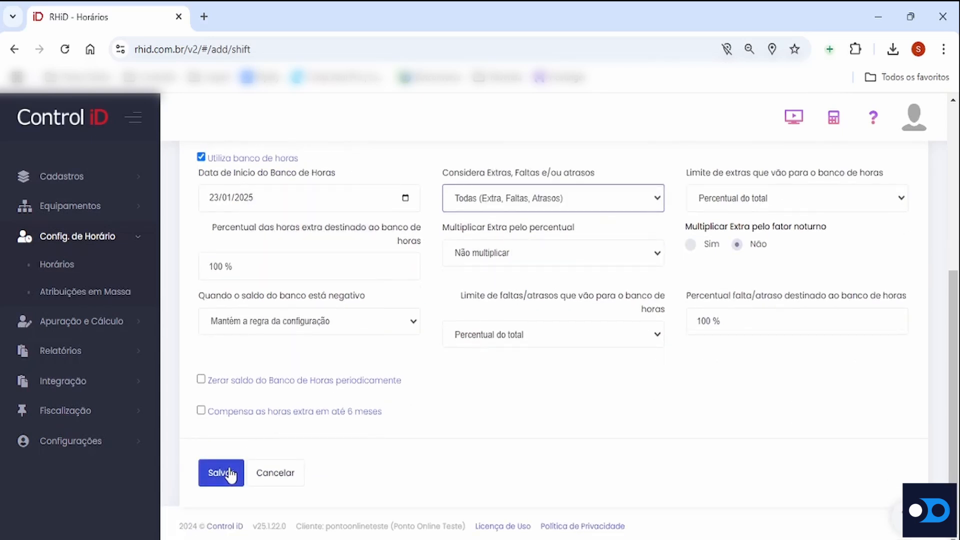
{"action": "scroll", "coordinate": [431, 472], "scroll_direction": "up", "scroll_amount": 3}
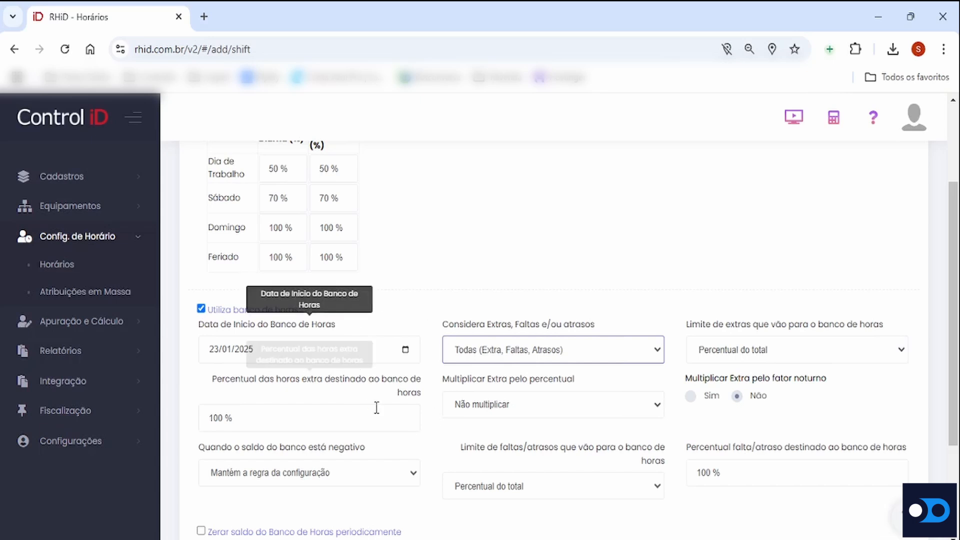
{"action": "scroll", "coordinate": [431, 431], "scroll_direction": "up", "scroll_amount": 3}
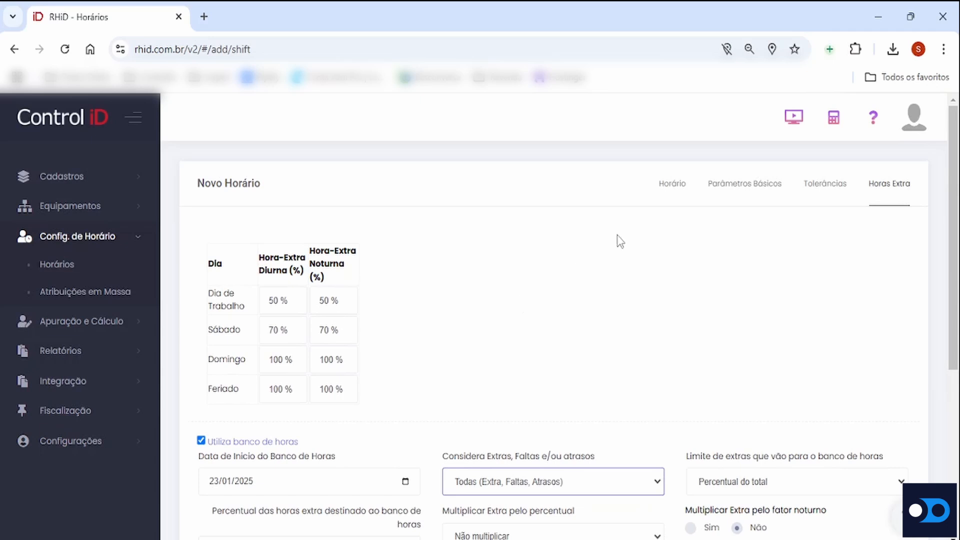
{"action": "left_click", "coordinate": [671, 185]}
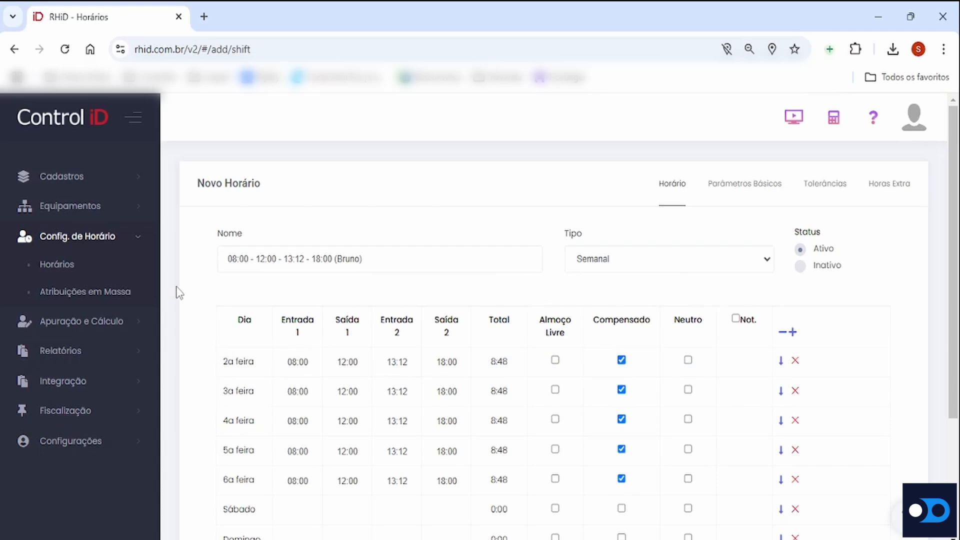
{"action": "scroll", "coordinate": [141, 280], "scroll_direction": "down", "scroll_amount": 3}
{"action": "left_click", "coordinate": [115, 267]}
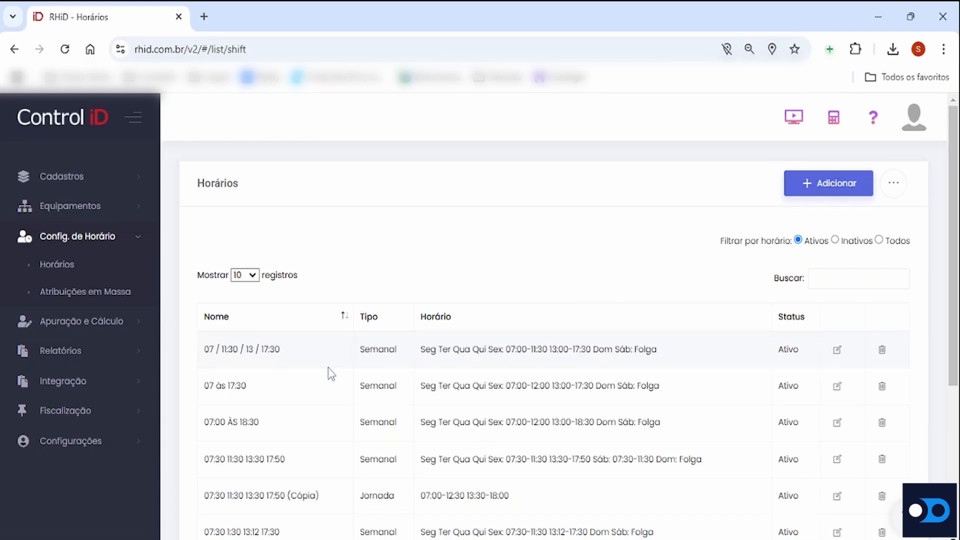
Open the second employee in the Funcionários list for editing and locate the Horário setting
{"action": "left_click", "coordinate": [111, 240]}
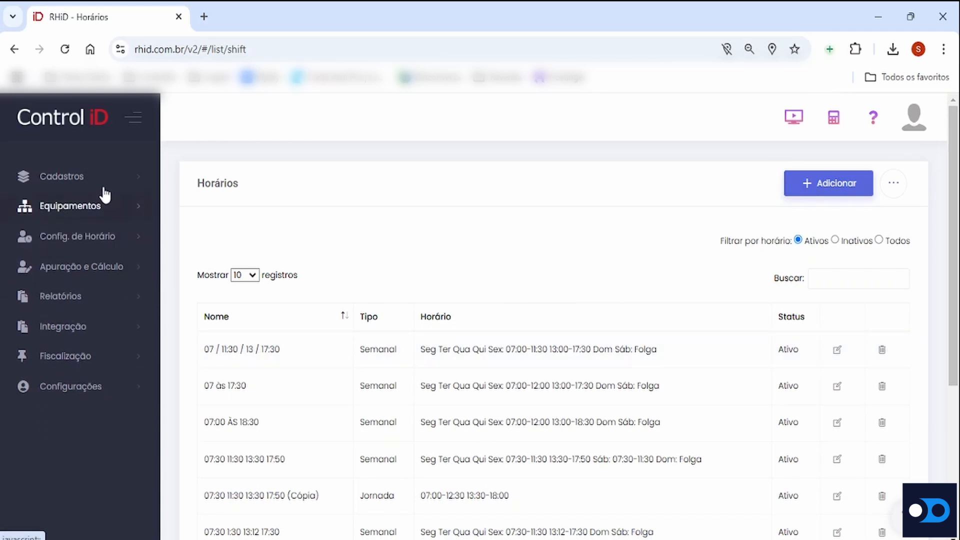
{"action": "left_click", "coordinate": [100, 181]}
{"action": "left_click", "coordinate": [97, 207]}
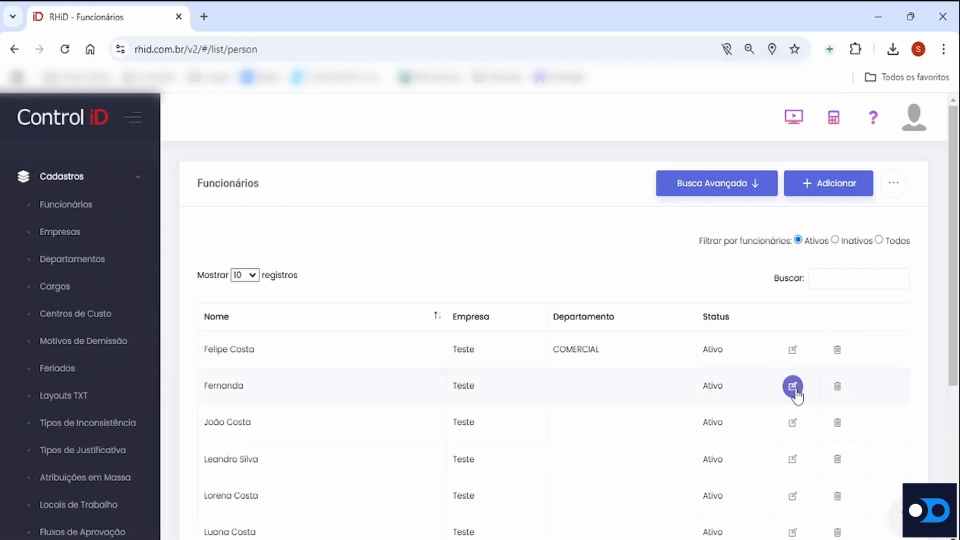
{"action": "left_click", "coordinate": [793, 387]}
{"action": "scroll", "coordinate": [643, 328], "scroll_direction": "down", "scroll_amount": 3}
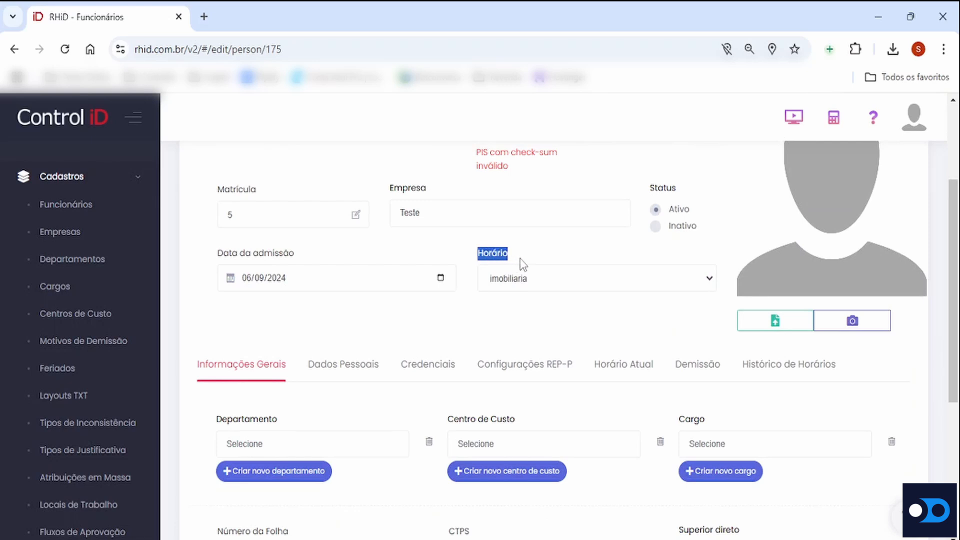
Try 08:00 ás 18:00 as the employee's Horário and go to the end of the form without saving
{"action": "left_click", "coordinate": [699, 282]}
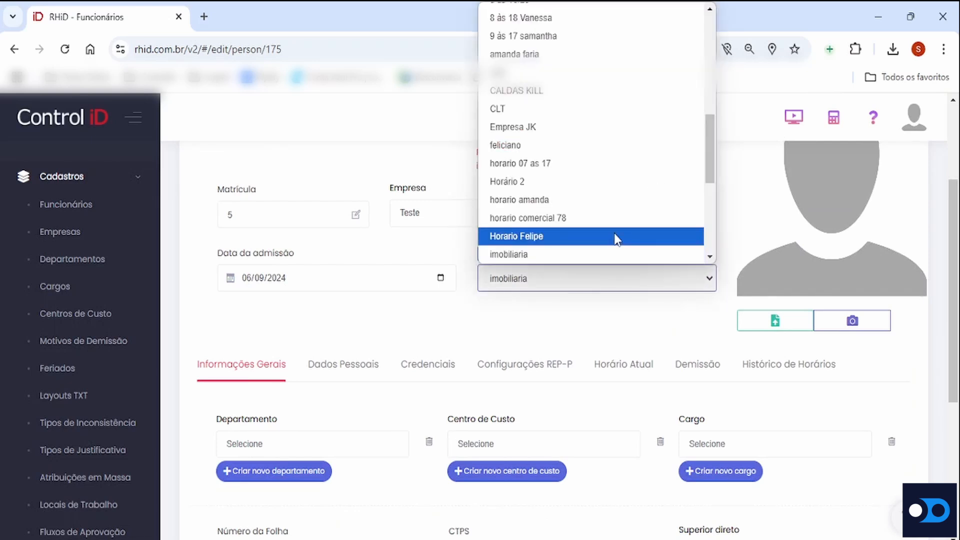
{"action": "scroll", "coordinate": [617, 237], "scroll_direction": "up", "scroll_amount": 5}
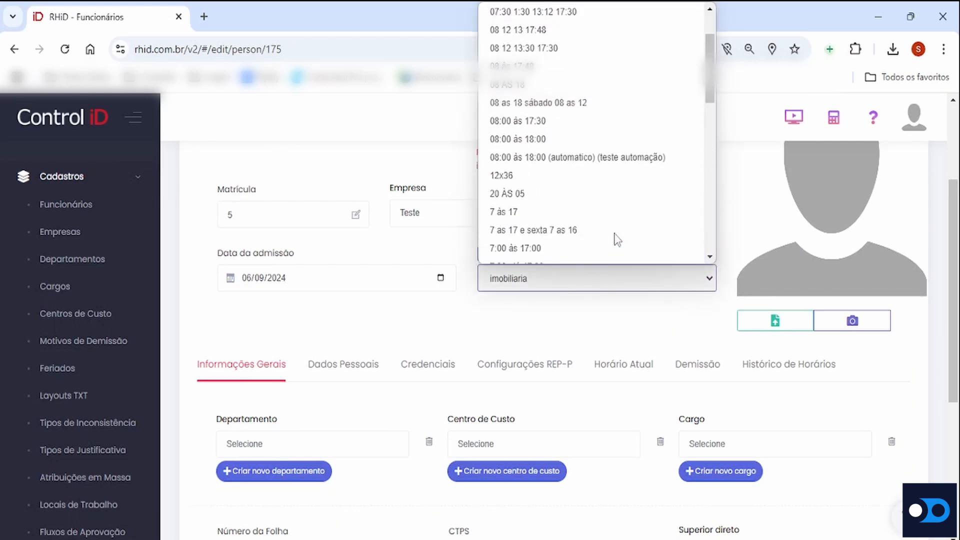
{"action": "left_click", "coordinate": [557, 141]}
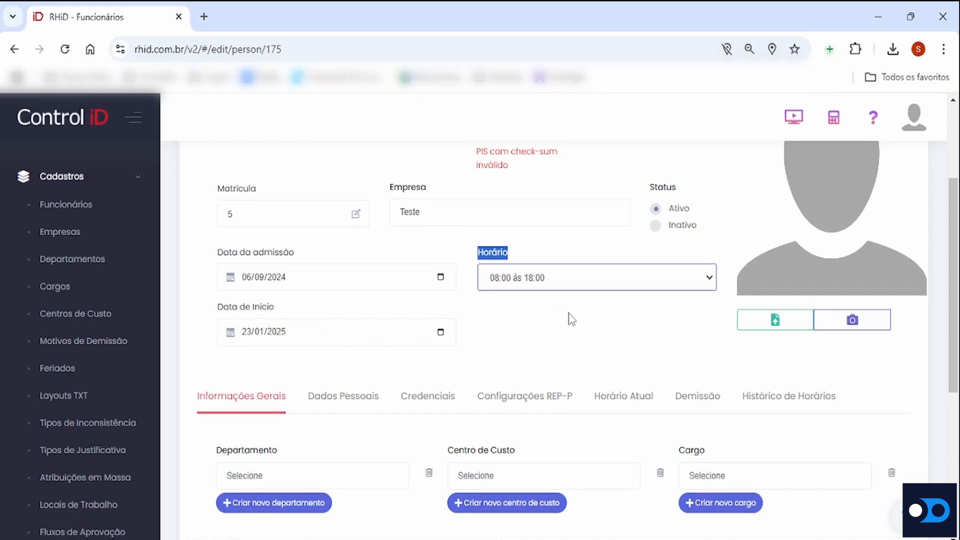
{"action": "scroll", "coordinate": [571, 318], "scroll_direction": "down", "scroll_amount": 6}
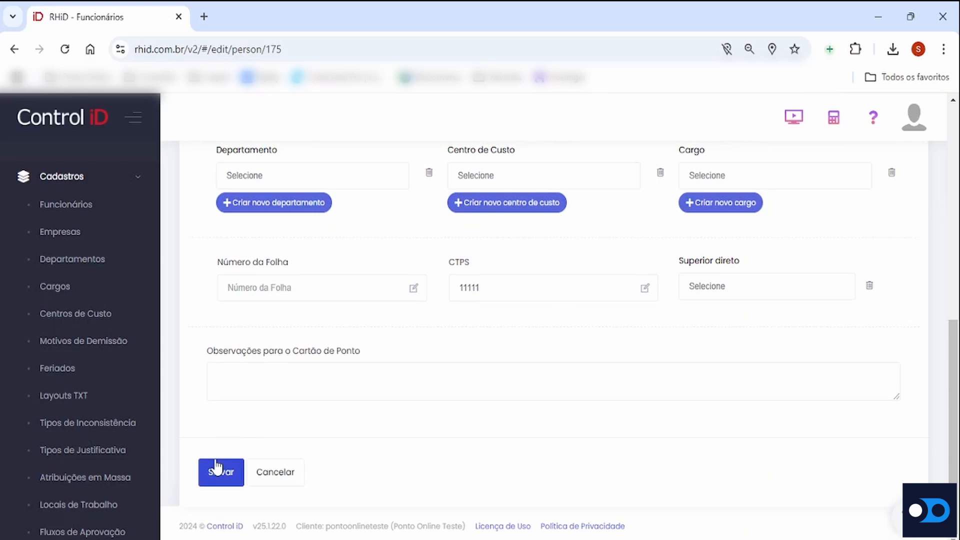
Open Apuração de Ponto and search the time records of company Teste for 20/01/2025 to 23/01/2025
{"action": "left_click", "coordinate": [116, 178]}
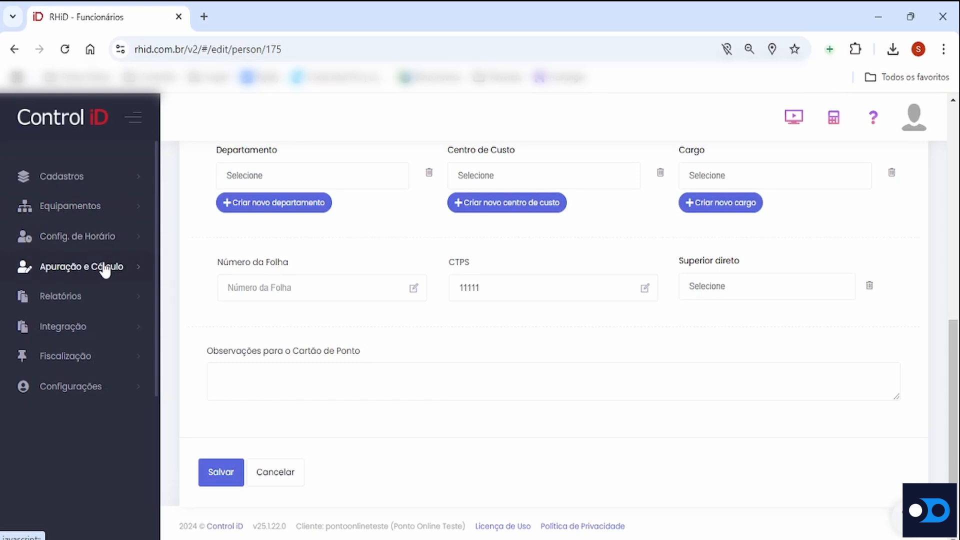
{"action": "left_click", "coordinate": [79, 272]}
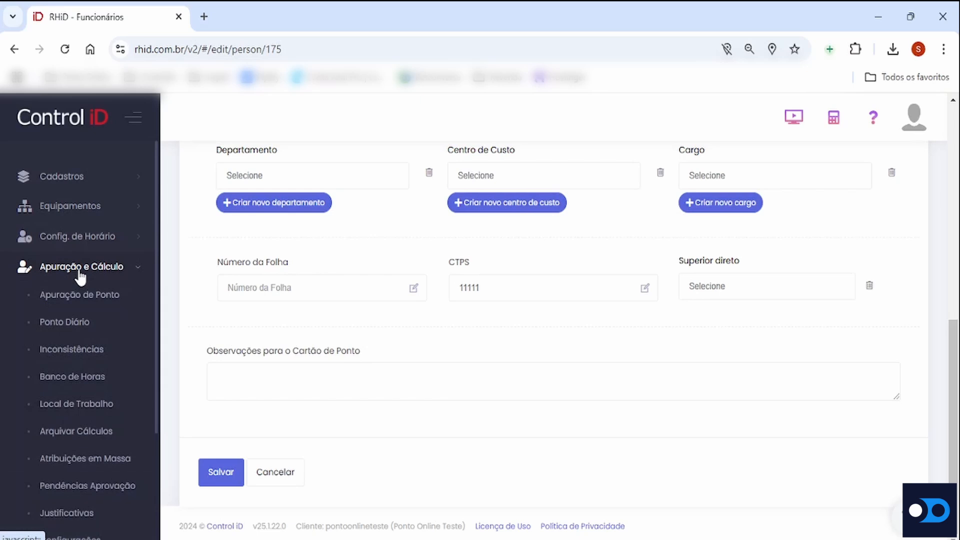
{"action": "left_click", "coordinate": [79, 297]}
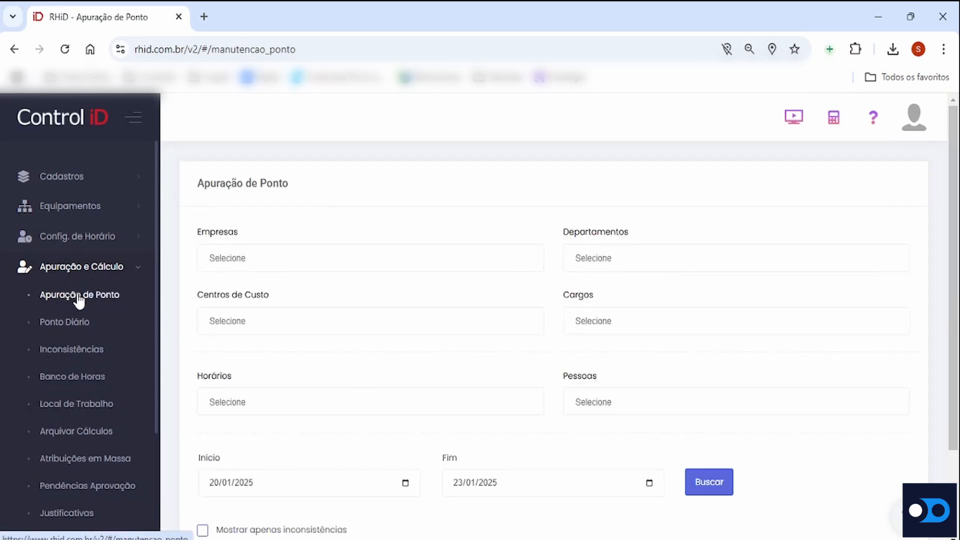
{"action": "left_click", "coordinate": [256, 258]}
{"action": "left_click", "coordinate": [257, 297]}
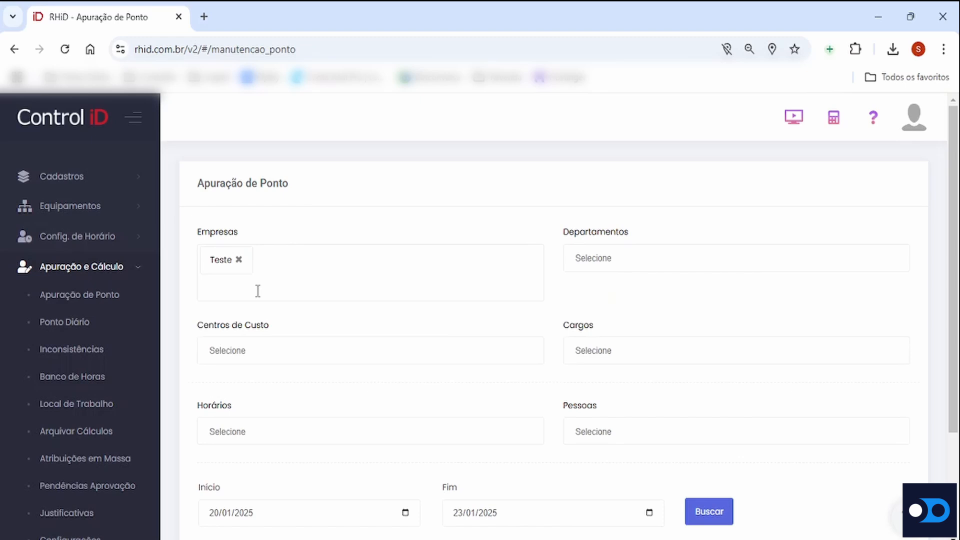
{"action": "scroll", "coordinate": [258, 291], "scroll_direction": "down", "scroll_amount": 3}
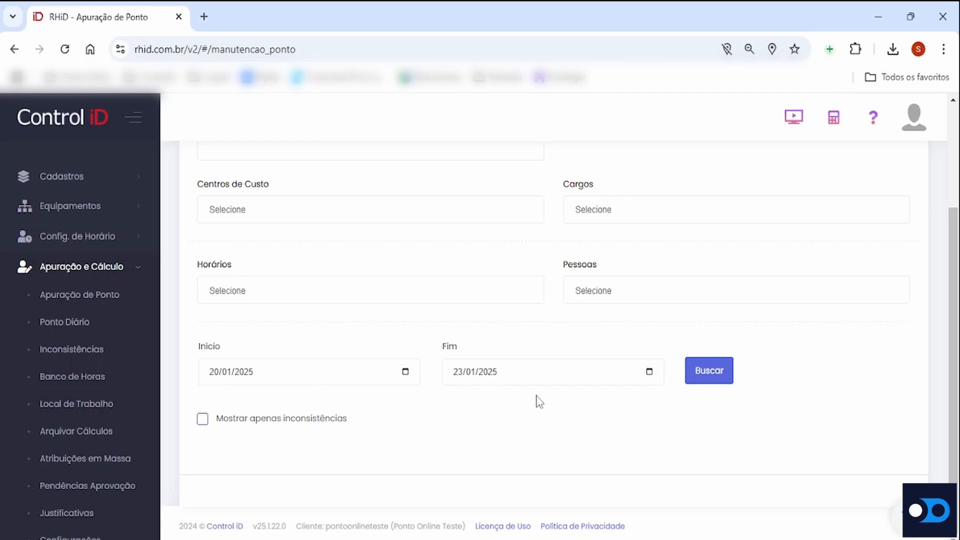
{"action": "left_click", "coordinate": [713, 377]}
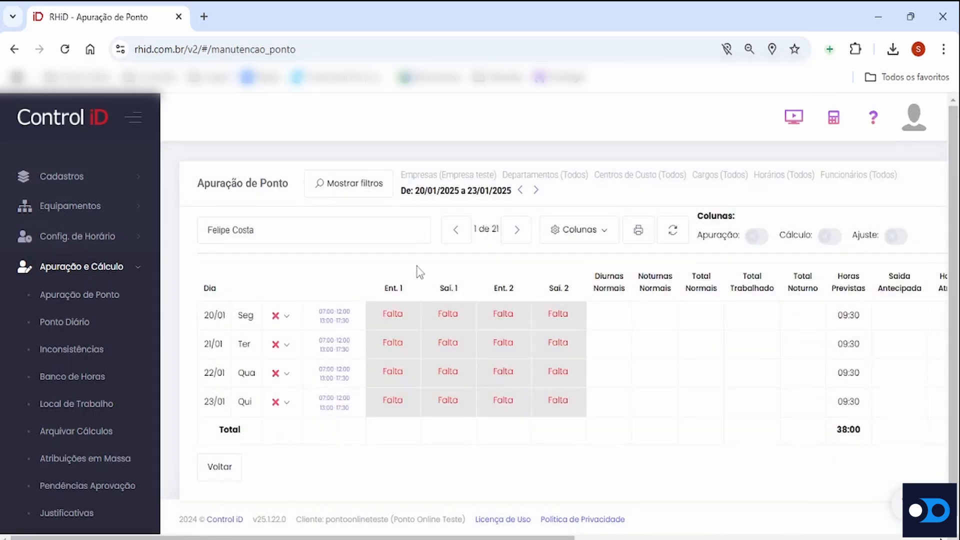
Display the fourth employee's timesheet and try the previous and next employee navigation, ending on the same employee
{"action": "left_click", "coordinate": [247, 235]}
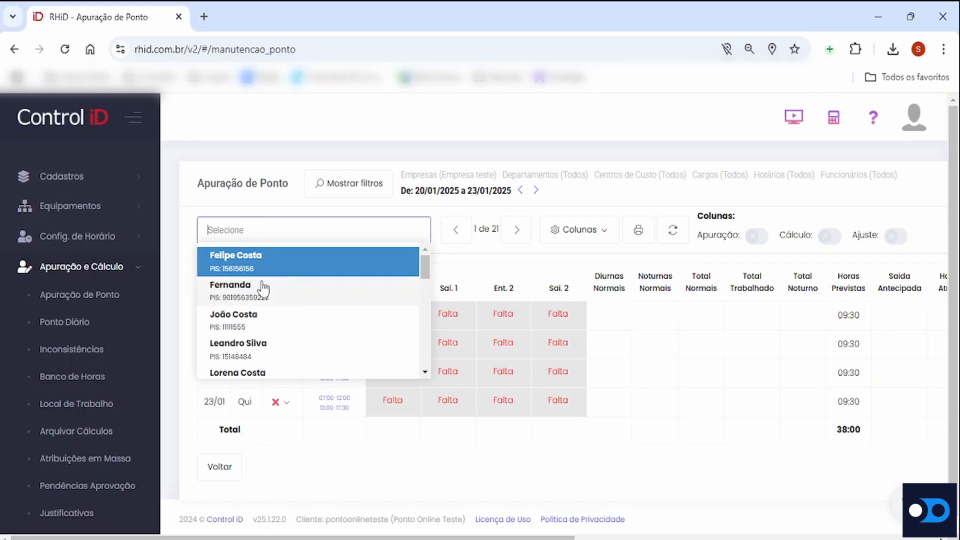
{"action": "left_click", "coordinate": [260, 350]}
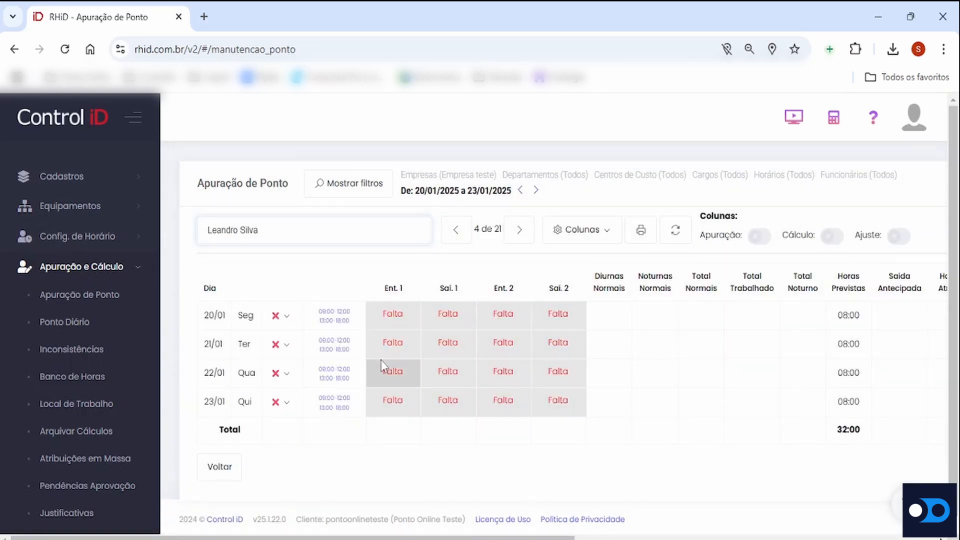
{"action": "left_click", "coordinate": [264, 231]}
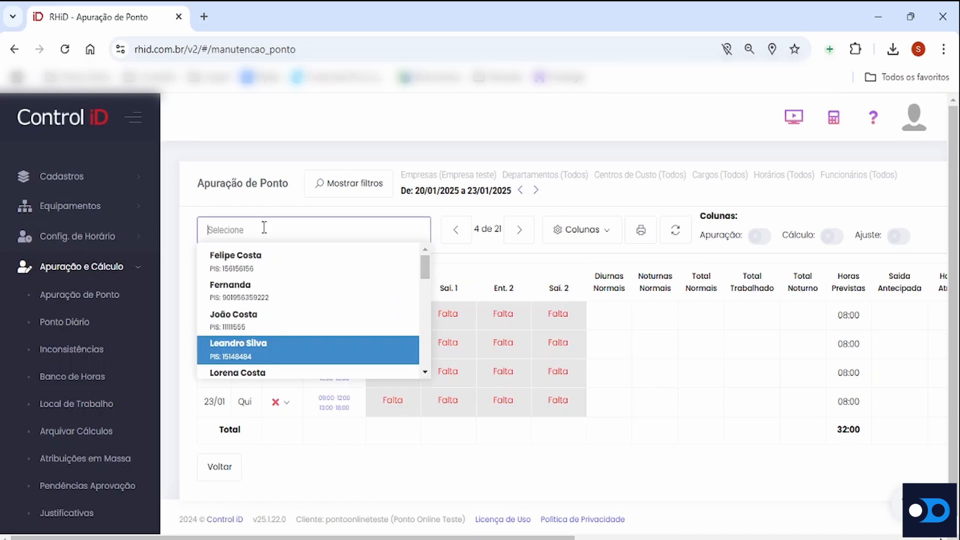
{"action": "left_click", "coordinate": [455, 252]}
{"action": "left_click", "coordinate": [453, 229]}
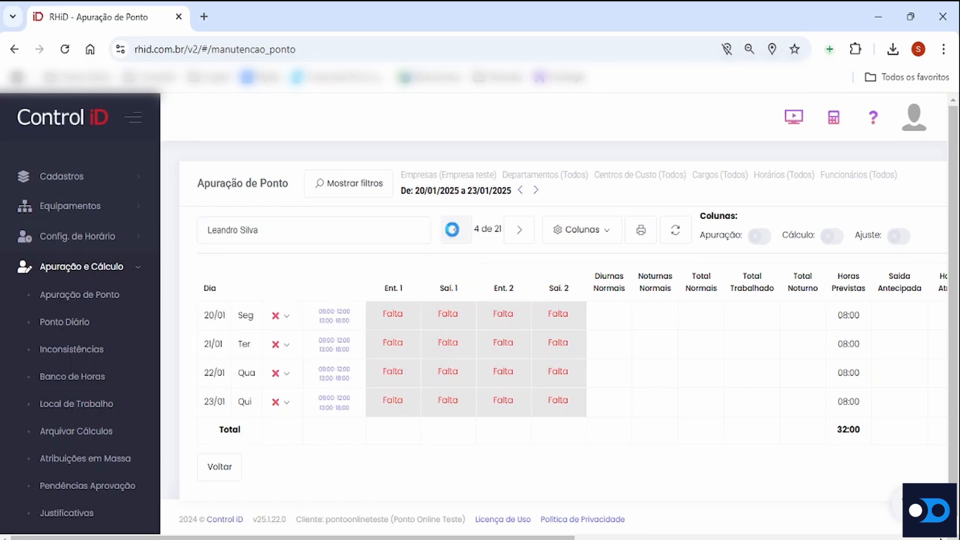
{"action": "left_click", "coordinate": [515, 235]}
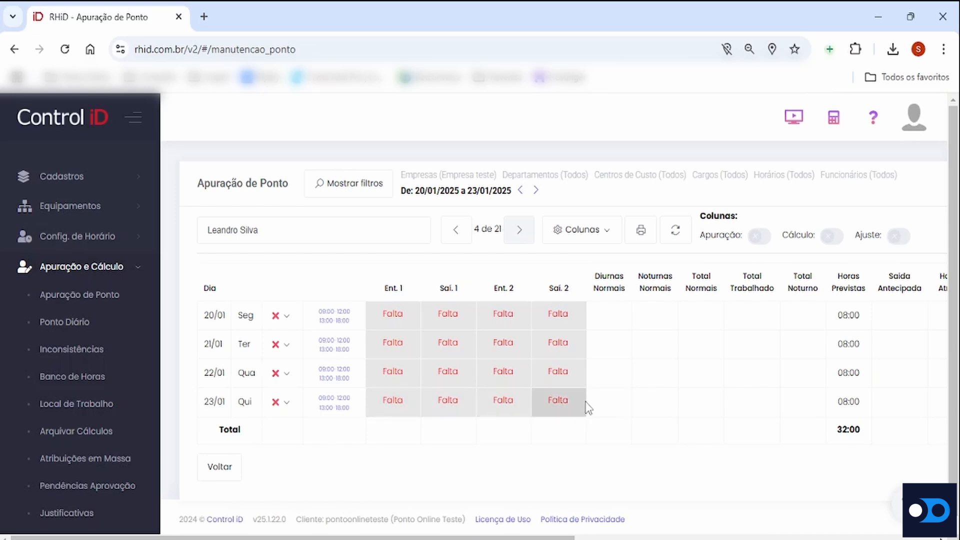
Hide the Banco Total, Banco Positivo, Banco Negativo and Banco Saldo columns of the timesheet and check the table
{"action": "left_click_drag", "start_coordinate": [545, 537], "coordinate": [755, 537]}
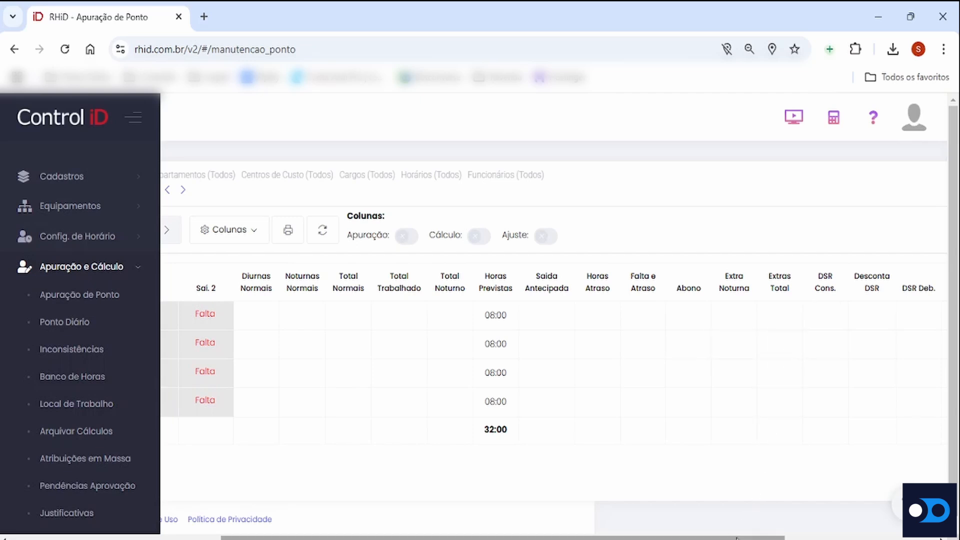
{"action": "left_click_drag", "start_coordinate": [739, 537], "coordinate": [868, 537]}
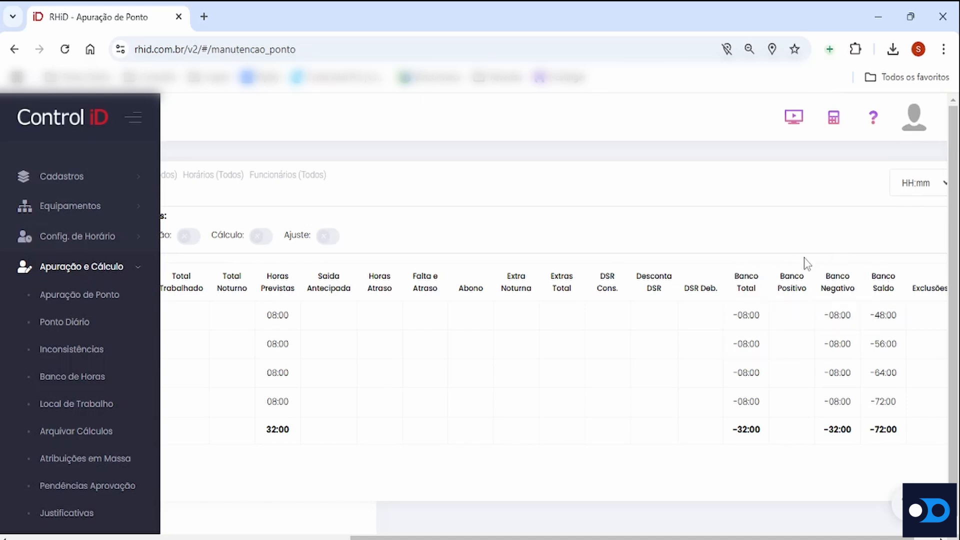
{"action": "left_click_drag", "start_coordinate": [710, 536], "coordinate": [470, 531]}
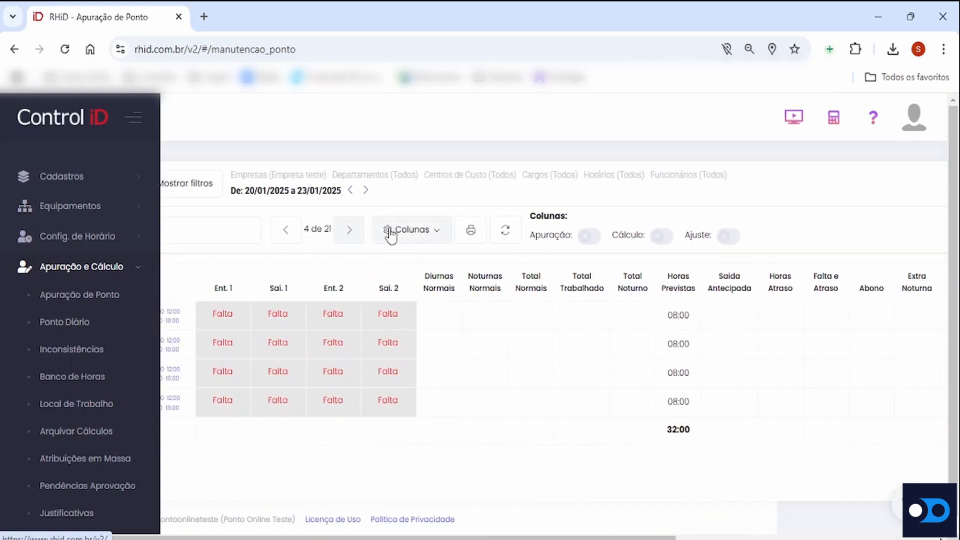
{"action": "left_click", "coordinate": [433, 234]}
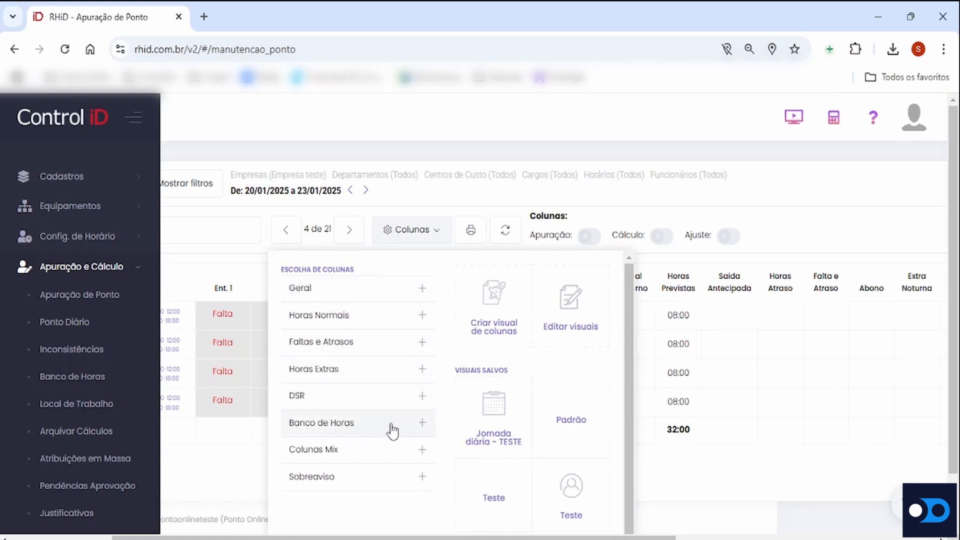
{"action": "left_click", "coordinate": [424, 427]}
{"action": "scroll", "coordinate": [394, 390], "scroll_direction": "down", "scroll_amount": 2}
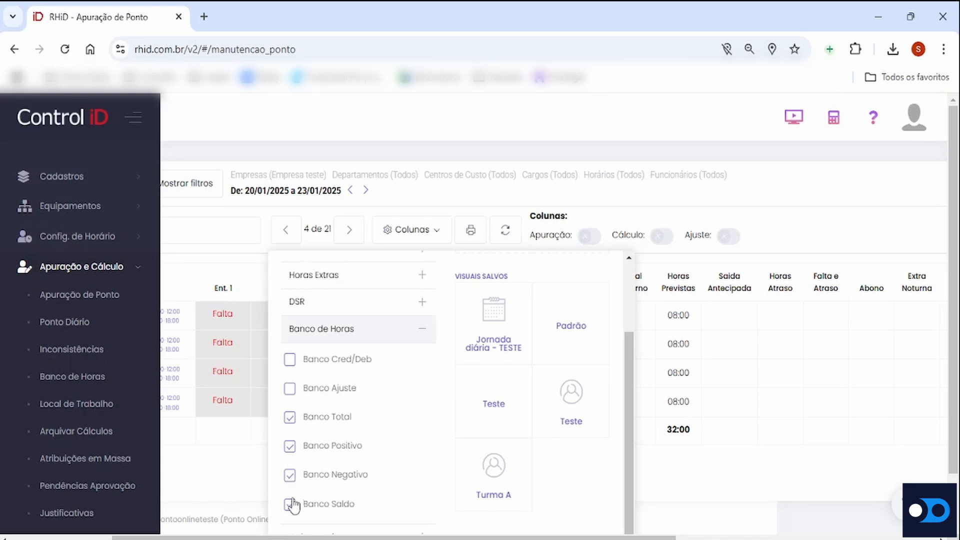
{"action": "left_click", "coordinate": [289, 423]}
{"action": "left_click", "coordinate": [290, 446]}
{"action": "left_click", "coordinate": [290, 475]}
{"action": "left_click", "coordinate": [291, 505]}
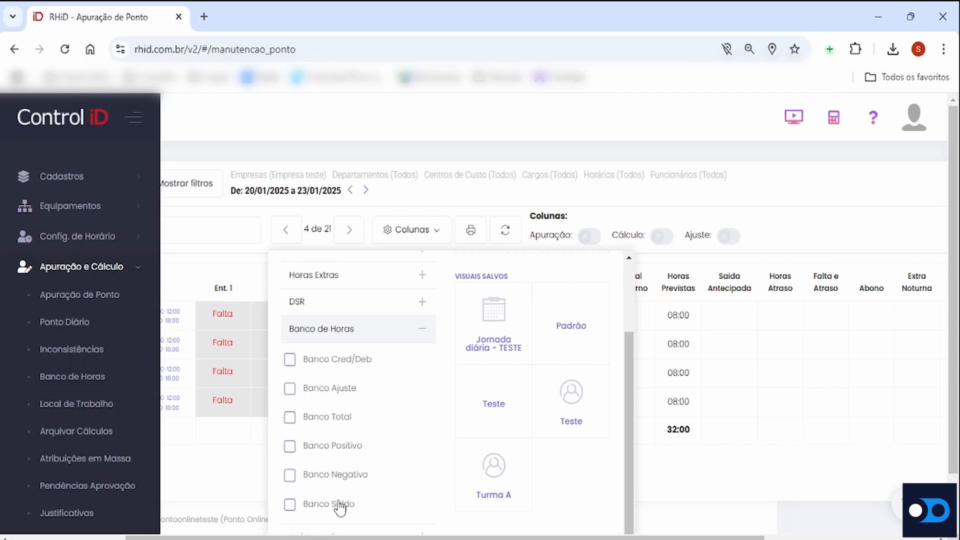
{"action": "left_click", "coordinate": [428, 243]}
{"action": "left_click_drag", "start_coordinate": [611, 537], "coordinate": [781, 537]}
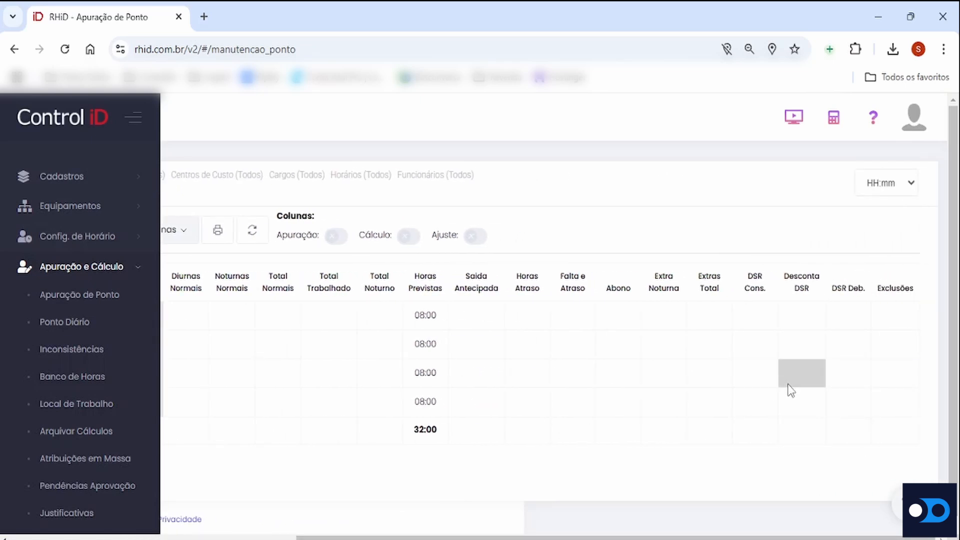
{"action": "left_click_drag", "start_coordinate": [742, 537], "coordinate": [542, 536]}
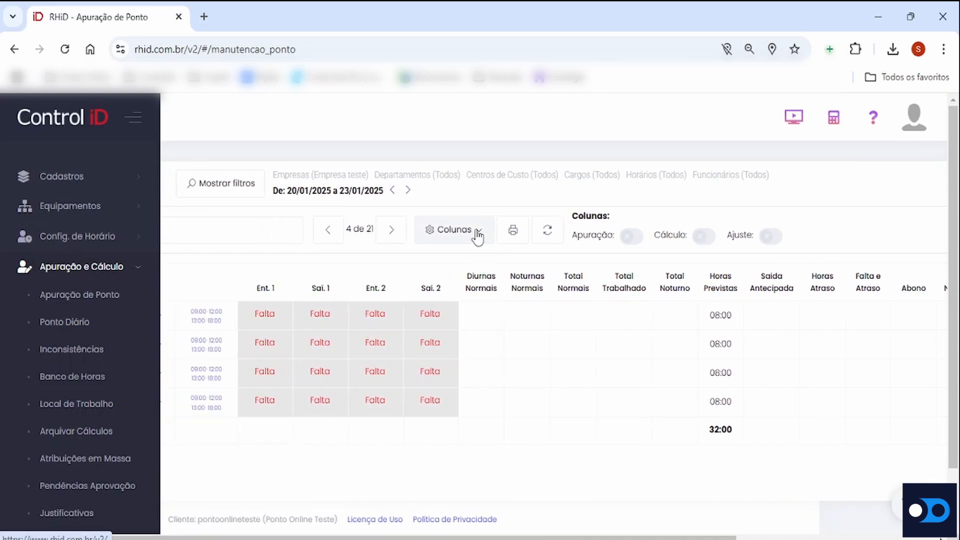
Show the Banco Total, Banco Positivo, Banco Negativo and Banco Saldo columns again and check them in the timesheet
{"action": "left_click", "coordinate": [442, 237]}
{"action": "left_click", "coordinate": [442, 237]}
{"action": "left_click", "coordinate": [441, 237]}
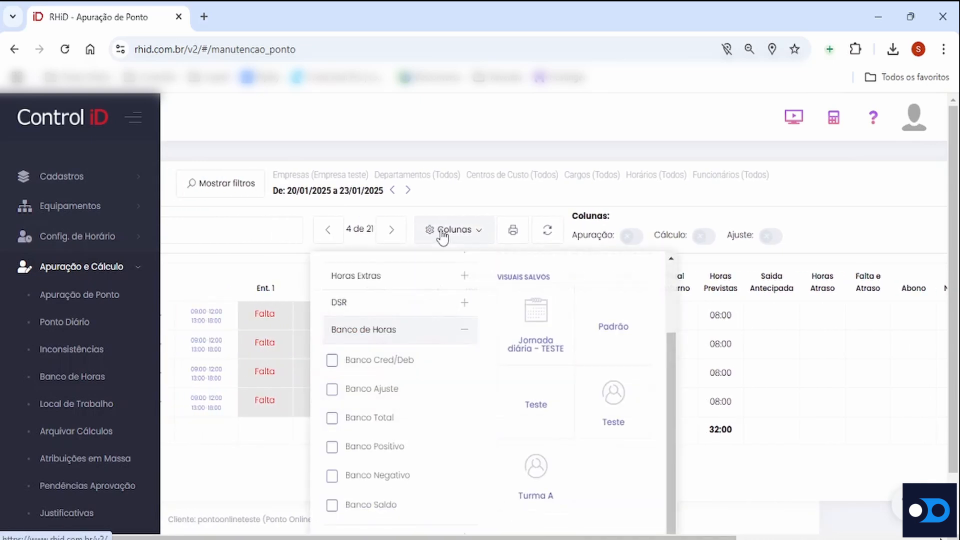
{"action": "left_click", "coordinate": [333, 419]}
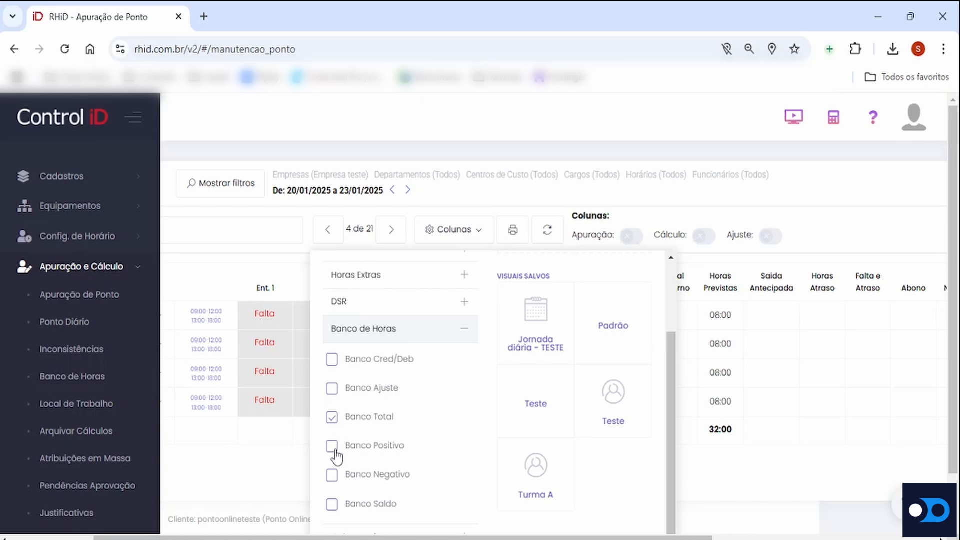
{"action": "left_click", "coordinate": [332, 447]}
{"action": "left_click", "coordinate": [333, 476]}
{"action": "left_click", "coordinate": [332, 505]}
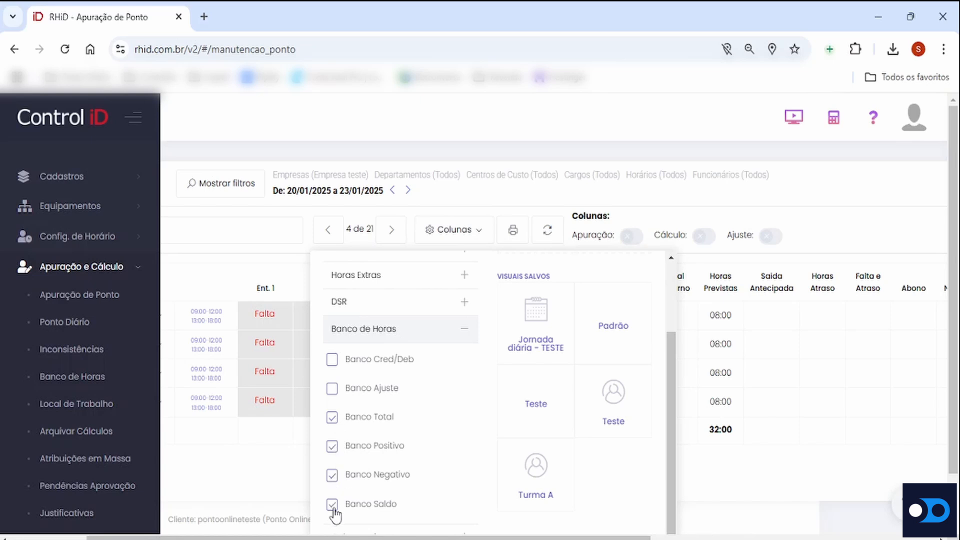
{"action": "left_click", "coordinate": [472, 231]}
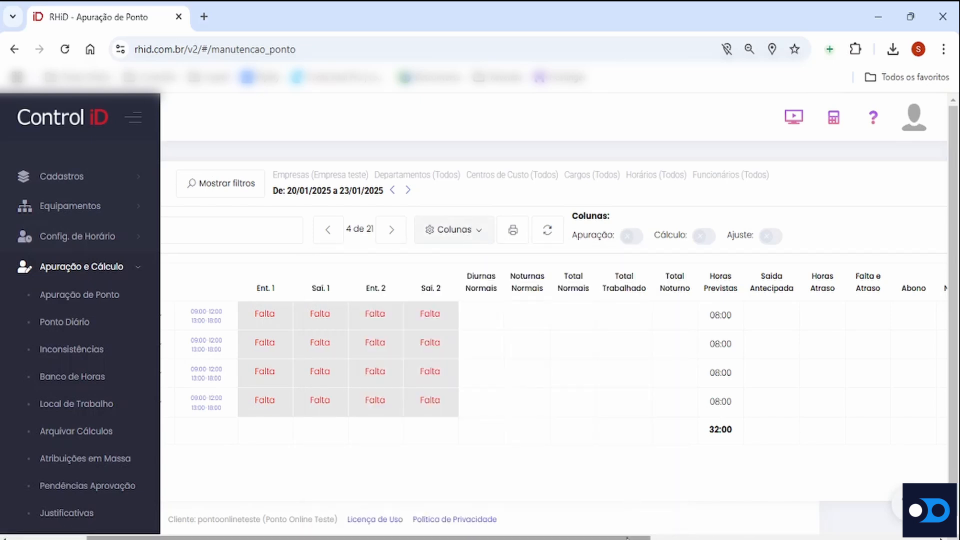
{"action": "left_click_drag", "start_coordinate": [629, 537], "coordinate": [895, 537]}
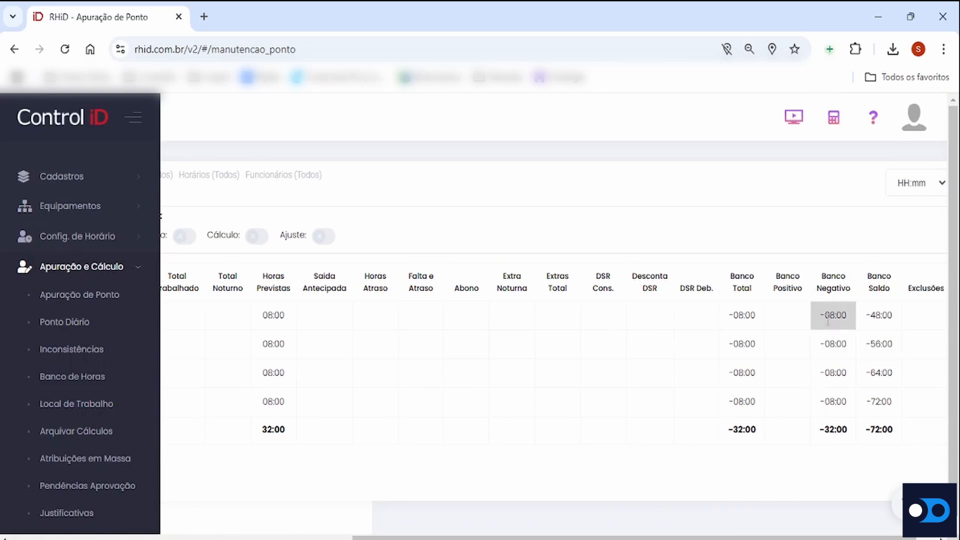
Enter 09:00 as the Ent. 1 marking for 23/01 in place of the Falta entry
{"action": "left_click_drag", "start_coordinate": [744, 537], "coordinate": [526, 522]}
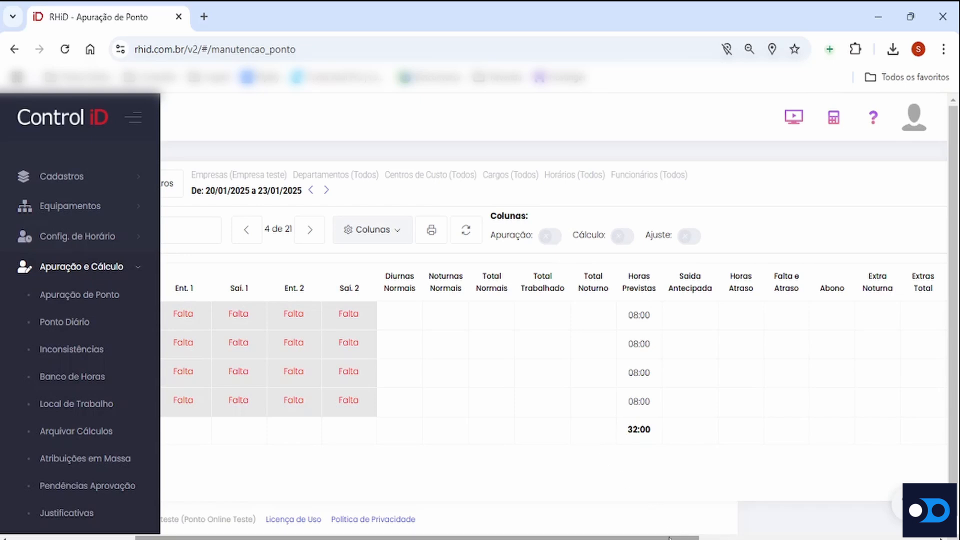
{"action": "left_click_drag", "start_coordinate": [670, 538], "coordinate": [545, 538]}
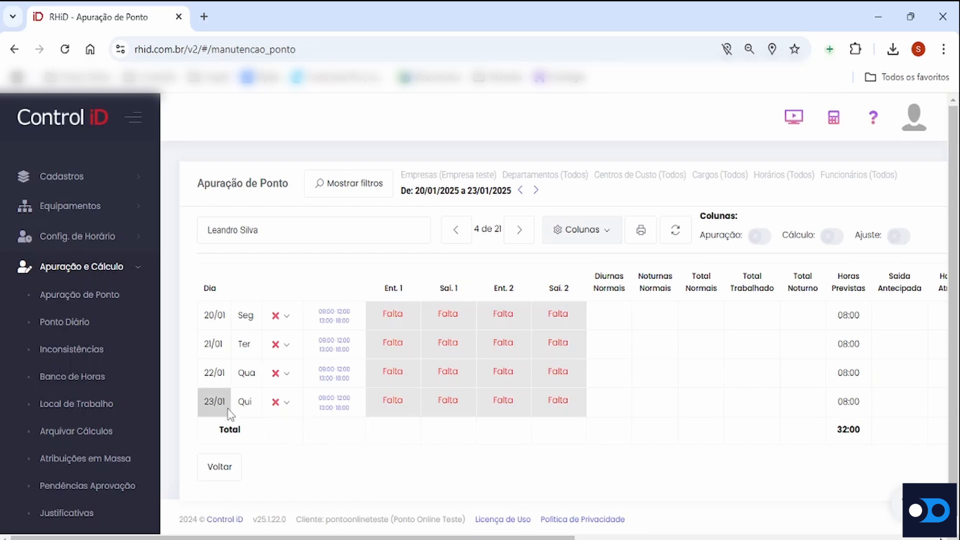
{"action": "double_click", "coordinate": [399, 400]}
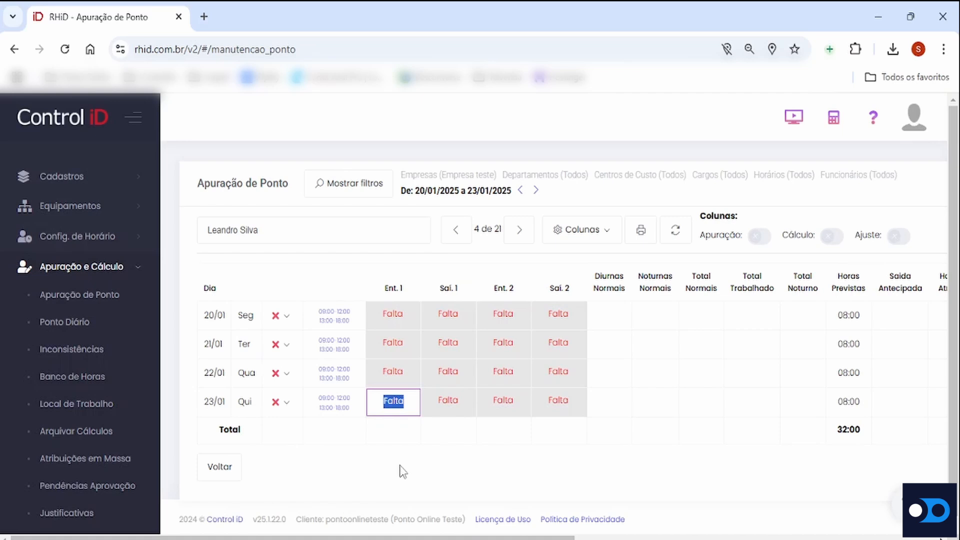
{"action": "type", "text": "09:00"}
{"action": "key", "text": "Return"}
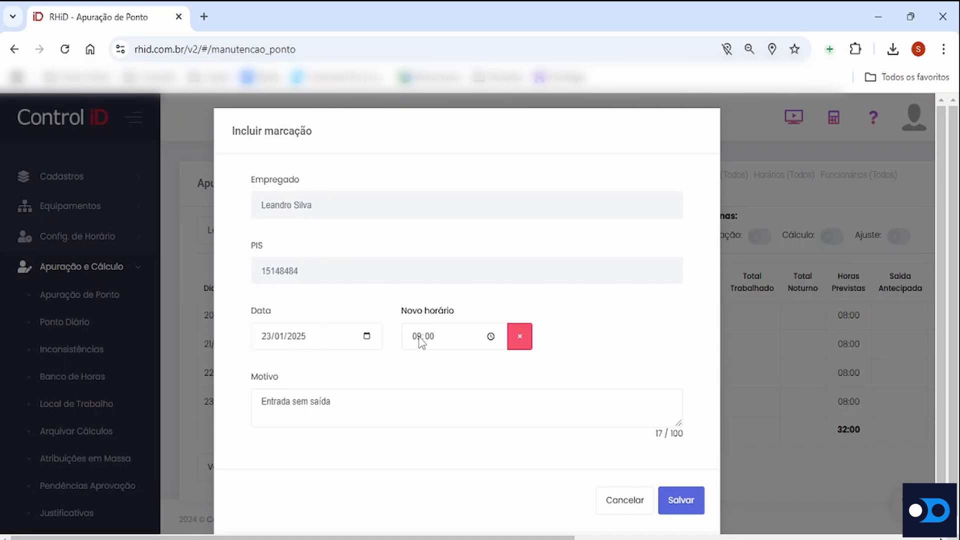
Replace the Motivo of the 09:00 marking with Esquecimento, and save the marking and the timesheet changes
{"action": "left_click", "coordinate": [355, 400]}
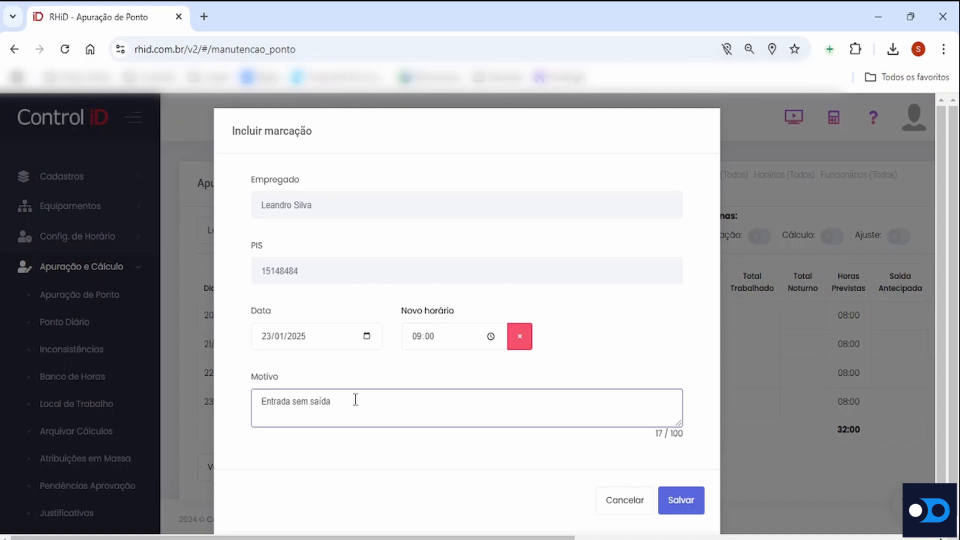
{"action": "key", "text": "BackSpace"}
{"action": "key", "text": "BackSpace"}
{"action": "key", "text": "BackSpace"}
{"action": "key", "text": "BackSpace"}
{"action": "key", "text": "BackSpace"}
{"action": "key", "text": "BackSpace"}
{"action": "key", "text": "BackSpace"}
{"action": "key", "text": "BackSpace"}
{"action": "key", "text": "BackSpace"}
{"action": "key", "text": "BackSpace"}
{"action": "key", "text": "BackSpace"}
{"action": "key", "text": "BackSpace"}
{"action": "key", "text": "BackSpace"}
{"action": "key", "text": "BackSpace"}
{"action": "key", "text": "BackSpace"}
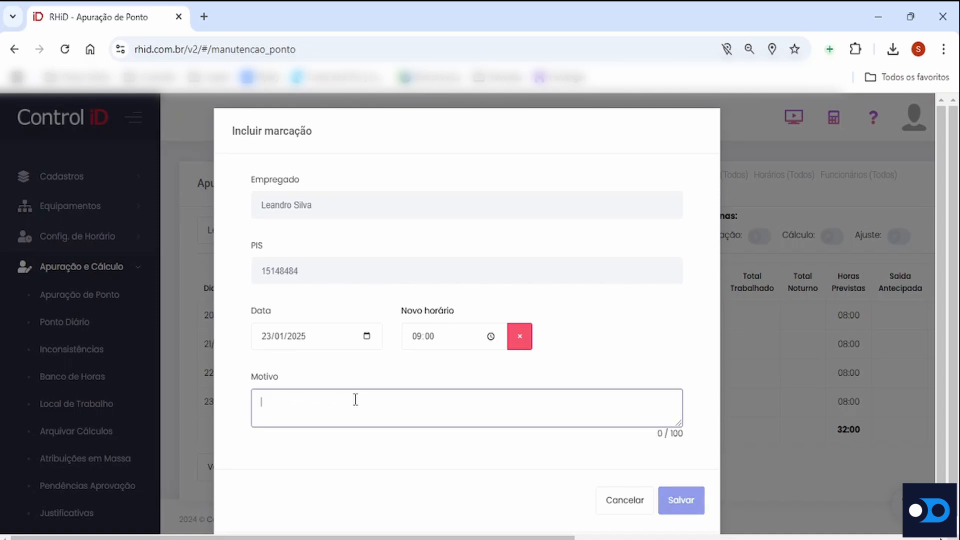
{"action": "type", "text": "Esque"}
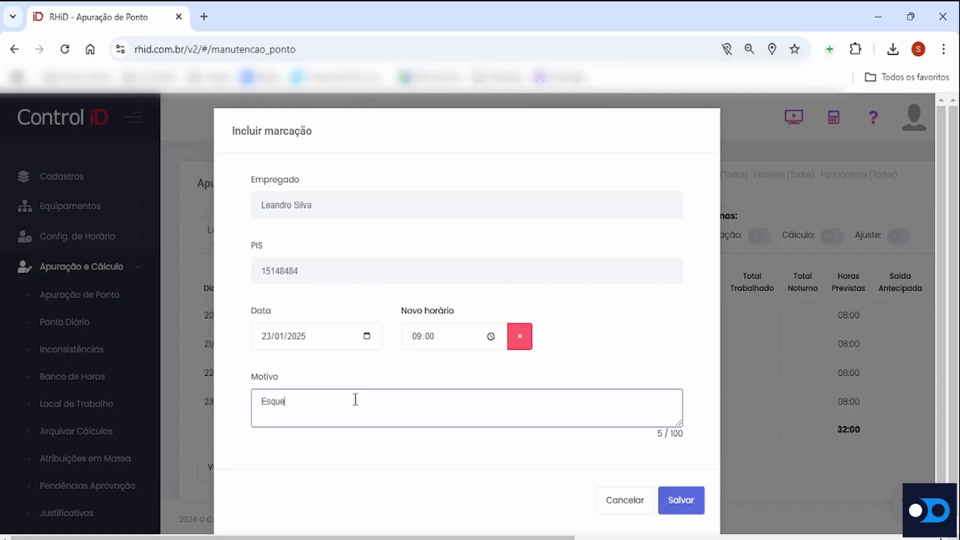
{"action": "type", "text": "cimento"}
{"action": "left_click", "coordinate": [677, 502]}
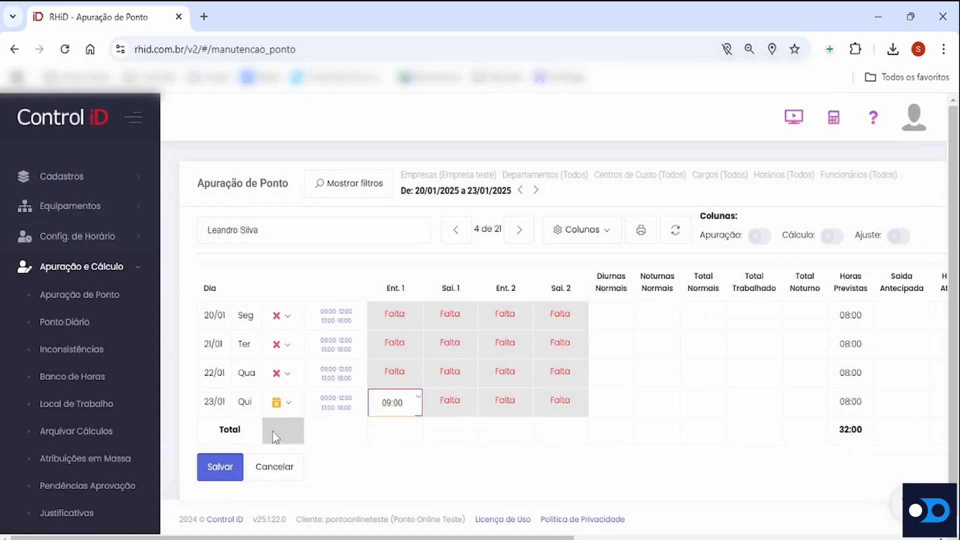
{"action": "left_click", "coordinate": [242, 467]}
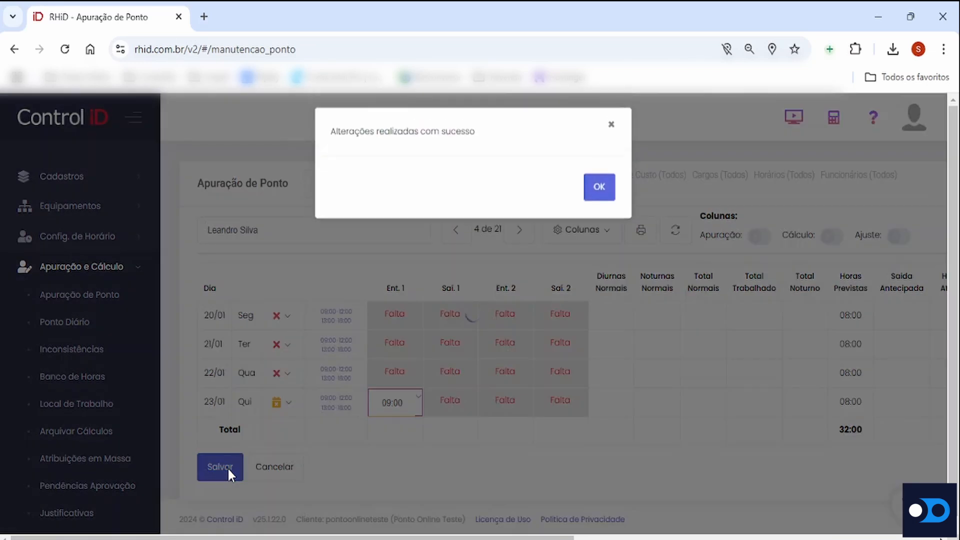
{"action": "left_click", "coordinate": [599, 188]}
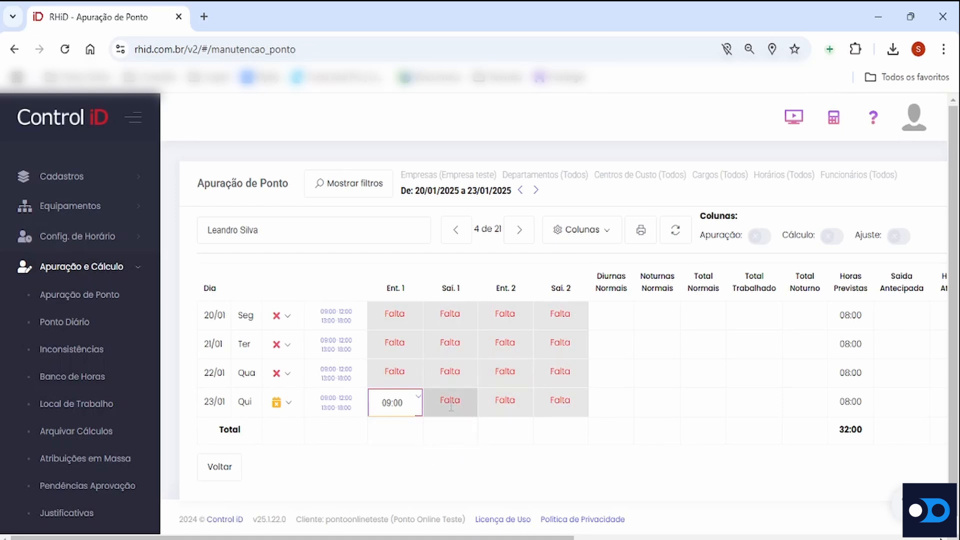
Enter 09:30 as the Saí. 1 marking for 23/01 and save it with the motive Esquecimento
{"action": "left_click", "coordinate": [451, 408]}
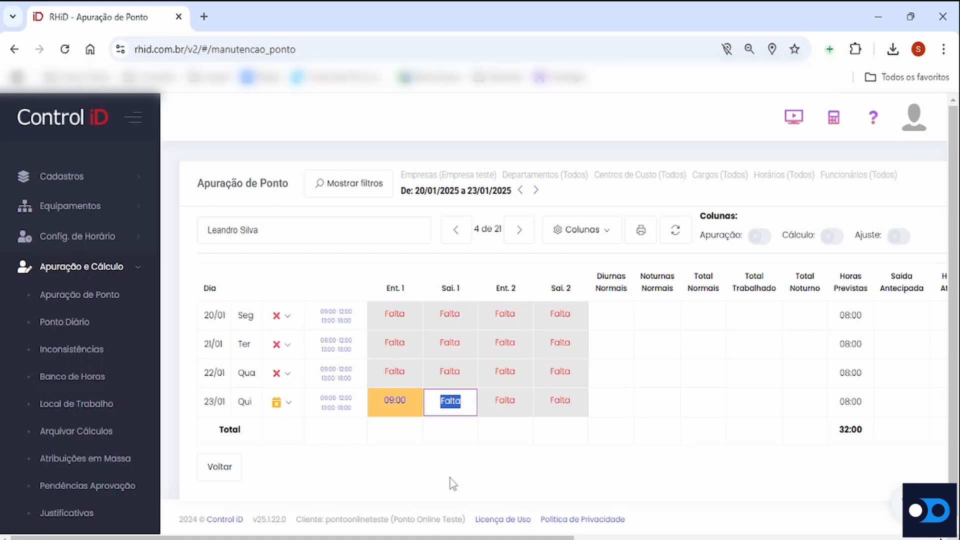
{"action": "type", "text": "09:30"}
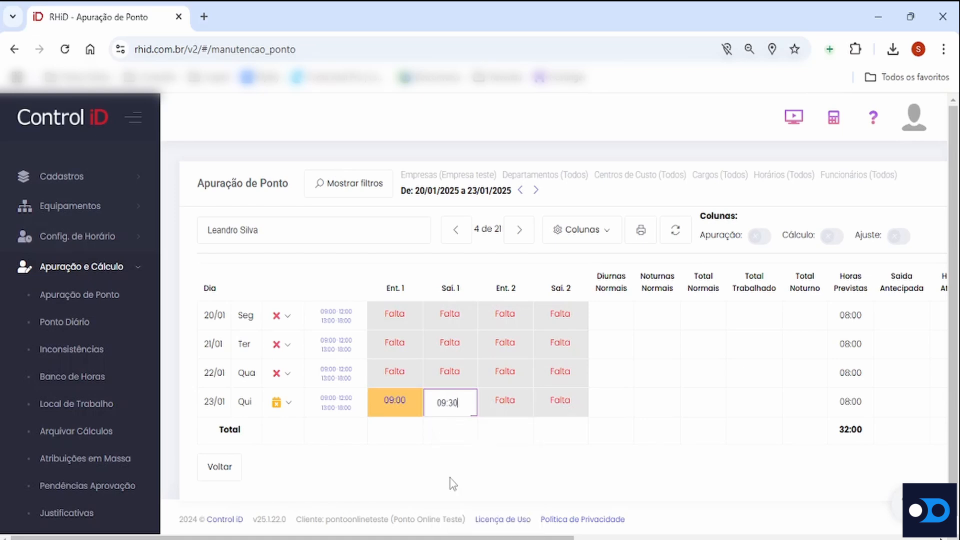
{"action": "key", "text": "Return"}
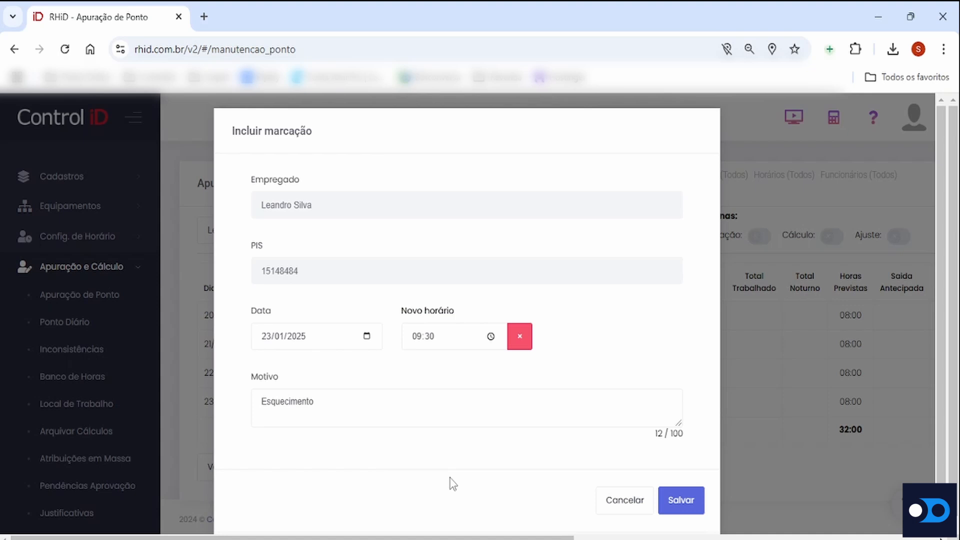
{"action": "left_click", "coordinate": [681, 500]}
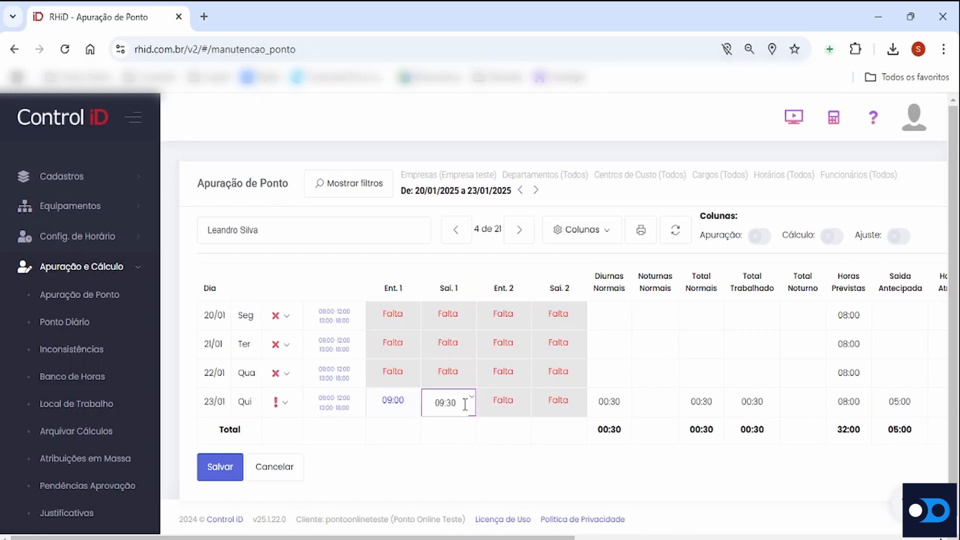
Disregard the 09:30 Saí. 1 marking on 23/01
{"action": "left_click", "coordinate": [406, 404]}
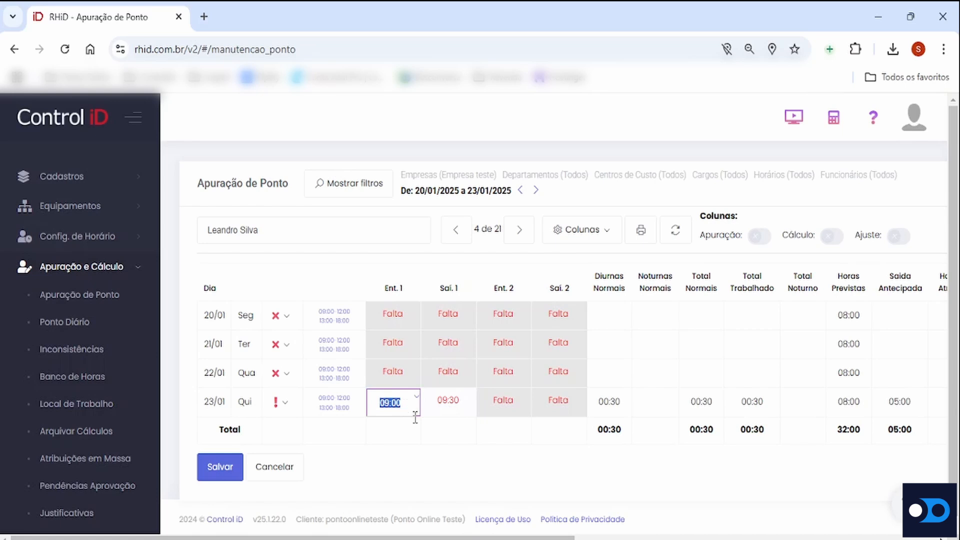
{"action": "left_click", "coordinate": [443, 412]}
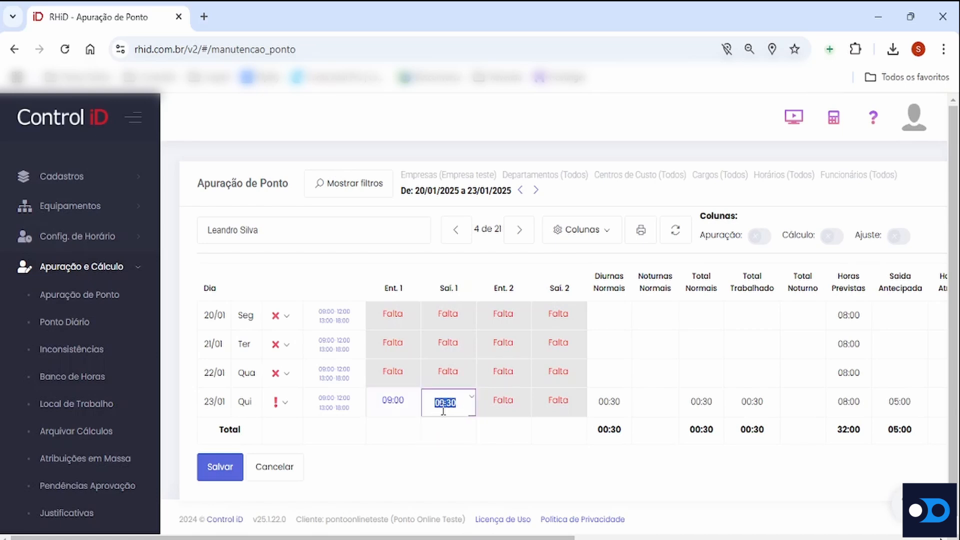
{"action": "left_click", "coordinate": [472, 401]}
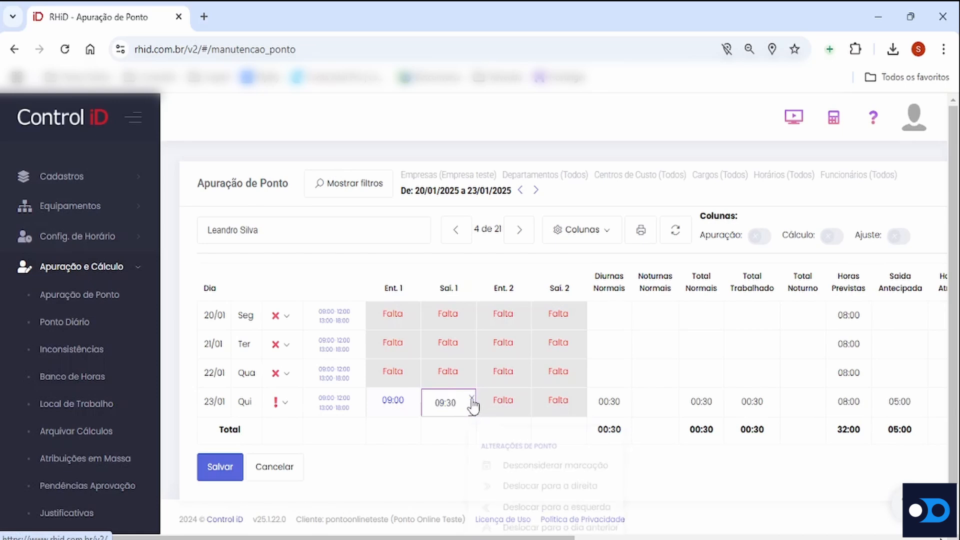
{"action": "scroll", "coordinate": [664, 398], "scroll_direction": "down", "scroll_amount": 1}
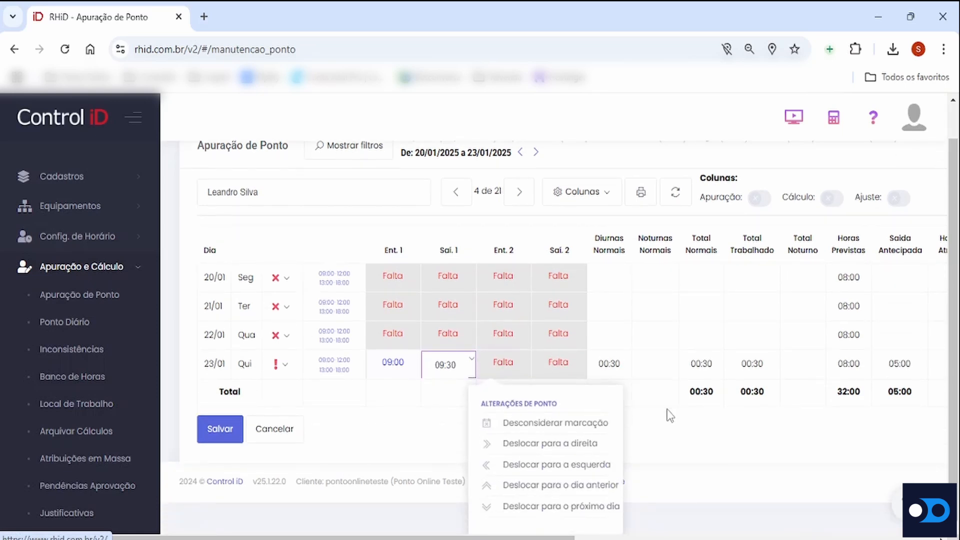
{"action": "left_click", "coordinate": [527, 424]}
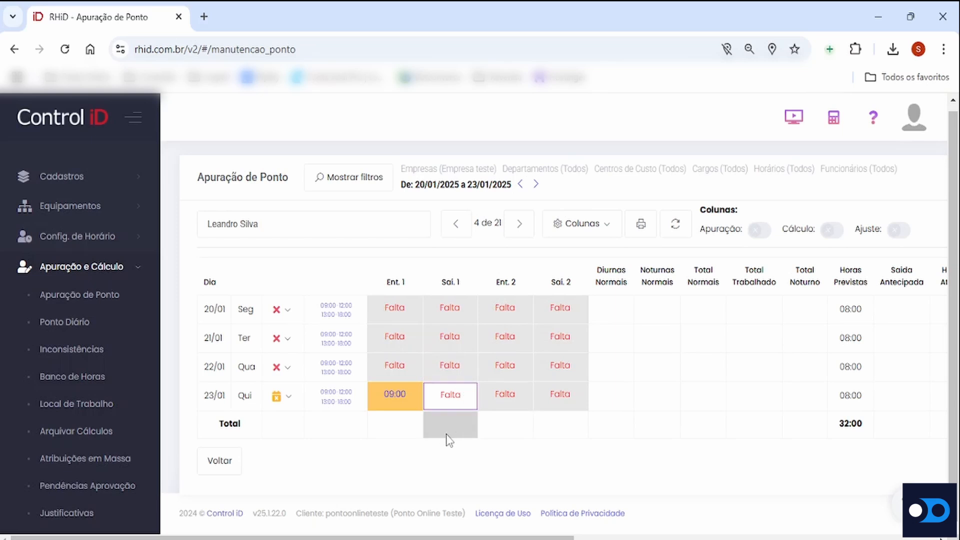
Disregard the 09:00 Ent. 1 marking on 23/01
{"action": "left_click", "coordinate": [406, 393]}
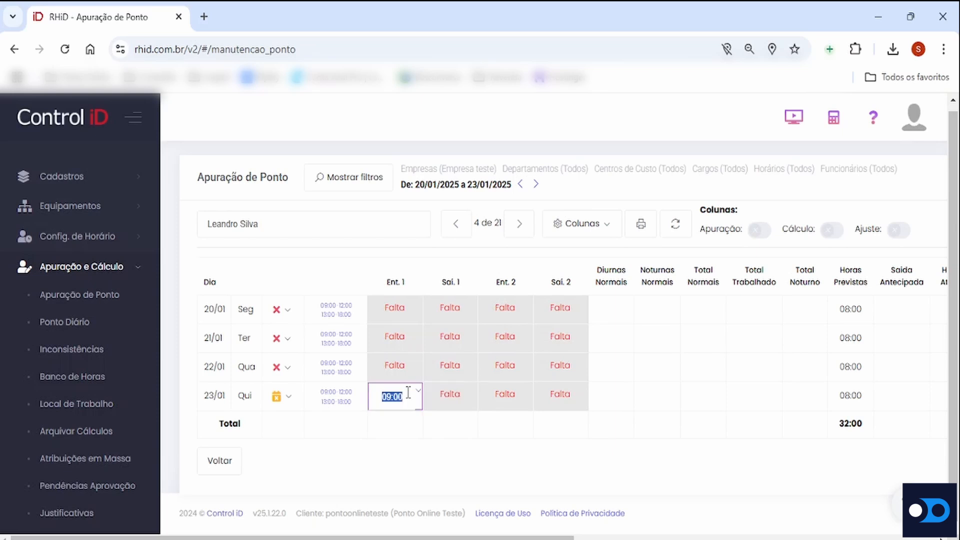
{"action": "left_click", "coordinate": [418, 395]}
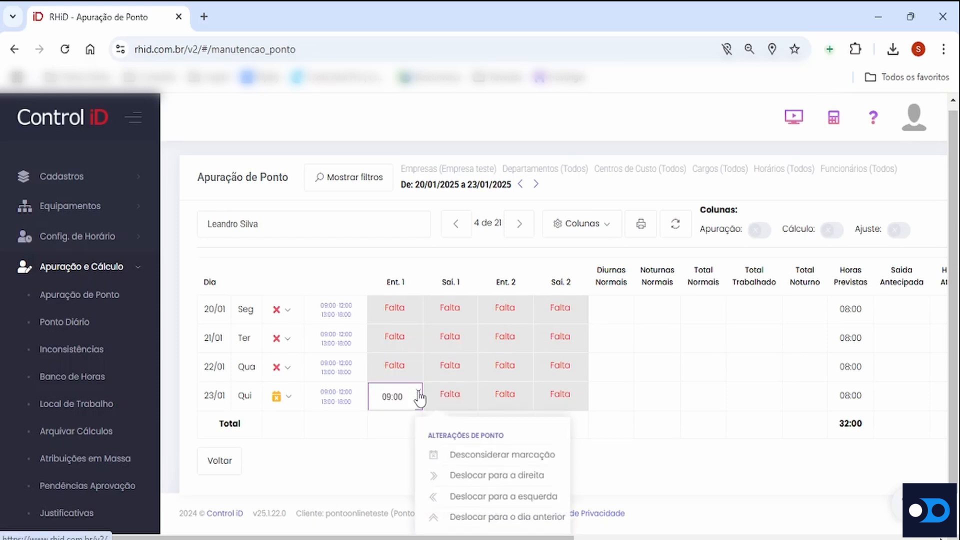
{"action": "left_click", "coordinate": [498, 454]}
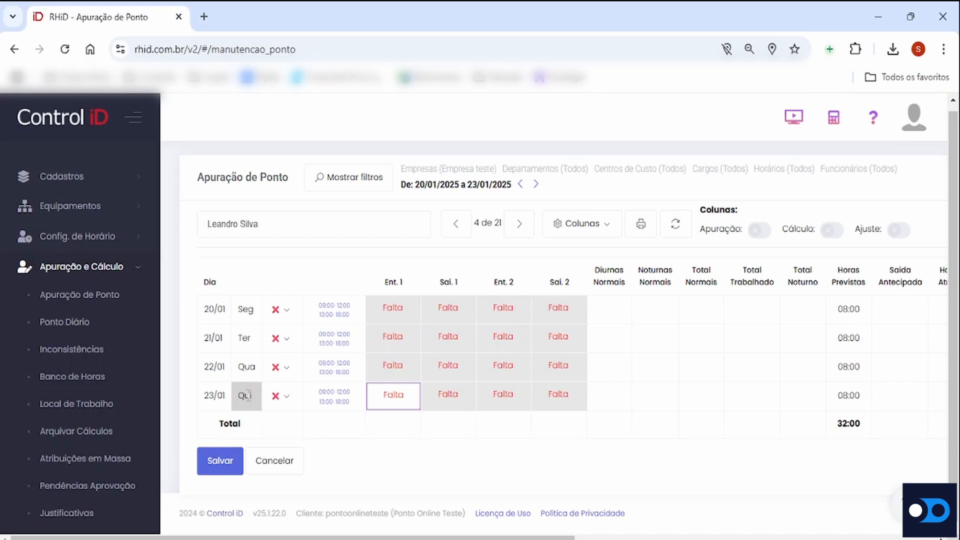
Enable Folga for 23/01 and disable it again
{"action": "left_click", "coordinate": [287, 397]}
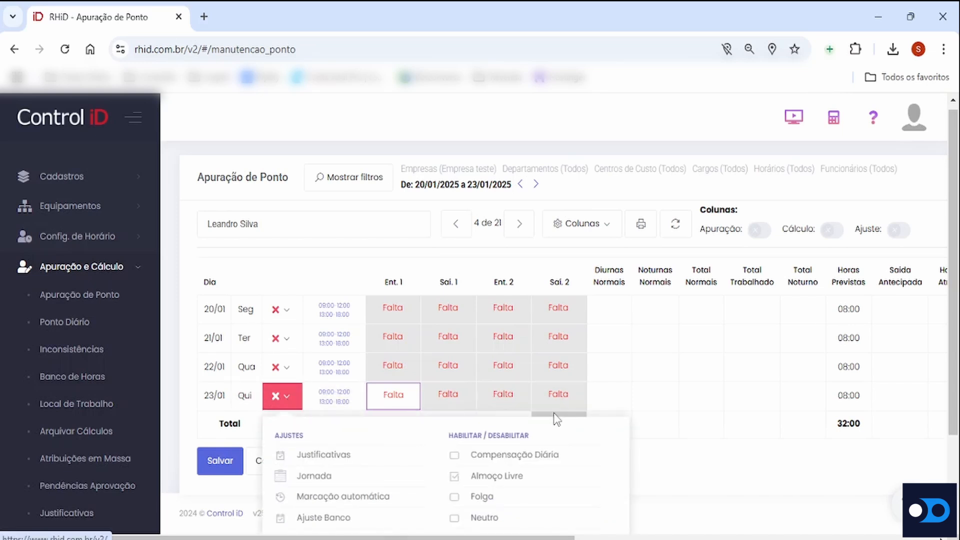
{"action": "scroll", "coordinate": [555, 418], "scroll_direction": "down", "scroll_amount": 2}
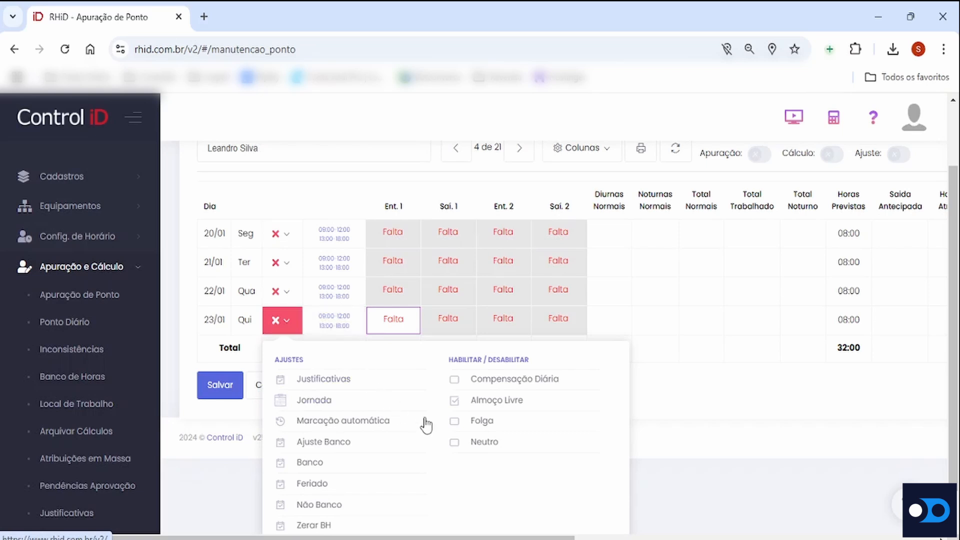
{"action": "left_click", "coordinate": [454, 421]}
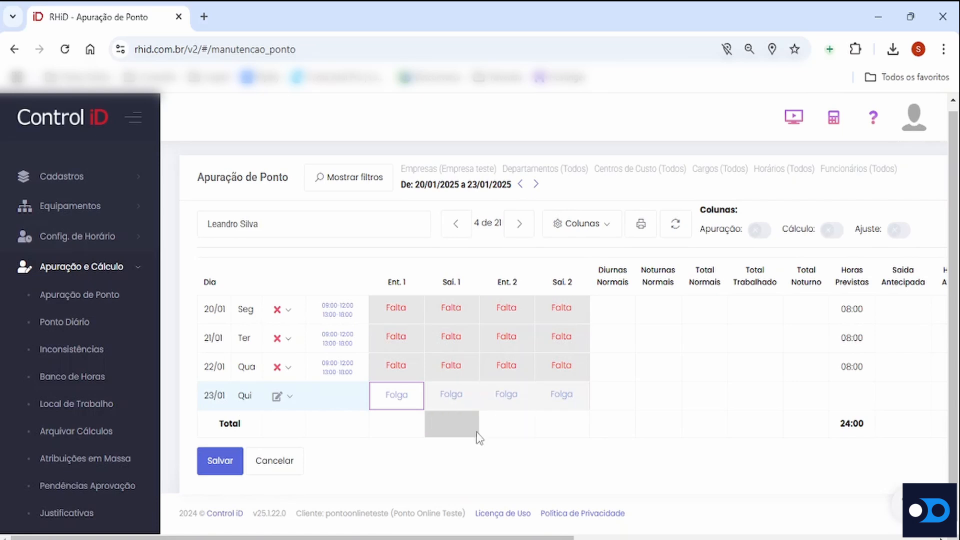
{"action": "left_click", "coordinate": [295, 399]}
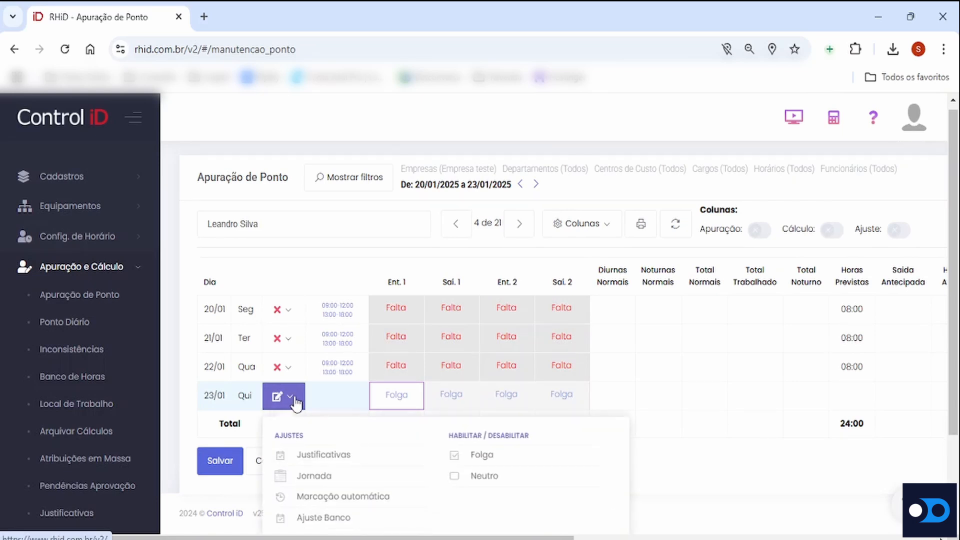
{"action": "left_click", "coordinate": [453, 455]}
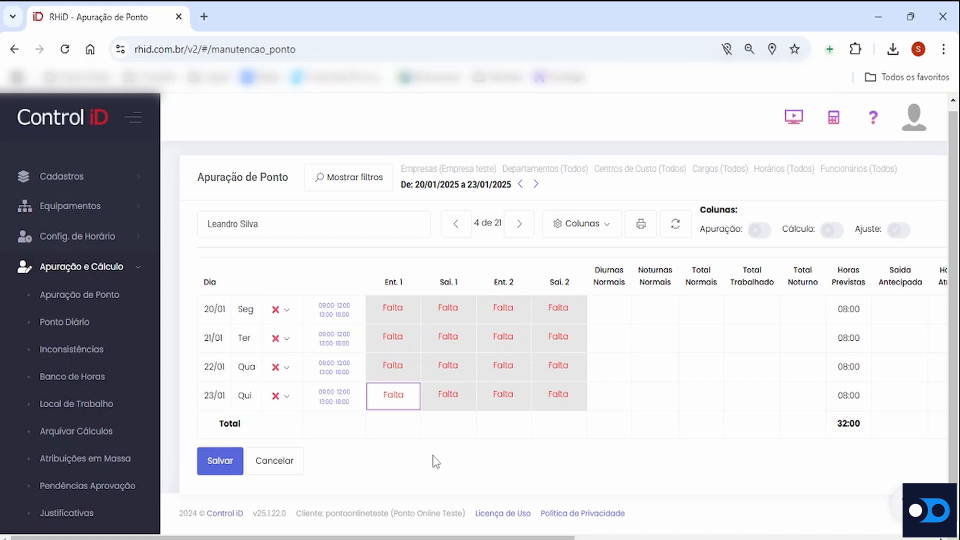
Start a new justification for 23/01 and set its type to Atestado Médico
{"action": "left_click", "coordinate": [288, 401]}
{"action": "scroll", "coordinate": [392, 435], "scroll_direction": "down", "scroll_amount": 2}
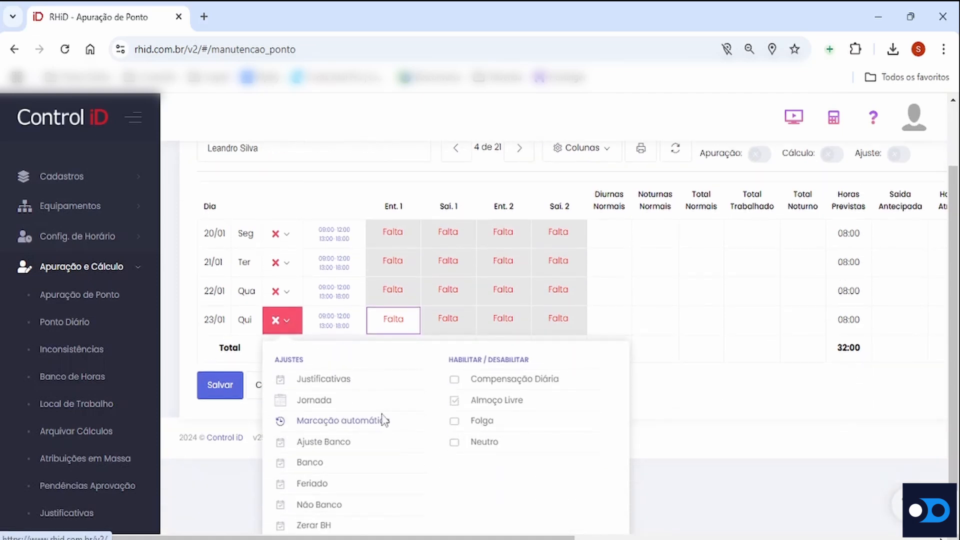
{"action": "left_click", "coordinate": [334, 381]}
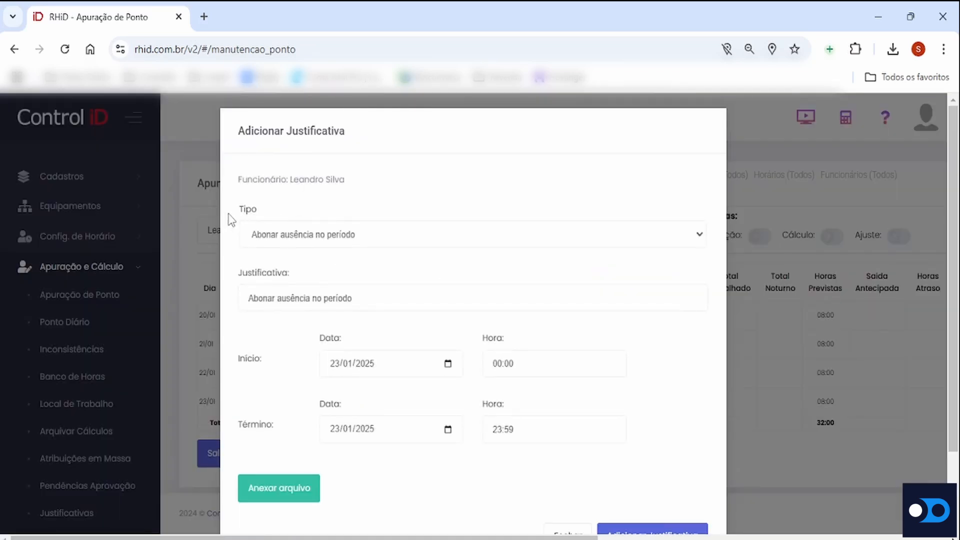
{"action": "double_click", "coordinate": [244, 209]}
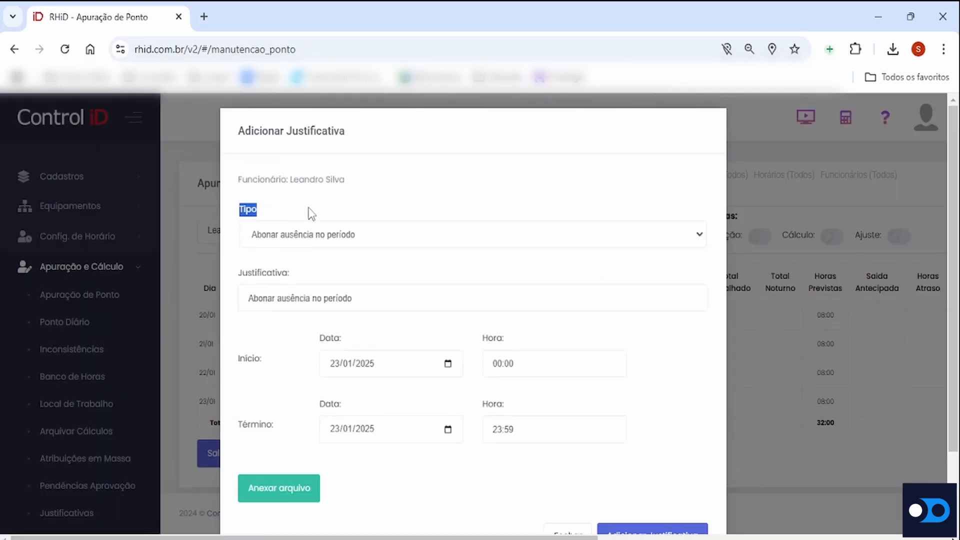
{"action": "left_click", "coordinate": [692, 245]}
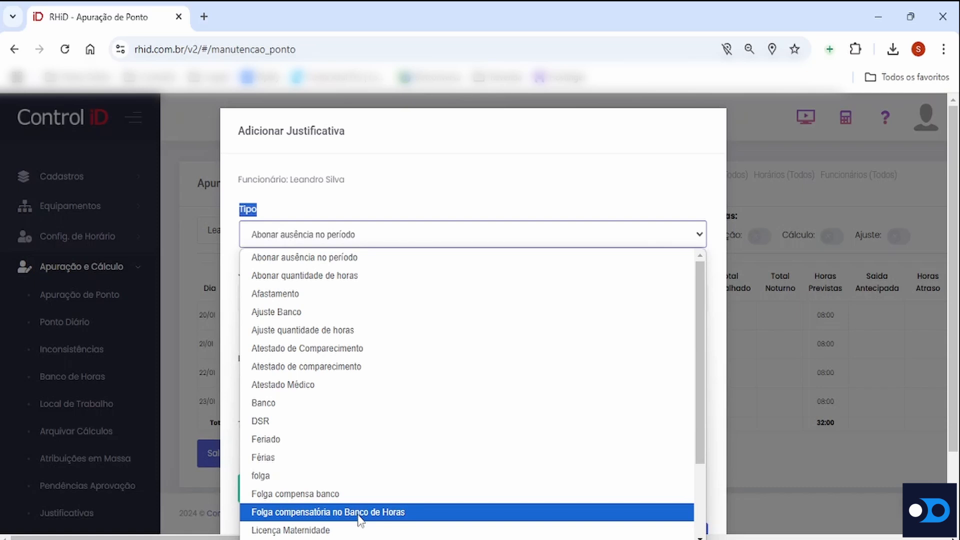
{"action": "left_click", "coordinate": [371, 385]}
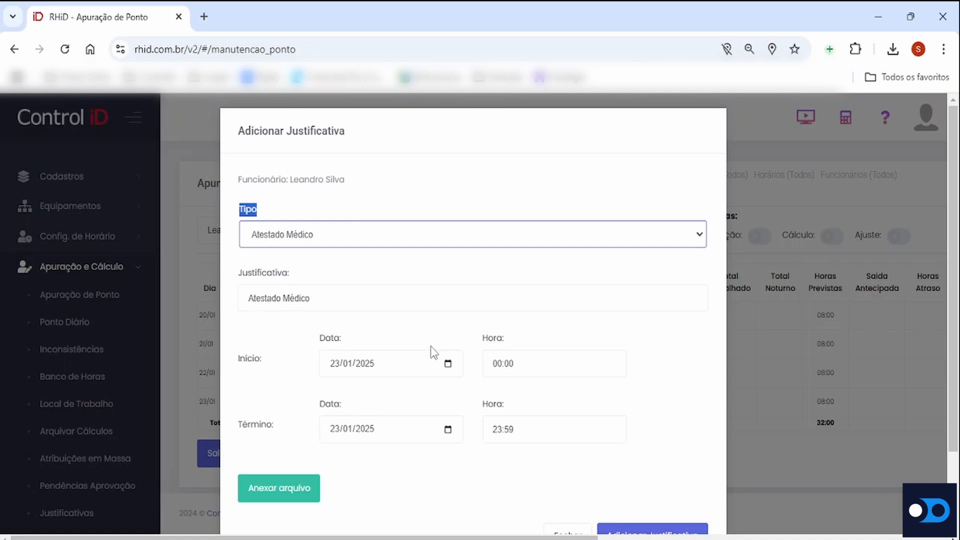
{"action": "left_click", "coordinate": [442, 315]}
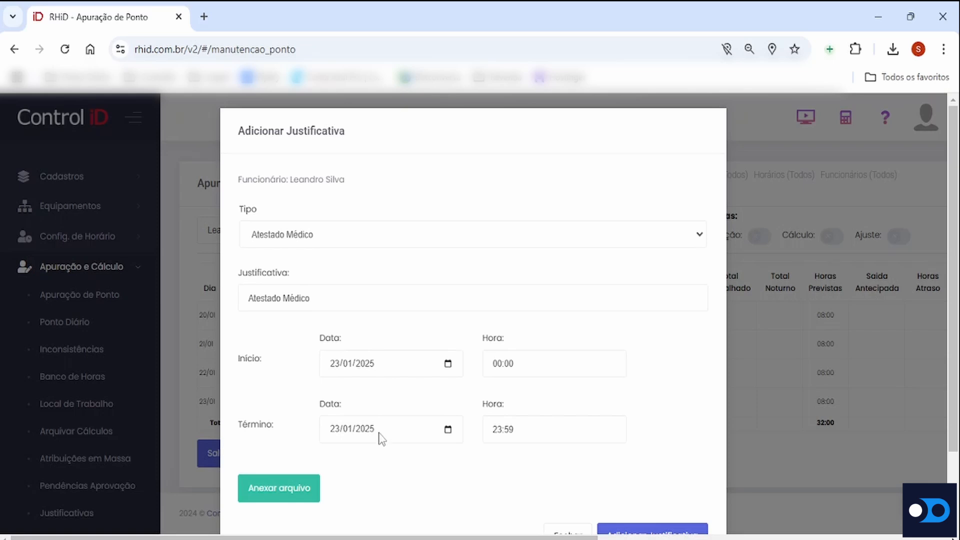
Try 24/01/2025 and 25/01/2025 as the justification's end date and return it to 23/01/2025
{"action": "left_click", "coordinate": [448, 428]}
{"action": "left_click", "coordinate": [426, 342]}
{"action": "left_click", "coordinate": [448, 430]}
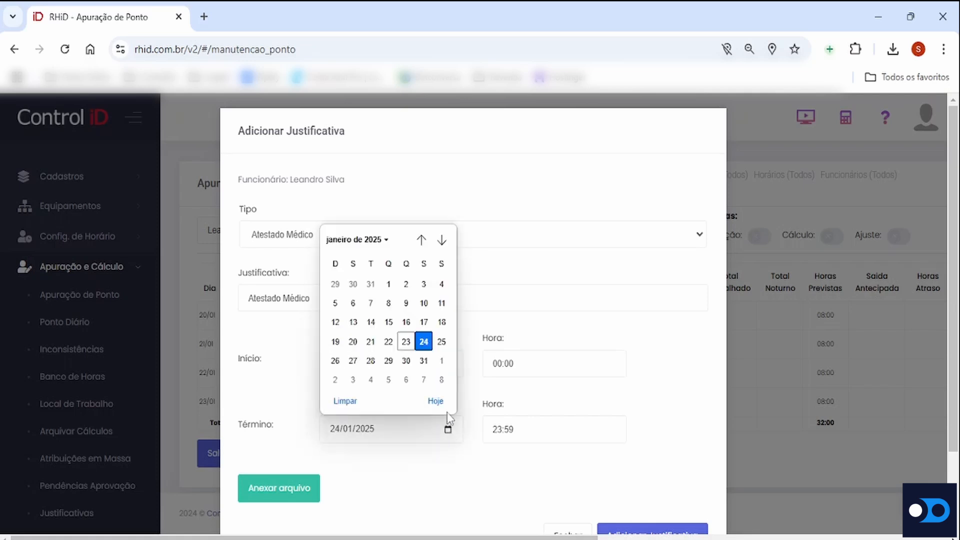
{"action": "left_click", "coordinate": [441, 341]}
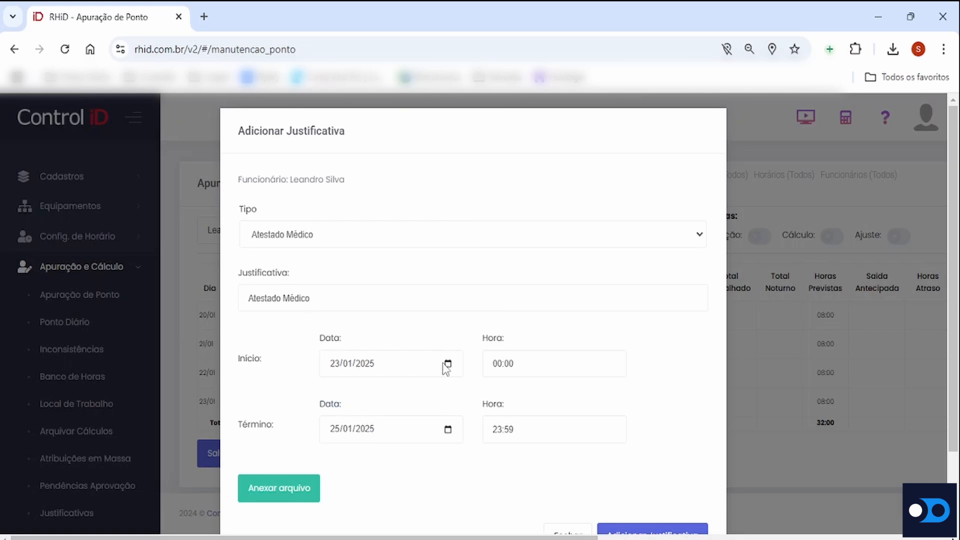
{"action": "left_click", "coordinate": [448, 430]}
{"action": "left_click", "coordinate": [407, 341]}
{"action": "scroll", "coordinate": [500, 400], "scroll_direction": "down", "scroll_amount": 1}
{"action": "scroll", "coordinate": [501, 402], "scroll_direction": "down", "scroll_amount": 1}
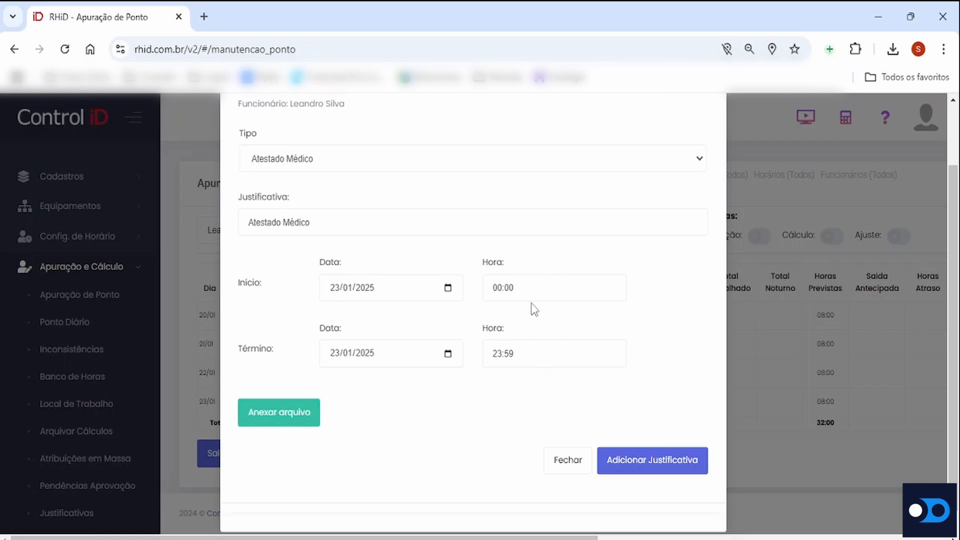
Set the justification's start time to 09:00 and its end time to 18:00
{"action": "left_click_drag", "start_coordinate": [530, 292], "coordinate": [488, 287]}
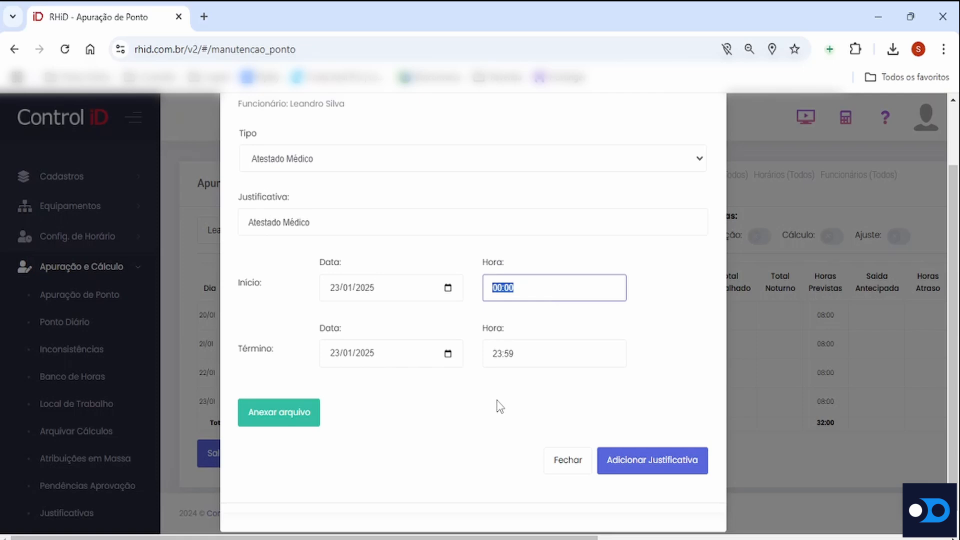
{"action": "type", "text": "09:00"}
{"action": "left_click", "coordinate": [529, 357]}
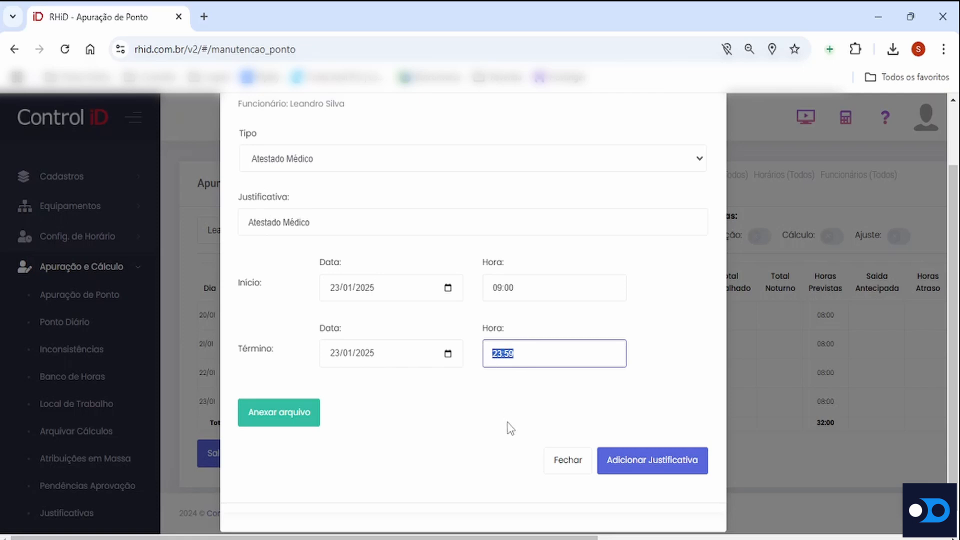
{"action": "type", "text": "1800"}
{"action": "key", "text": "BackSpace"}
{"action": "key", "text": "BackSpace"}
{"action": "key", "text": "BackSpace"}
{"action": "type", "text": "200"}
{"action": "key", "text": "BackSpace"}
{"action": "key", "text": "BackSpace"}
{"action": "key", "text": "BackSpace"}
{"action": "type", "text": "800"}
Show the file selection for an attachment, cancel it, and add the Atestado Médico justification
{"action": "left_click", "coordinate": [289, 415]}
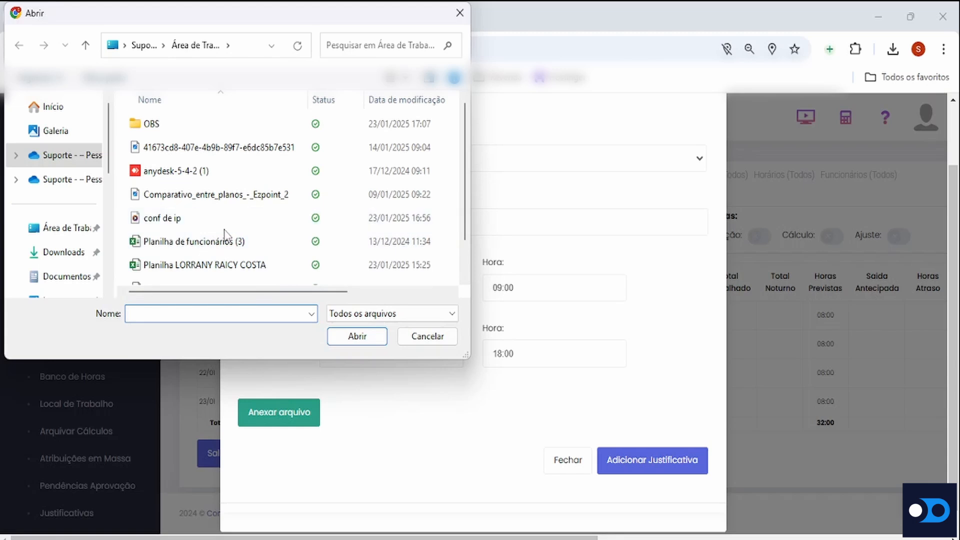
{"action": "left_click", "coordinate": [412, 342]}
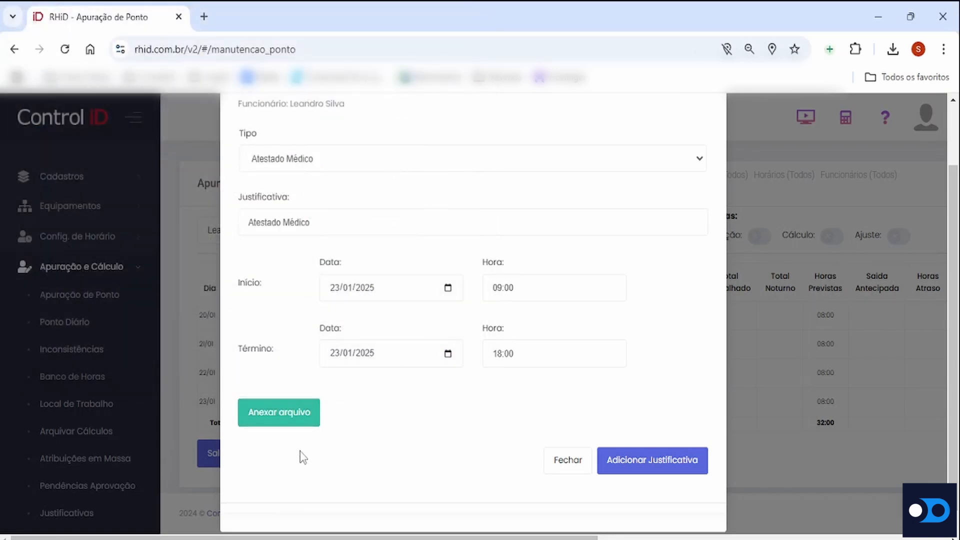
{"action": "left_click", "coordinate": [643, 459]}
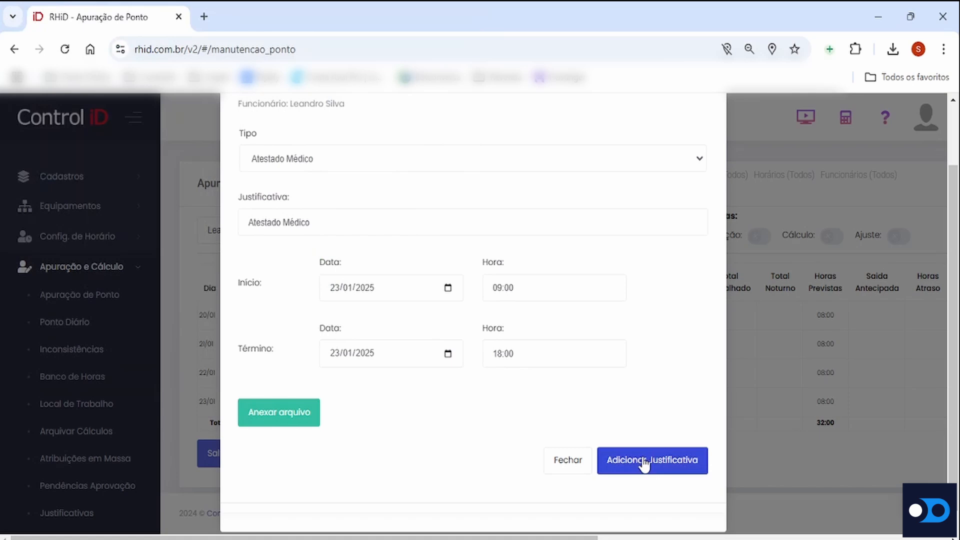
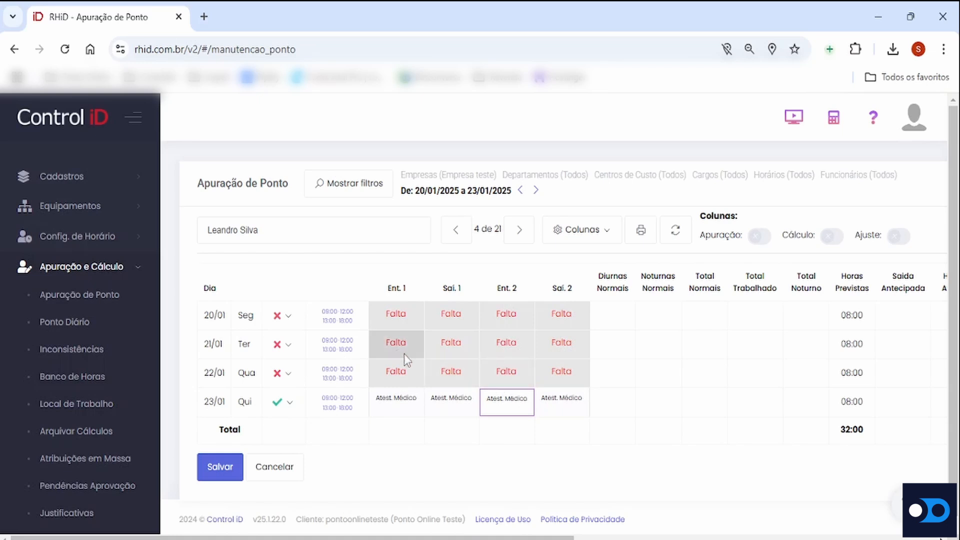
Delete the Atestado Médico justification recorded for 23/01 and close the justification form
{"action": "left_click", "coordinate": [283, 402]}
{"action": "scroll", "coordinate": [414, 424], "scroll_direction": "down", "scroll_amount": 2}
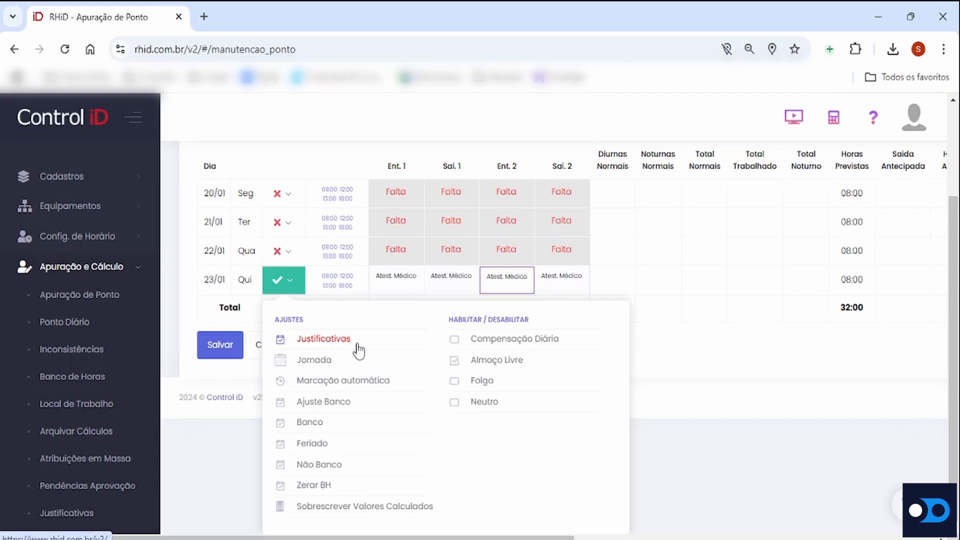
{"action": "left_click", "coordinate": [343, 340]}
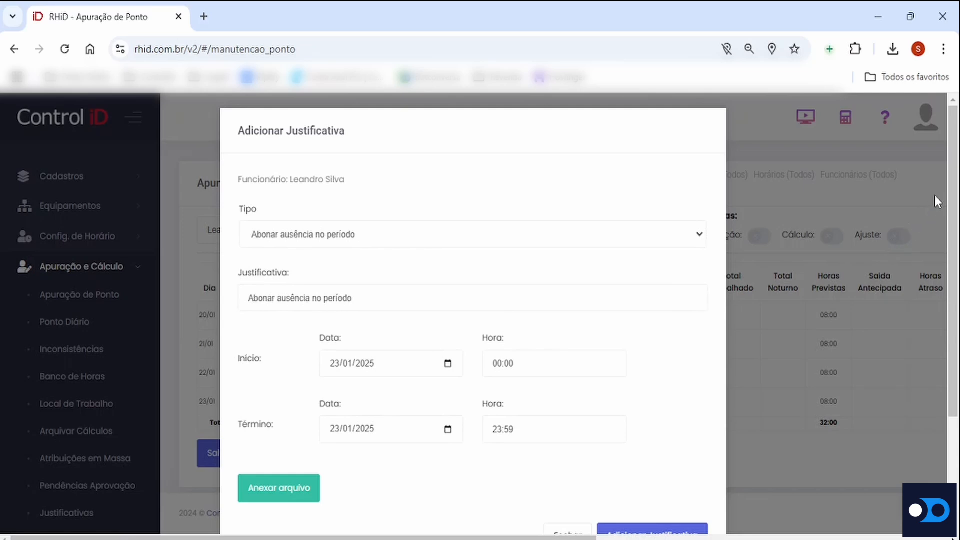
{"action": "scroll", "coordinate": [935, 200], "scroll_direction": "down", "scroll_amount": 3}
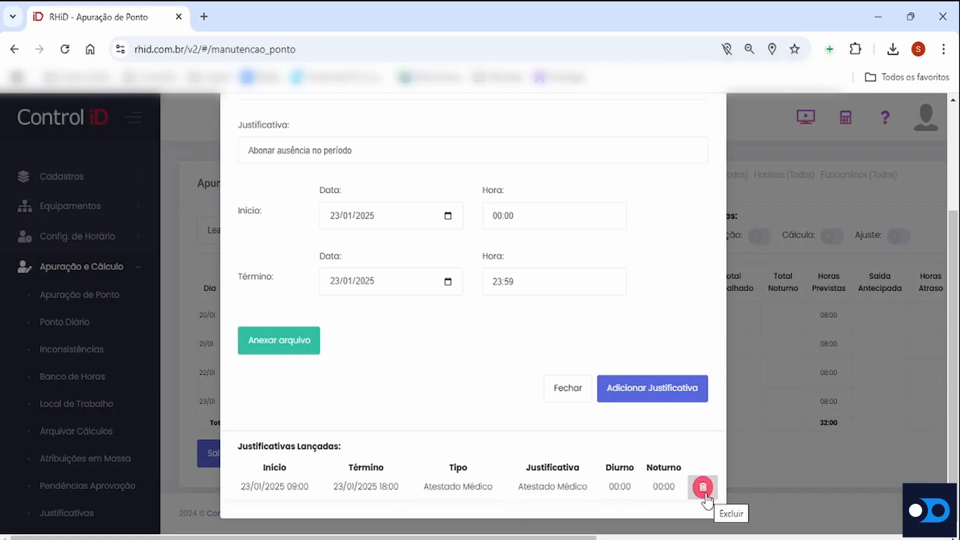
{"action": "left_click", "coordinate": [704, 494]}
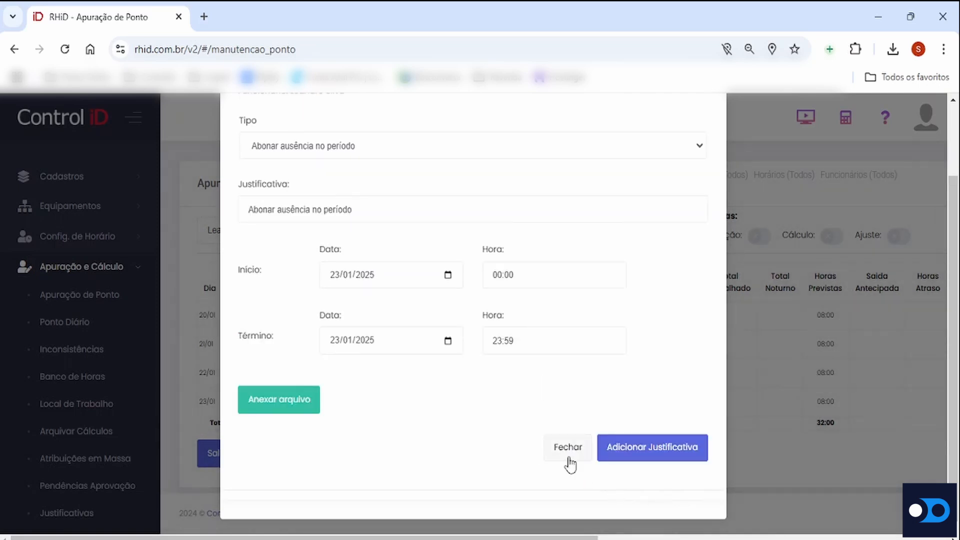
{"action": "left_click", "coordinate": [567, 455]}
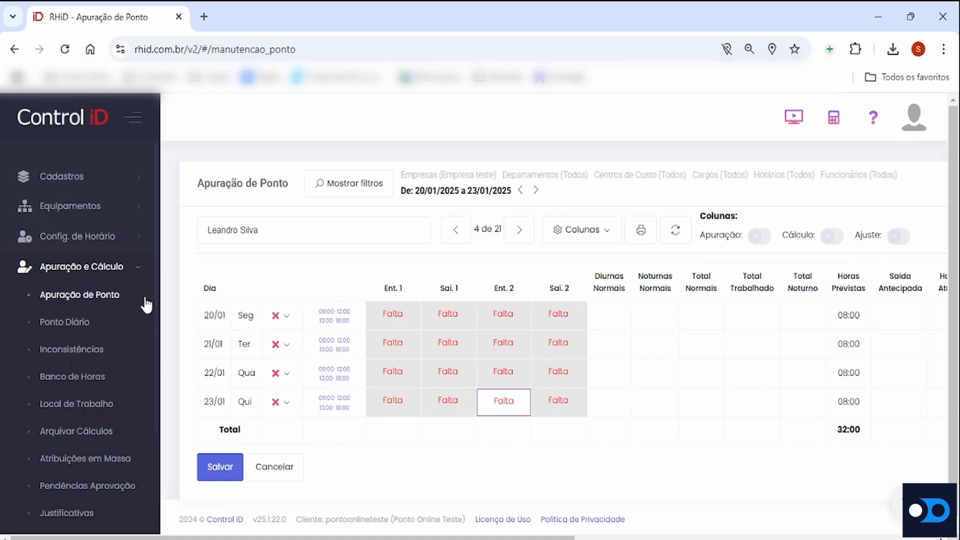
Open the Cartão de Ponto report and select Teste as the company
{"action": "left_click", "coordinate": [118, 273]}
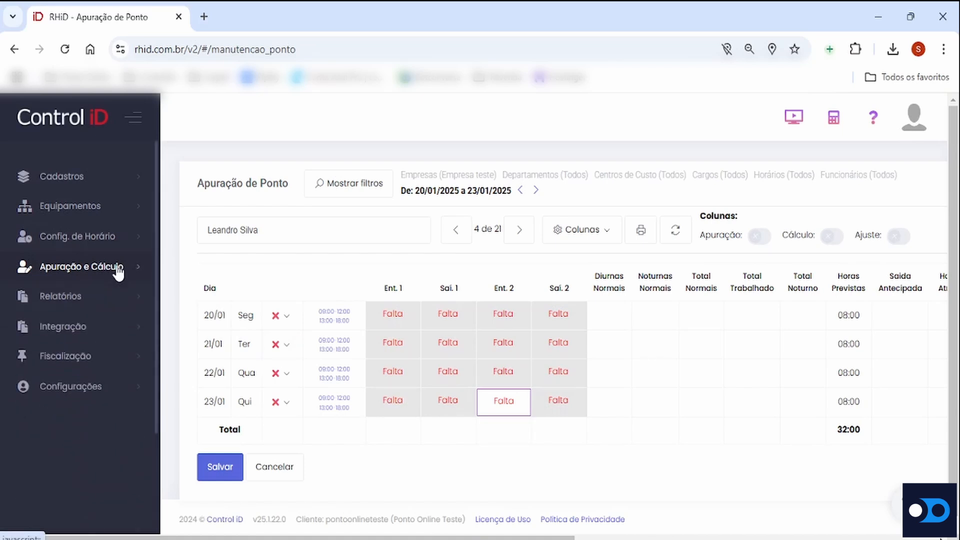
{"action": "left_click", "coordinate": [75, 298]}
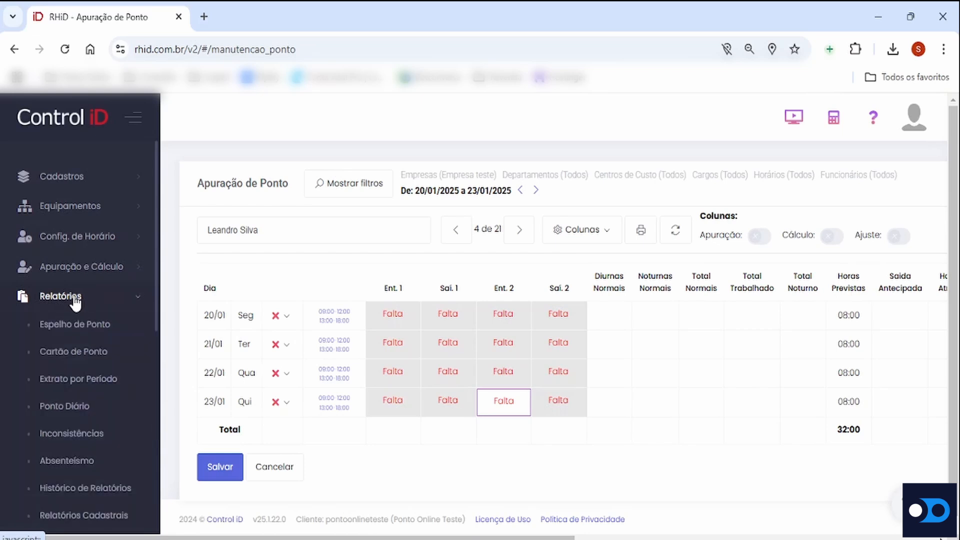
{"action": "left_click", "coordinate": [65, 353]}
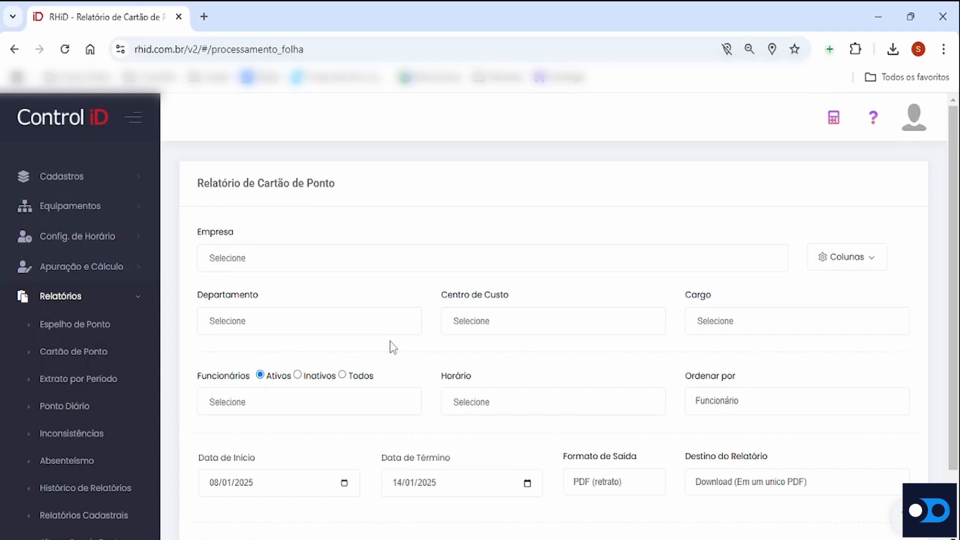
{"action": "left_click", "coordinate": [246, 258]}
{"action": "left_click", "coordinate": [248, 293]}
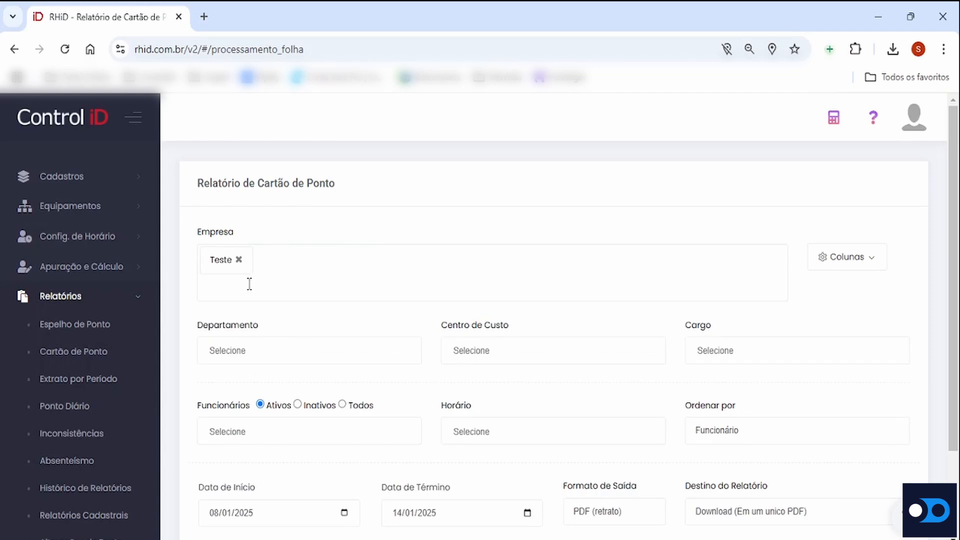
Check the employee list without choosing anyone and set the report period from 01/01/2025 to 23/01/2025
{"action": "scroll", "coordinate": [395, 328], "scroll_direction": "down", "scroll_amount": 2}
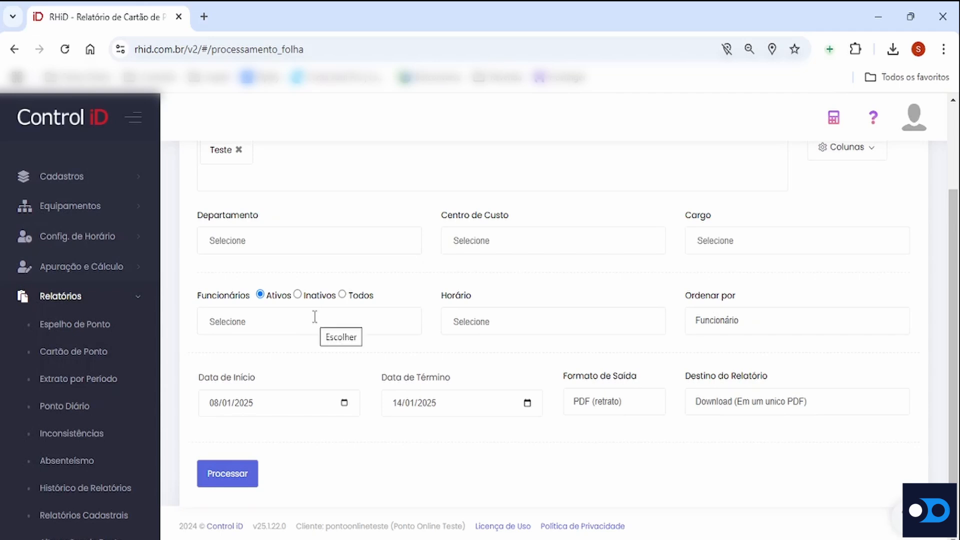
{"action": "left_click", "coordinate": [231, 320]}
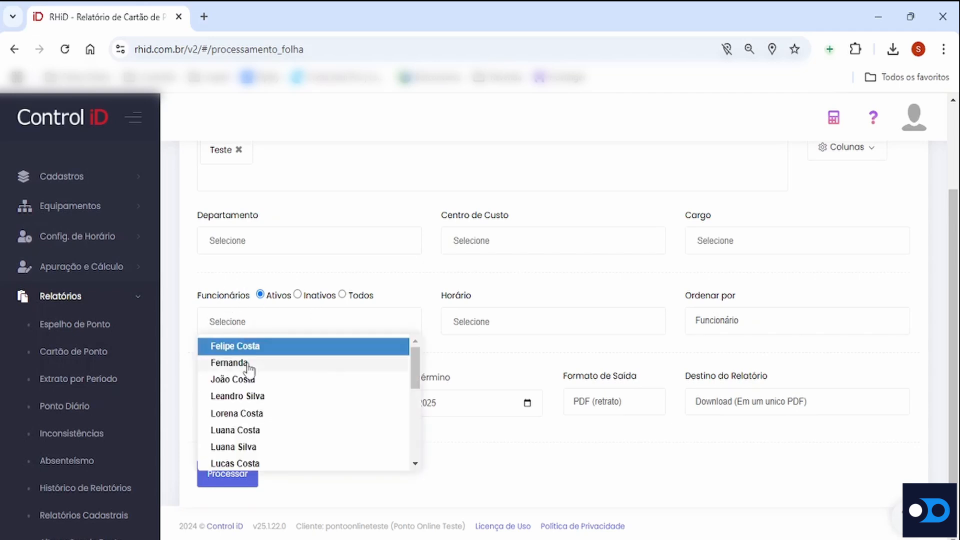
{"action": "left_click", "coordinate": [184, 339]}
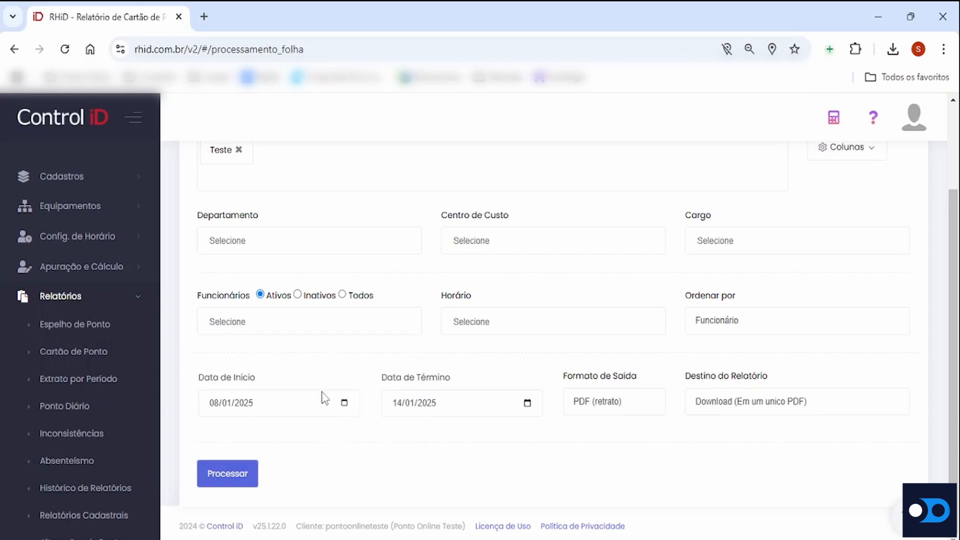
{"action": "left_click", "coordinate": [345, 404]}
{"action": "left_click", "coordinate": [267, 258]}
{"action": "left_click", "coordinate": [527, 403]}
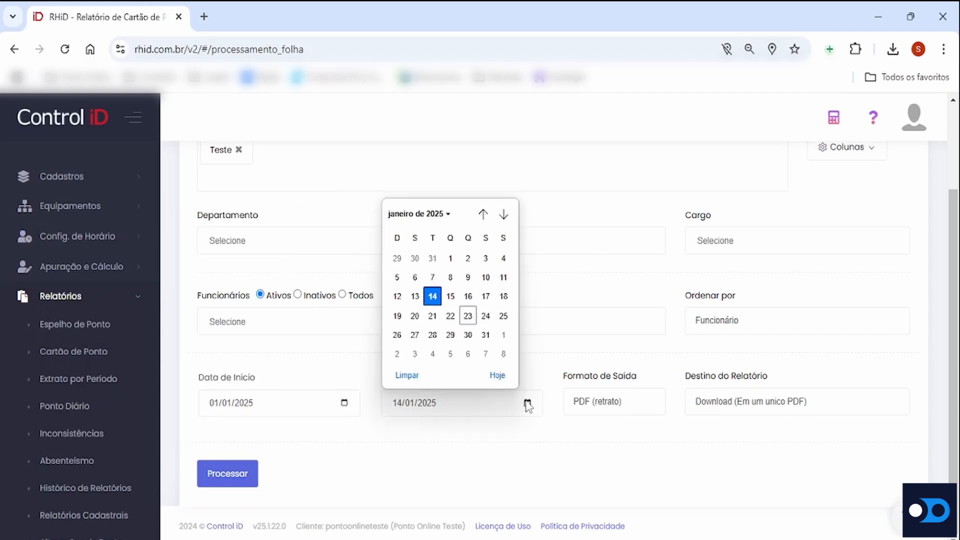
{"action": "left_click", "coordinate": [468, 316]}
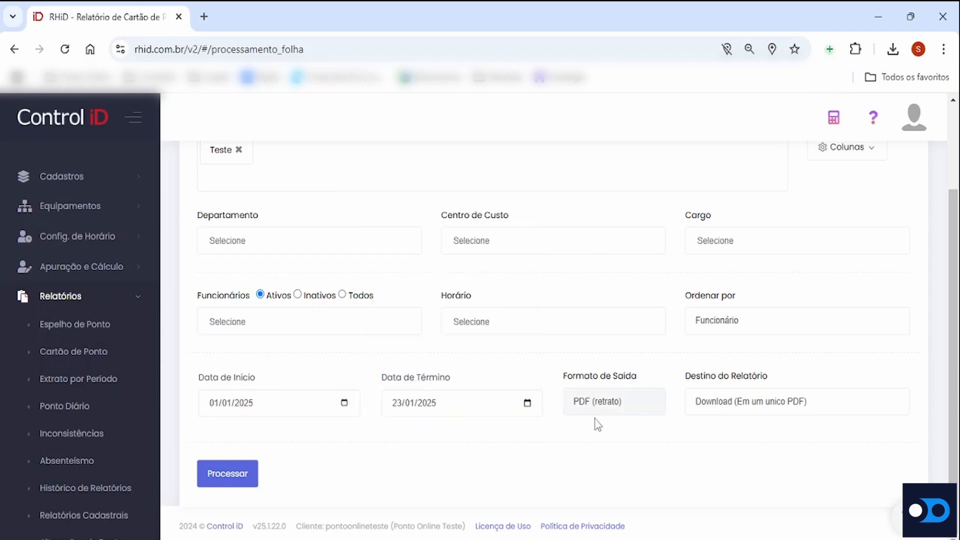
Show the output formats, try Assinatura (e-mail para funcionários) as the report destination, and return it to Download (Em um unico PDF)
{"action": "left_click", "coordinate": [612, 412]}
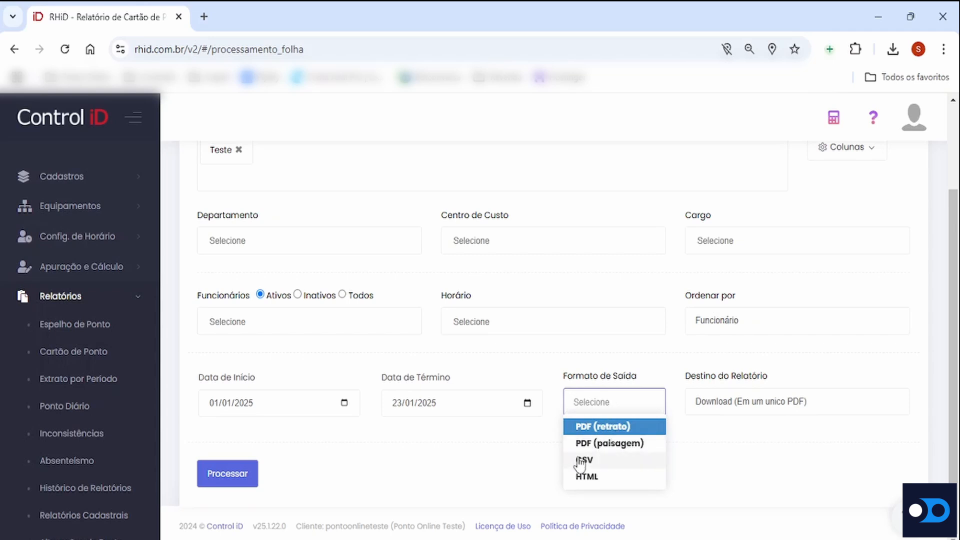
{"action": "left_click", "coordinate": [686, 461]}
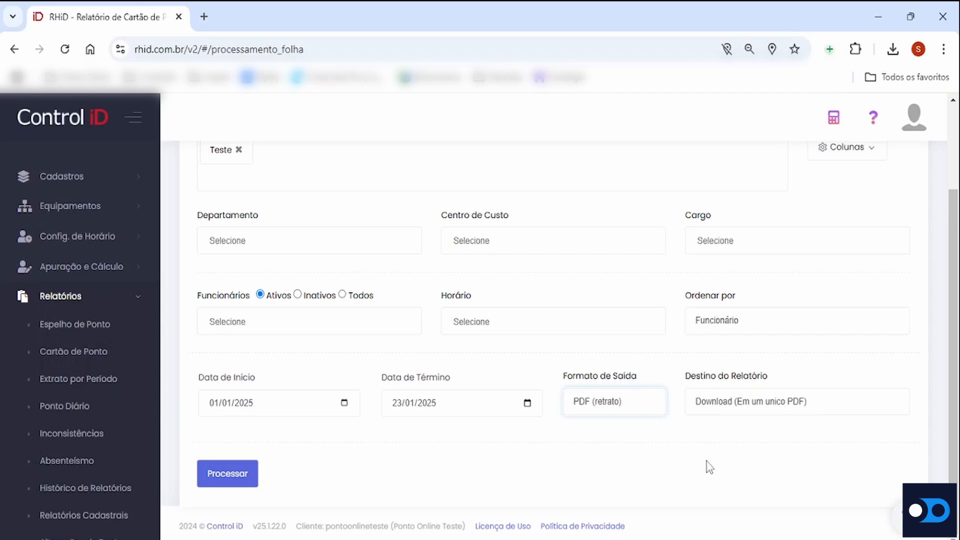
{"action": "left_click", "coordinate": [765, 409]}
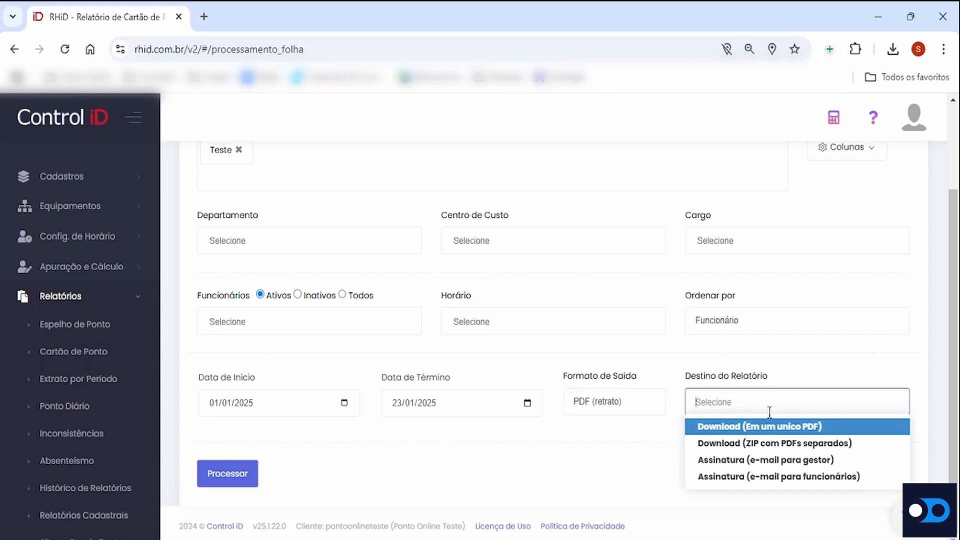
{"action": "left_click", "coordinate": [759, 479]}
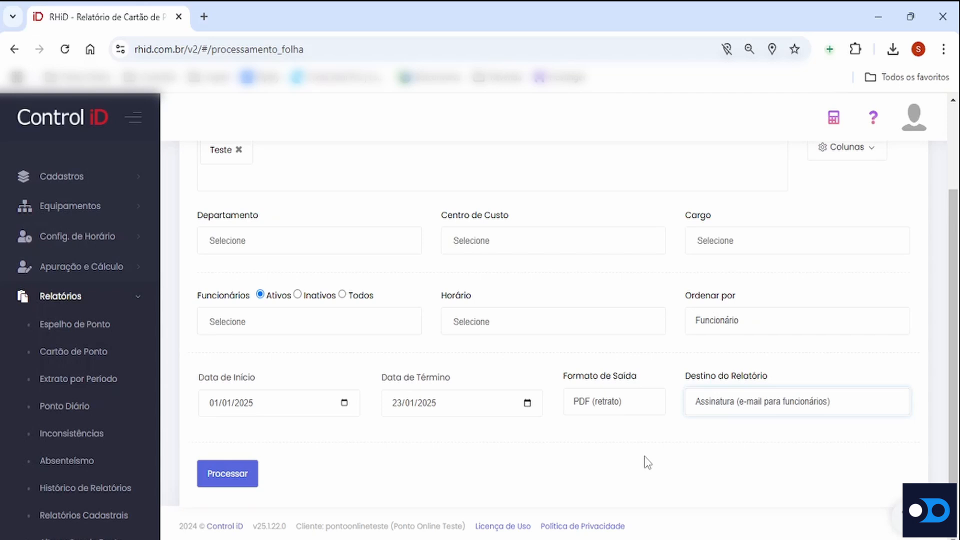
{"action": "left_click", "coordinate": [720, 410]}
{"action": "left_click", "coordinate": [724, 426]}
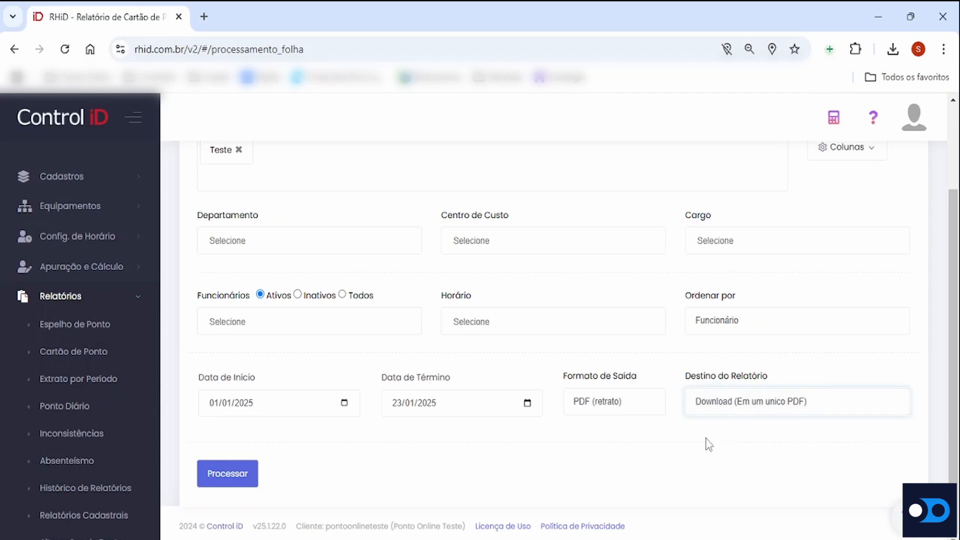
Process the Cartão de Ponto report and open the downloaded PDF
{"action": "left_click", "coordinate": [235, 472]}
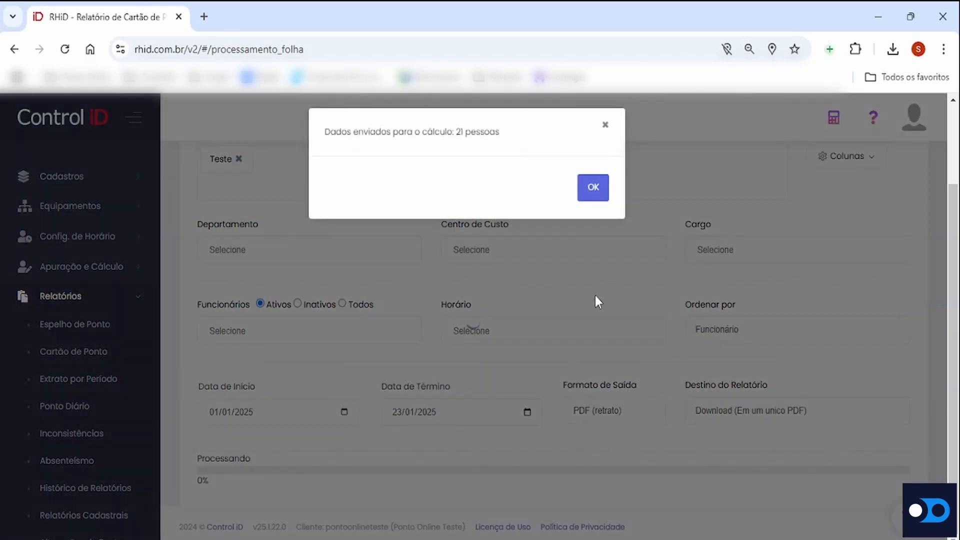
{"action": "left_click", "coordinate": [589, 189]}
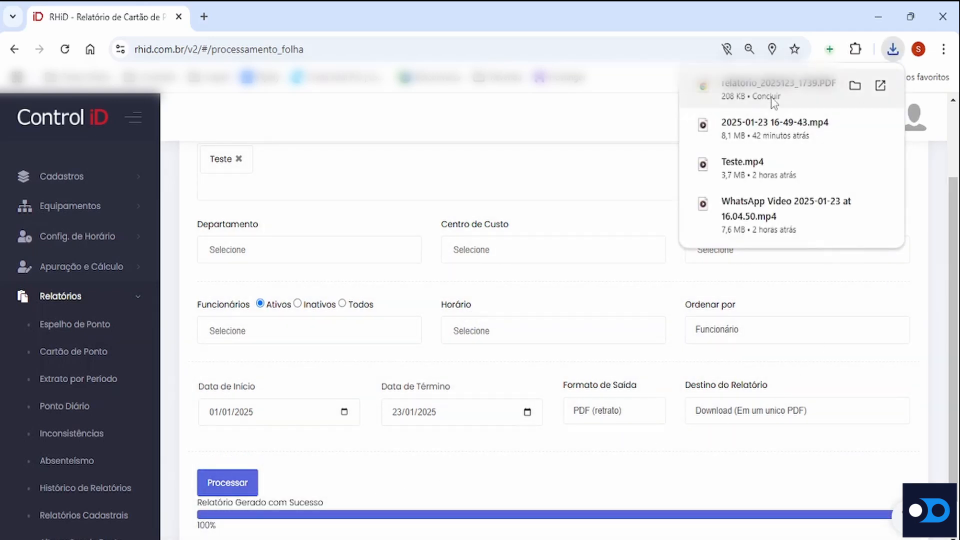
{"action": "left_click", "coordinate": [756, 94]}
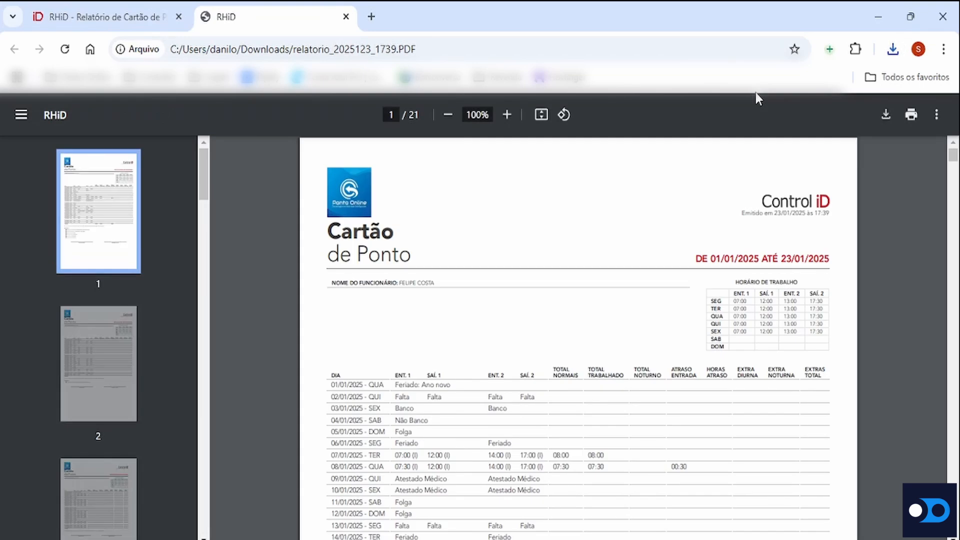
Fit the PDF to the page width, look through its first pages, and highlight the report period on page 1
{"action": "left_click", "coordinate": [542, 114]}
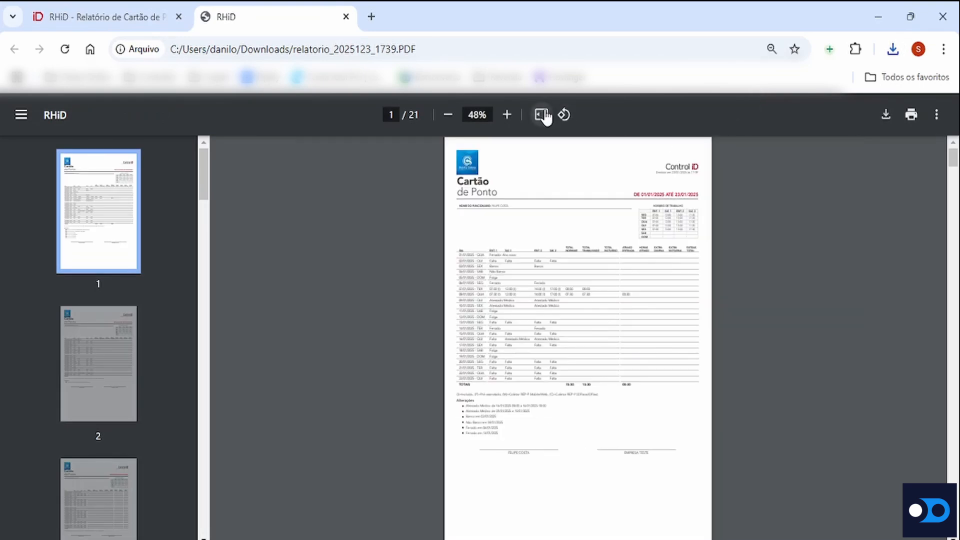
{"action": "left_click", "coordinate": [543, 115]}
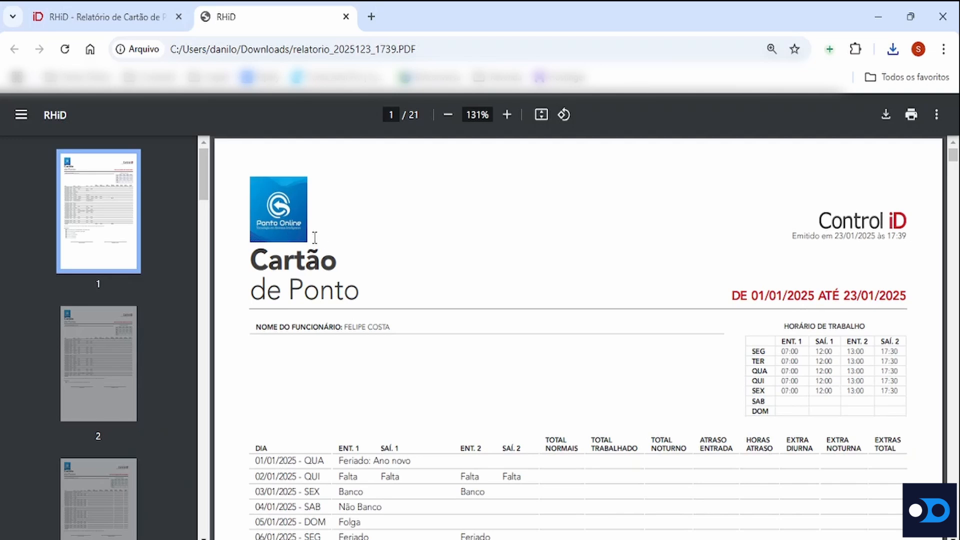
{"action": "scroll", "coordinate": [518, 311], "scroll_direction": "down", "scroll_amount": 5}
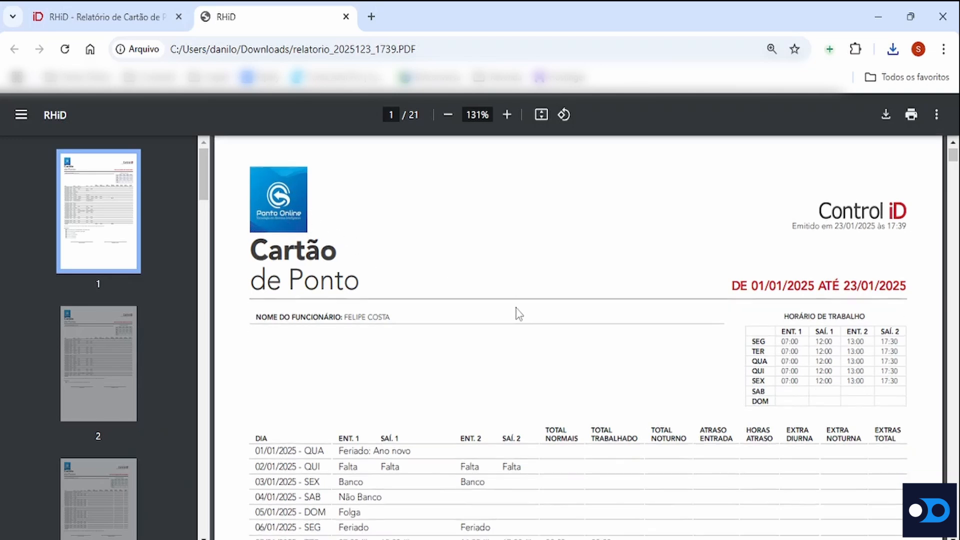
{"action": "scroll", "coordinate": [517, 311], "scroll_direction": "down", "scroll_amount": 15}
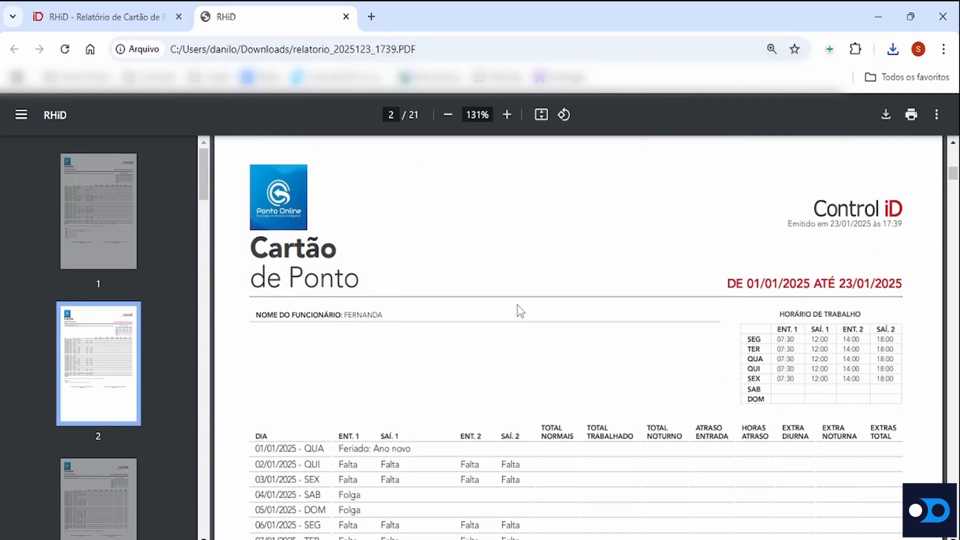
{"action": "scroll", "coordinate": [520, 311], "scroll_direction": "up", "scroll_amount": 8}
{"action": "scroll", "coordinate": [520, 311], "scroll_direction": "up", "scroll_amount": 12}
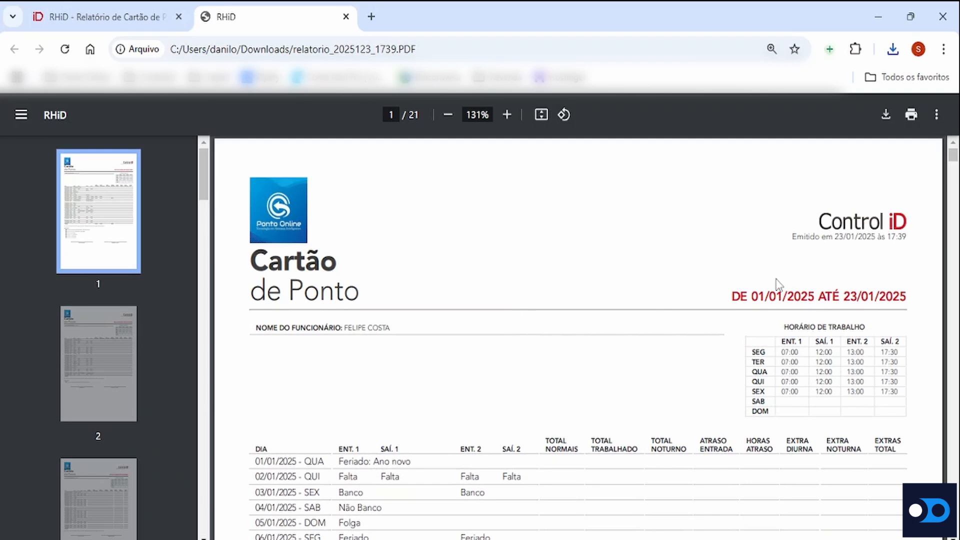
{"action": "left_click_drag", "start_coordinate": [733, 299], "coordinate": [896, 302]}
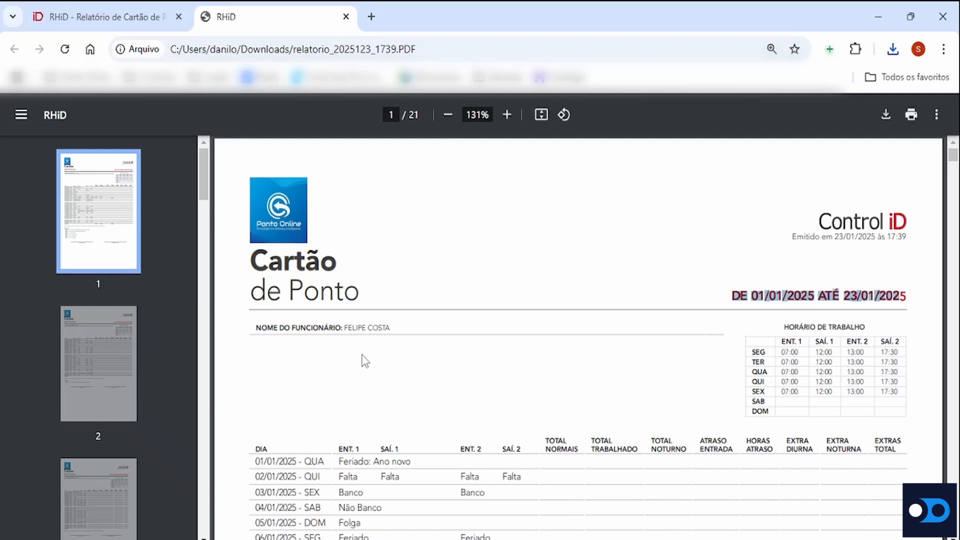
Return to the report form and examine the Informações de Funcionário choices in the report's column options
{"action": "left_click", "coordinate": [146, 9]}
{"action": "scroll", "coordinate": [820, 306], "scroll_direction": "up", "scroll_amount": 2}
{"action": "left_click", "coordinate": [859, 262]}
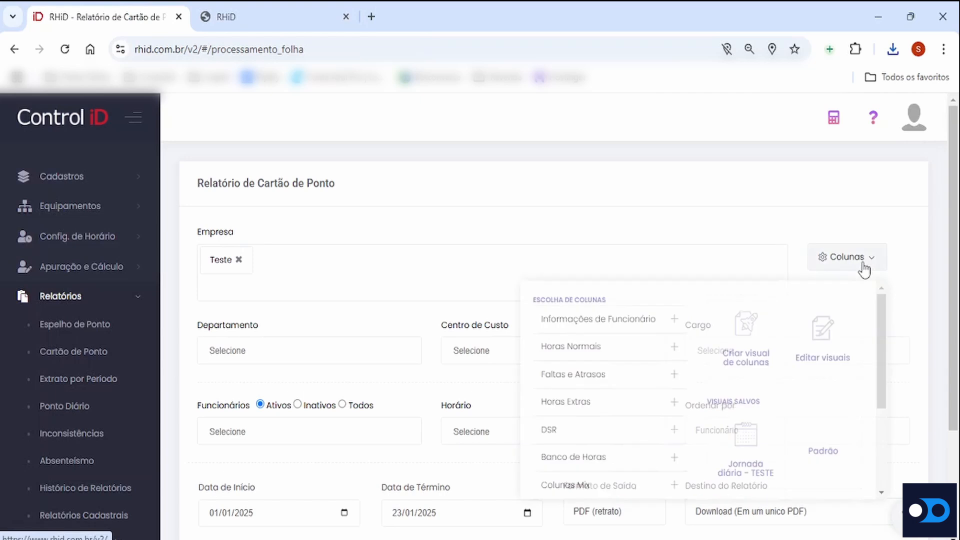
{"action": "left_click", "coordinate": [671, 317]}
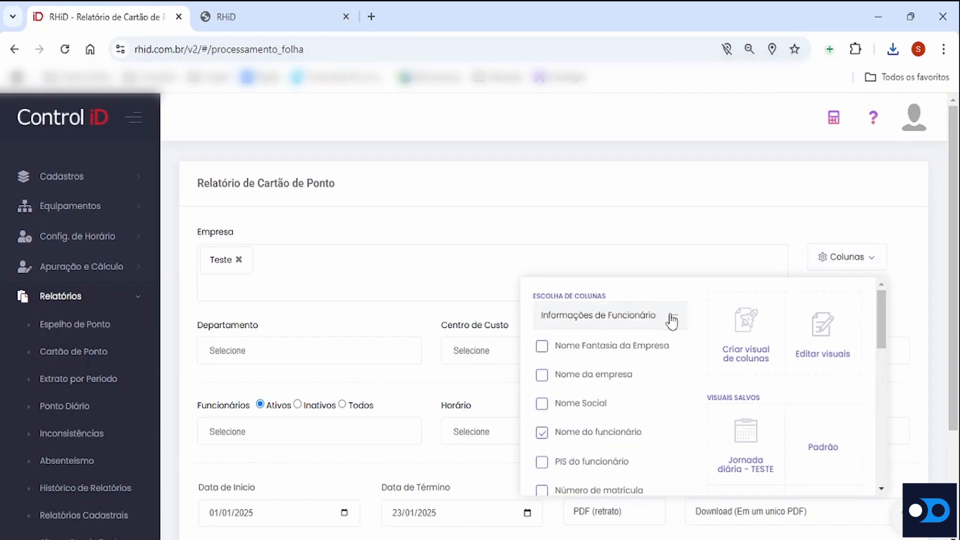
{"action": "scroll", "coordinate": [569, 413], "scroll_direction": "down", "scroll_amount": 1}
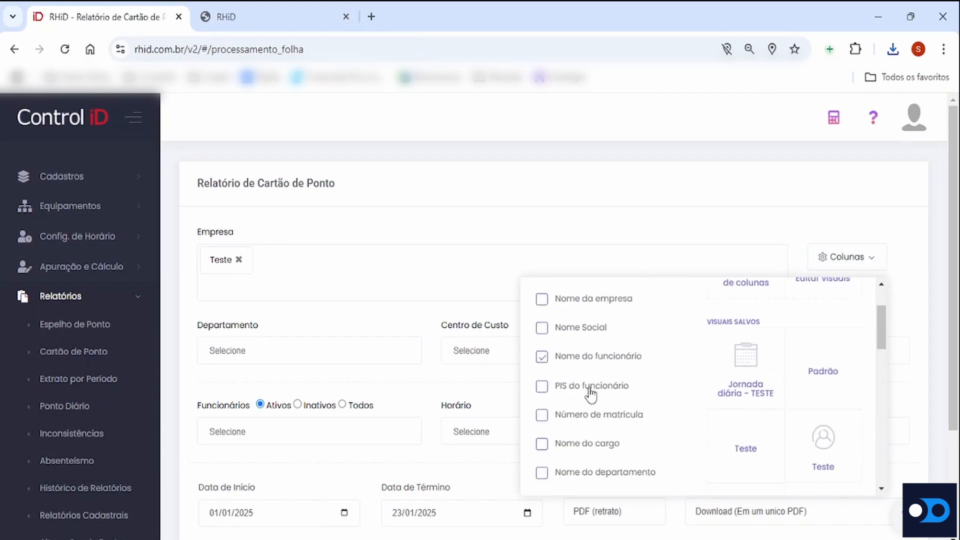
{"action": "scroll", "coordinate": [595, 395], "scroll_direction": "up", "scroll_amount": 1}
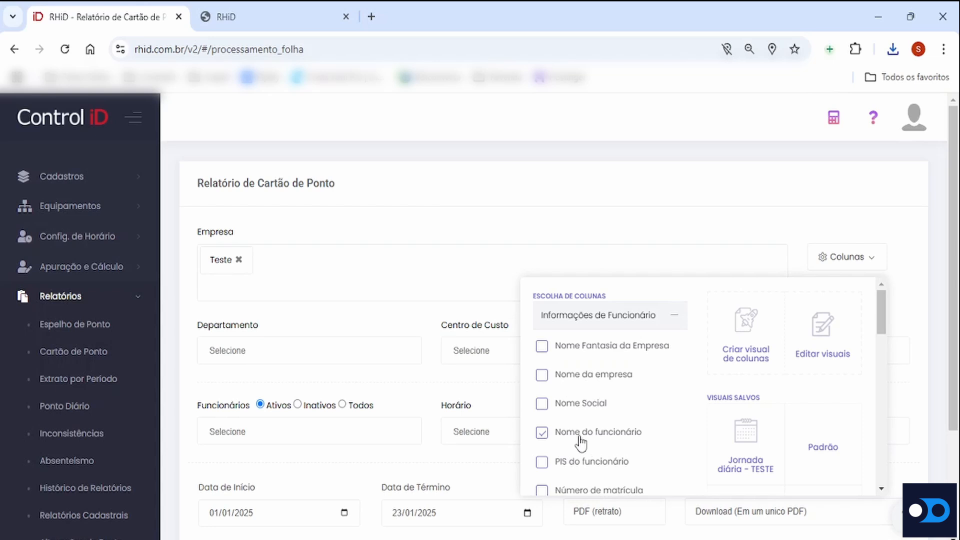
{"action": "scroll", "coordinate": [580, 442], "scroll_direction": "down", "scroll_amount": 3}
{"action": "scroll", "coordinate": [610, 331], "scroll_direction": "up", "scroll_amount": 3}
{"action": "scroll", "coordinate": [612, 416], "scroll_direction": "down", "scroll_amount": 2}
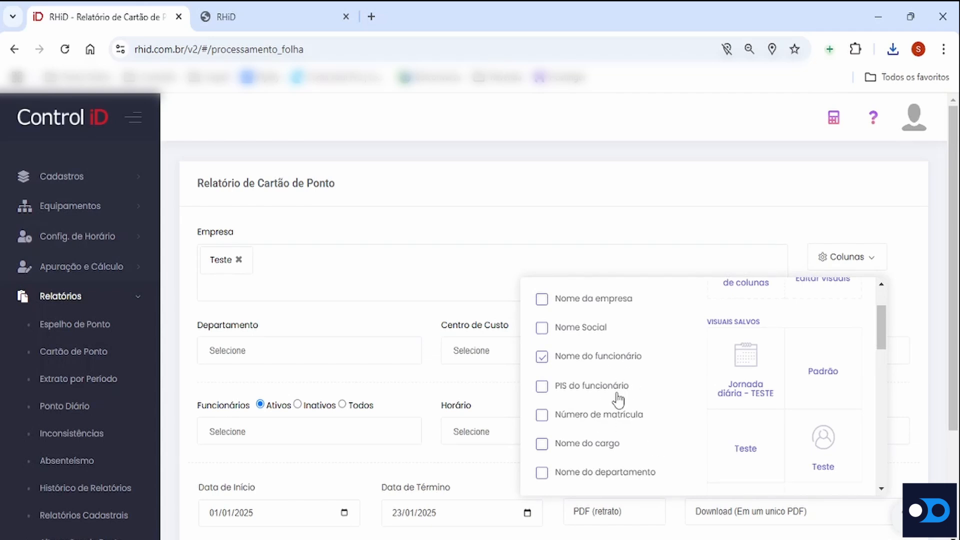
Switch back to the Cartão de Ponto PDF and examine page 1's work schedule and daily entries for the report period
{"action": "left_click", "coordinate": [305, 10]}
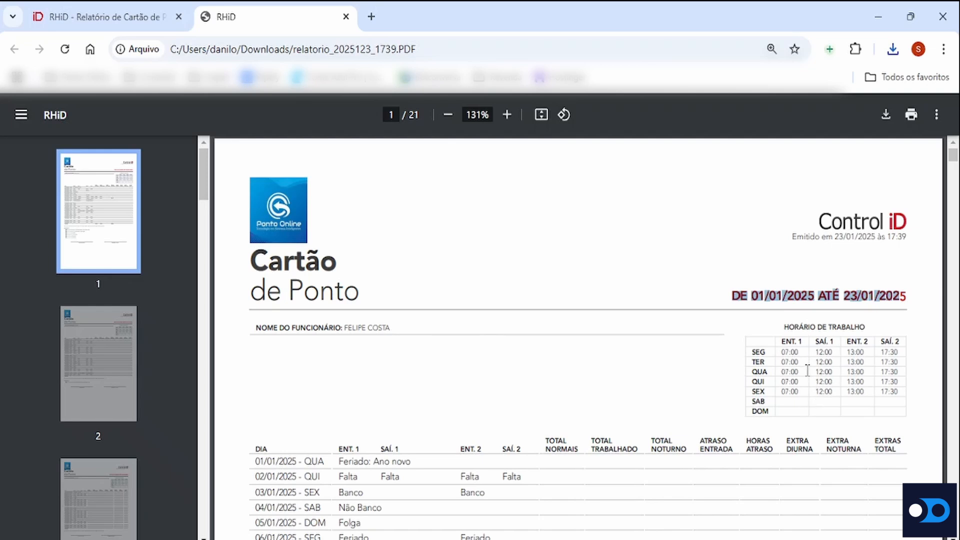
{"action": "scroll", "coordinate": [807, 370], "scroll_direction": "down", "scroll_amount": 5}
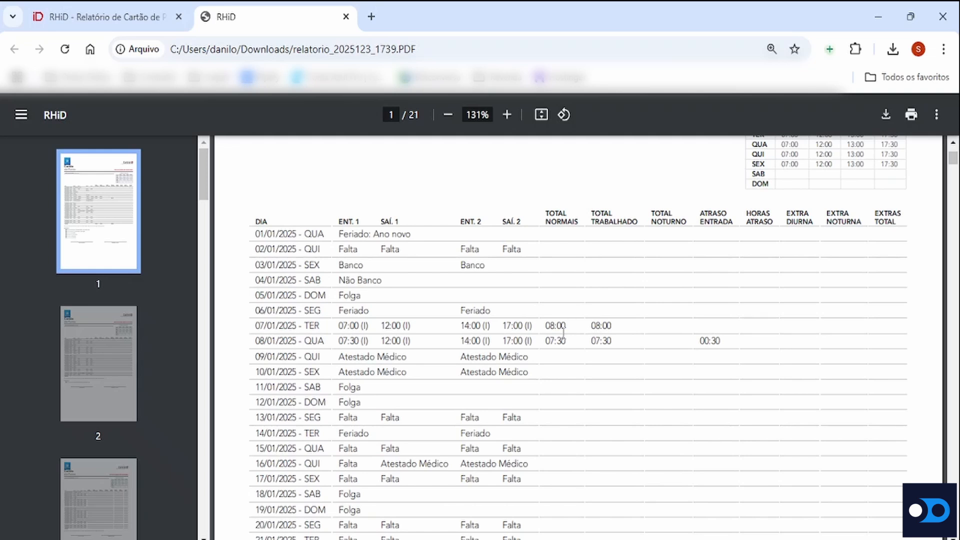
{"action": "scroll", "coordinate": [530, 350], "scroll_direction": "down", "scroll_amount": 2}
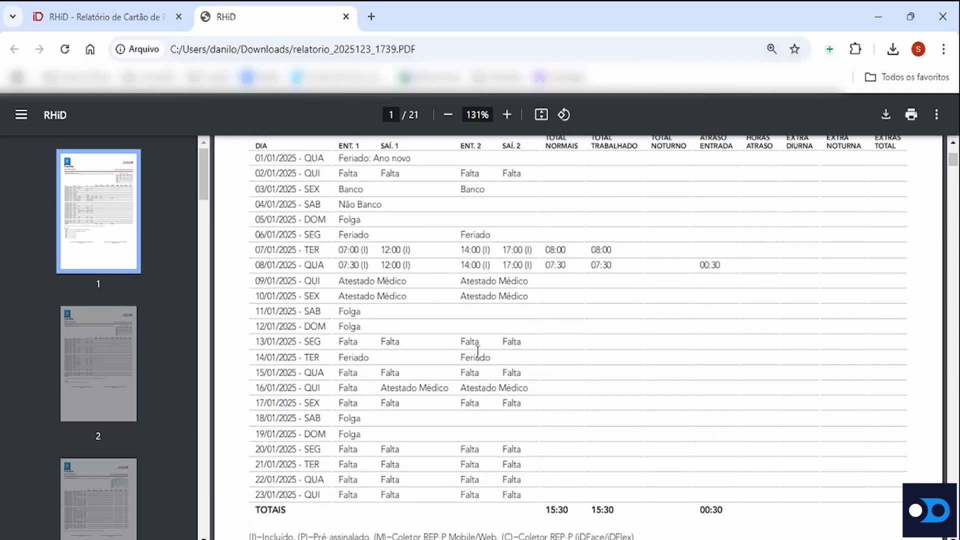
{"action": "scroll", "coordinate": [478, 351], "scroll_direction": "up", "scroll_amount": 2}
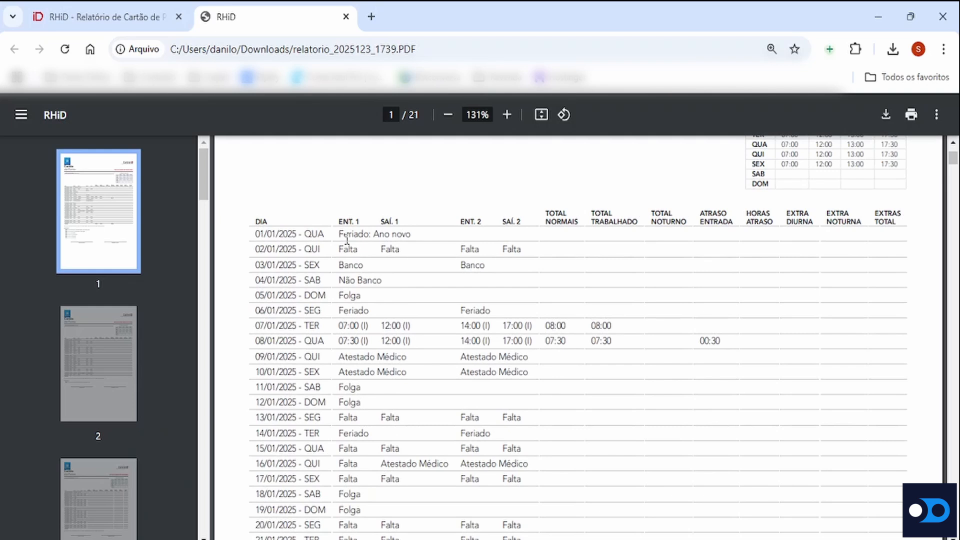
{"action": "scroll", "coordinate": [486, 278], "scroll_direction": "down", "scroll_amount": 2}
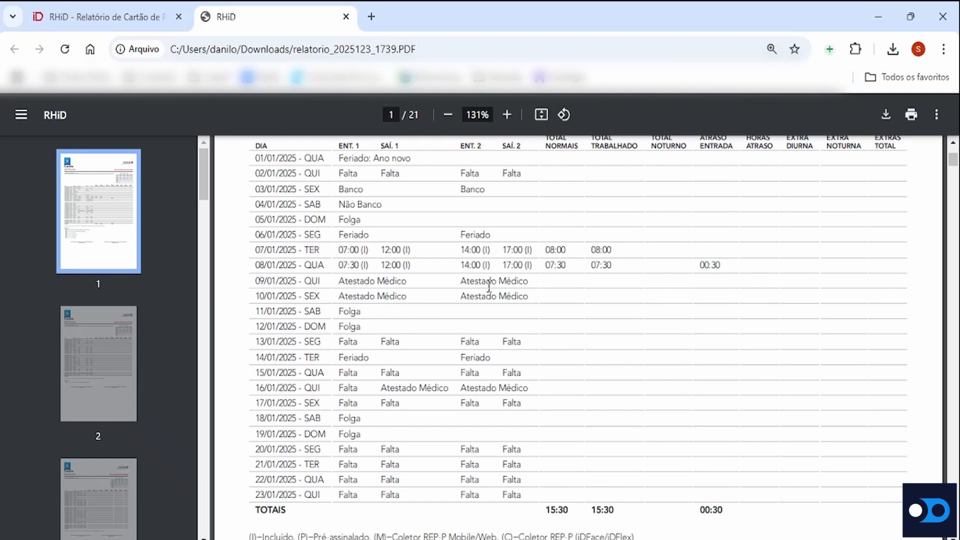
{"action": "scroll", "coordinate": [519, 277], "scroll_direction": "up", "scroll_amount": 2}
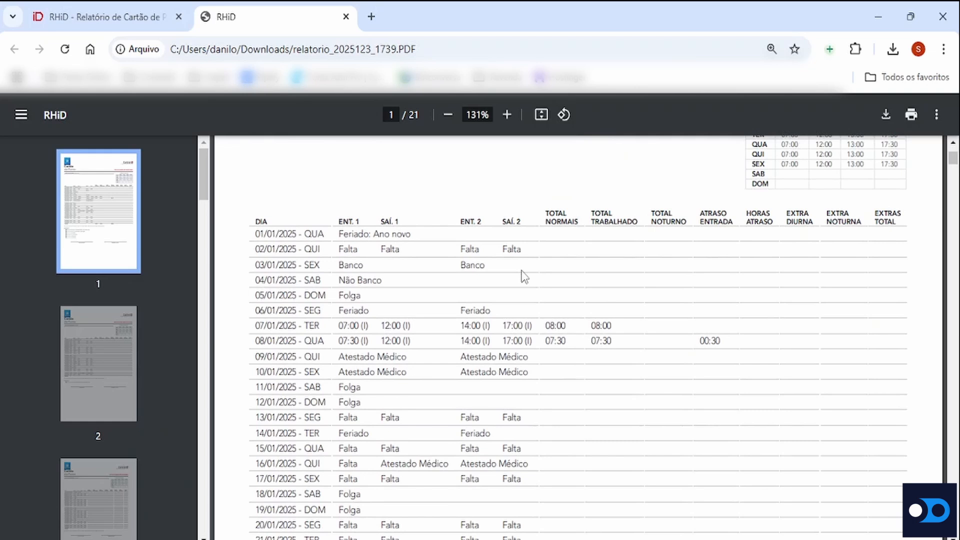
{"action": "scroll", "coordinate": [523, 276], "scroll_direction": "down", "scroll_amount": 5}
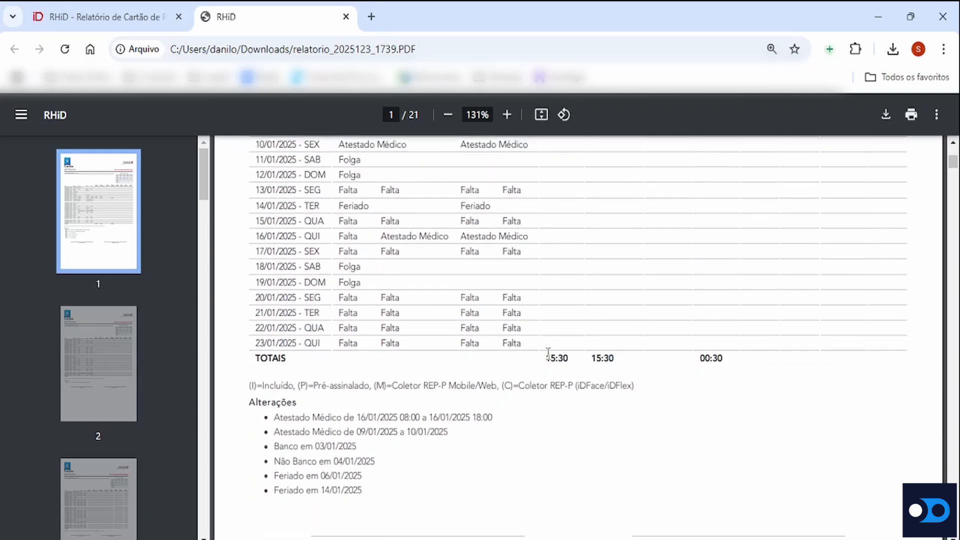
Highlight the Total Normais value in page 1's TOTAIS row, review the Alterações list and signature lines, and jump to page 6
{"action": "left_click_drag", "start_coordinate": [548, 352], "coordinate": [589, 360]}
{"action": "scroll", "coordinate": [627, 282], "scroll_direction": "up", "scroll_amount": 7}
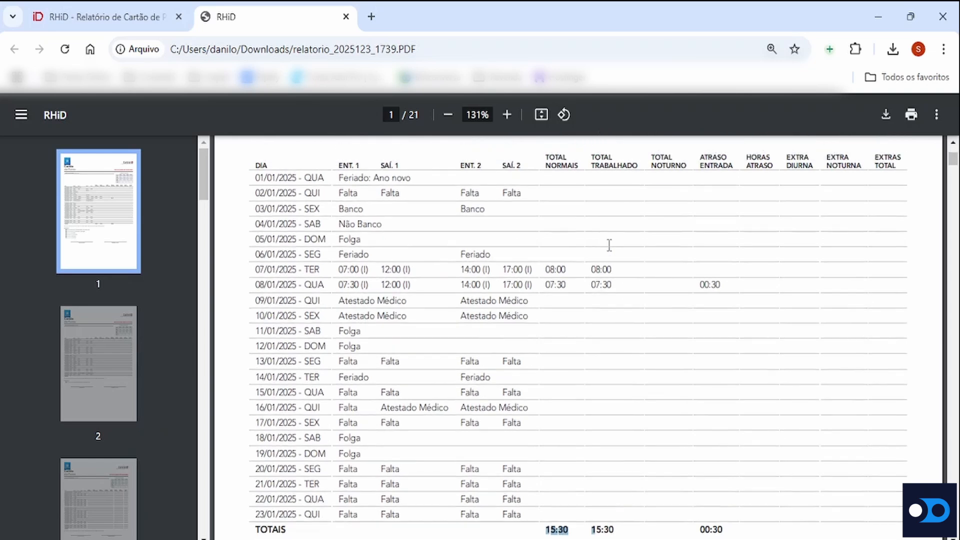
{"action": "scroll", "coordinate": [604, 335], "scroll_direction": "down", "scroll_amount": 5}
{"action": "scroll", "coordinate": [603, 335], "scroll_direction": "down", "scroll_amount": 4}
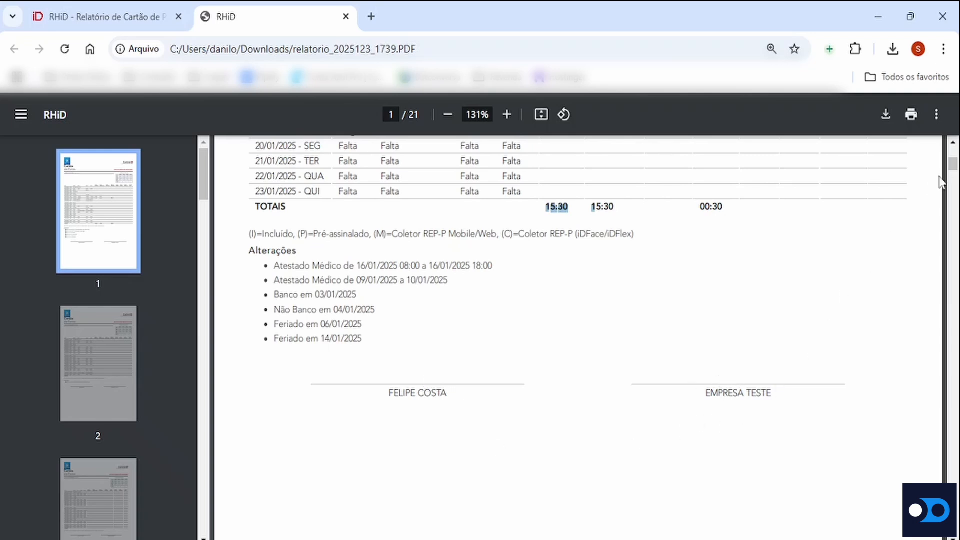
{"action": "left_click_drag", "start_coordinate": [952, 169], "coordinate": [953, 246]}
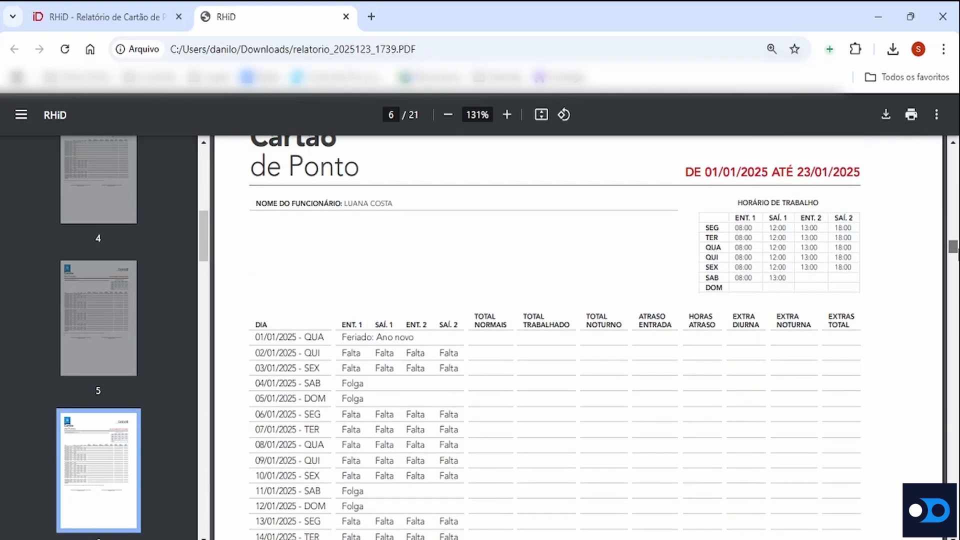
Return to RHiD and open the Marcações REP-P report
{"action": "left_click", "coordinate": [138, 11]}
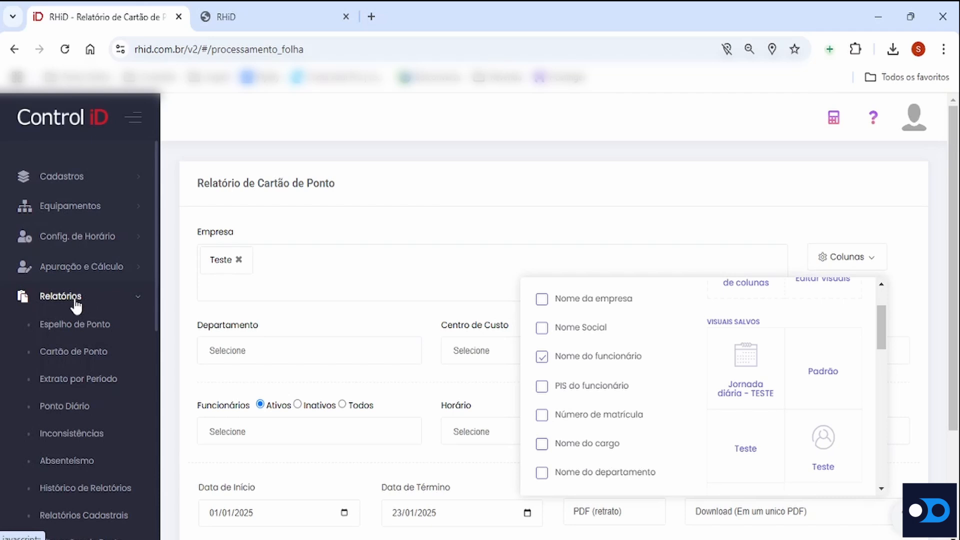
{"action": "scroll", "coordinate": [107, 302], "scroll_direction": "down", "scroll_amount": 9}
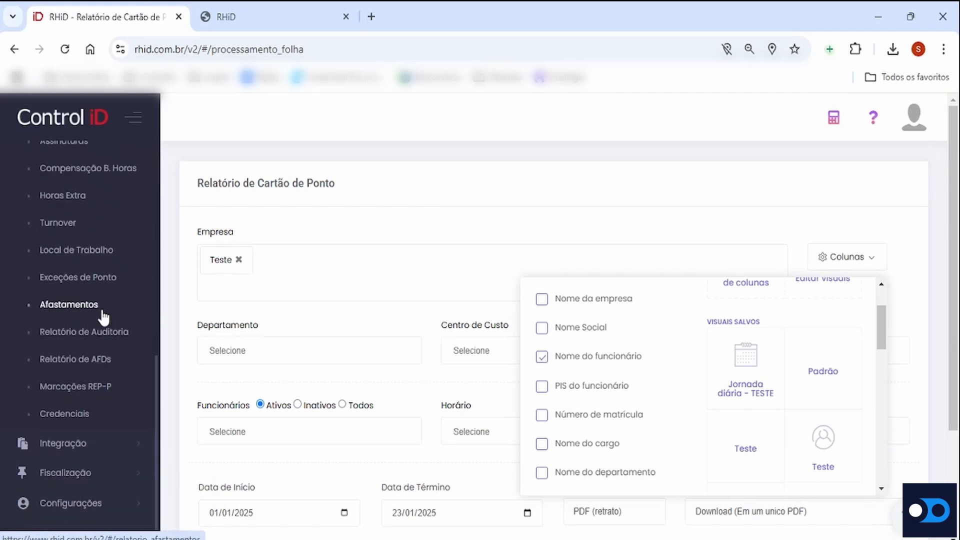
{"action": "left_click", "coordinate": [92, 391]}
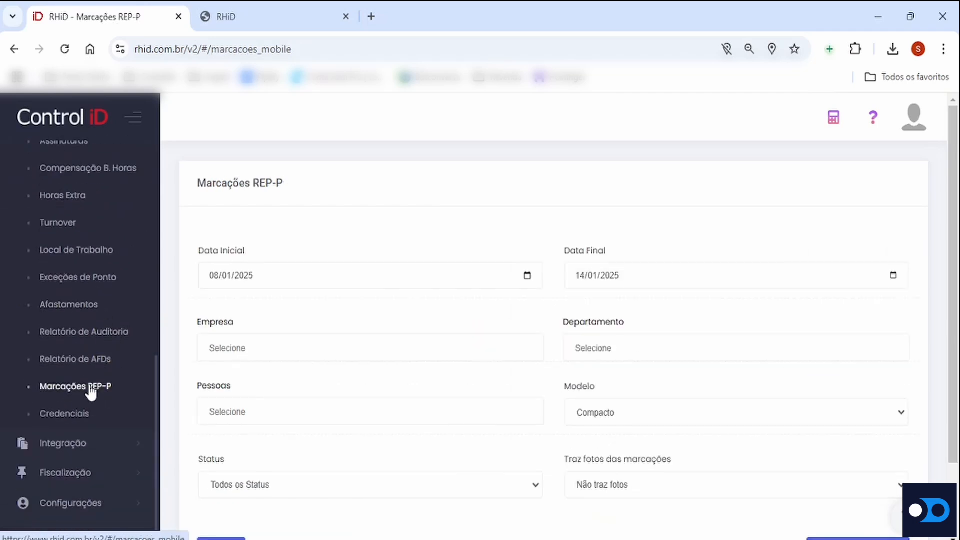
Set the Marcações REP-P period to Data Inicial 01/10/2024 and Data Final 01/11/2024
{"action": "left_click", "coordinate": [527, 276]}
{"action": "left_click", "coordinate": [300, 306]}
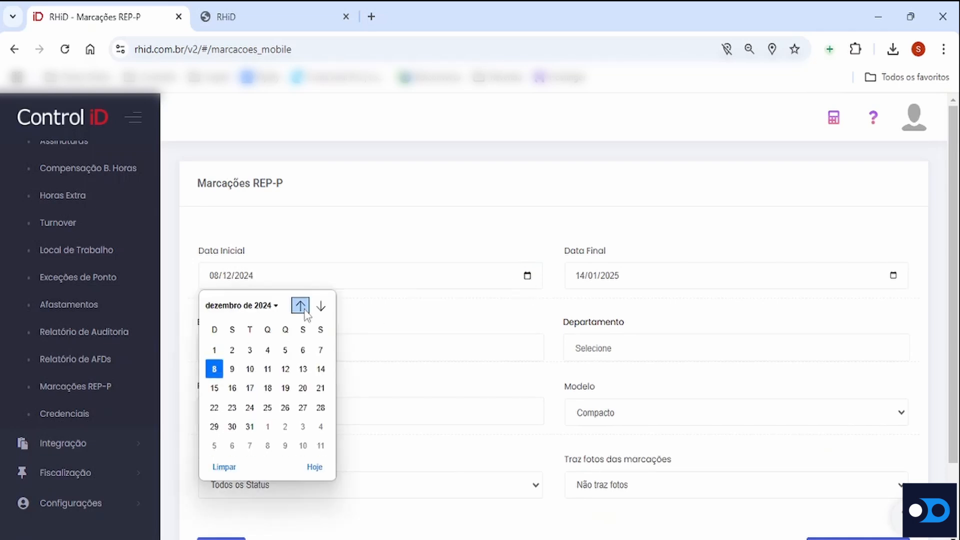
{"action": "left_click", "coordinate": [300, 305]}
{"action": "left_click", "coordinate": [300, 305]}
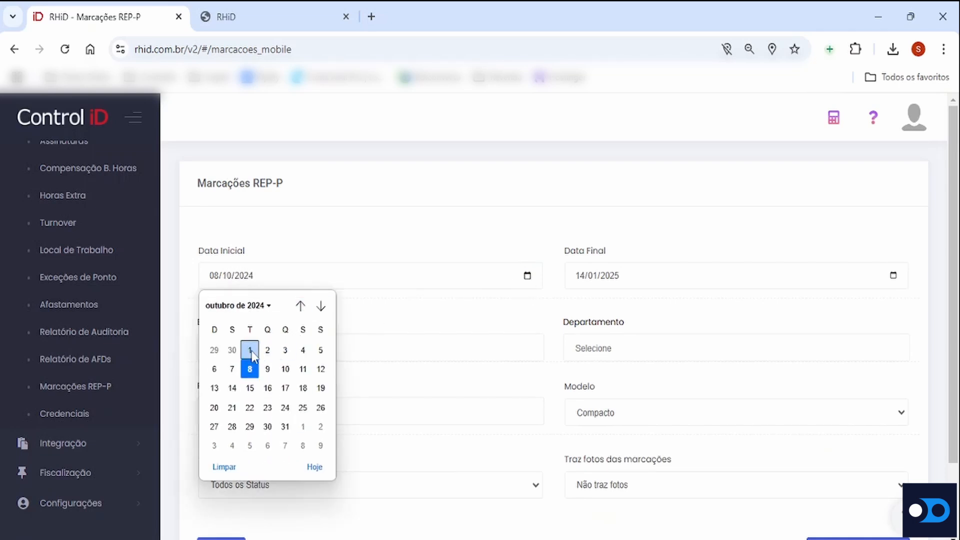
{"action": "left_click", "coordinate": [249, 347]}
{"action": "left_click", "coordinate": [893, 276]}
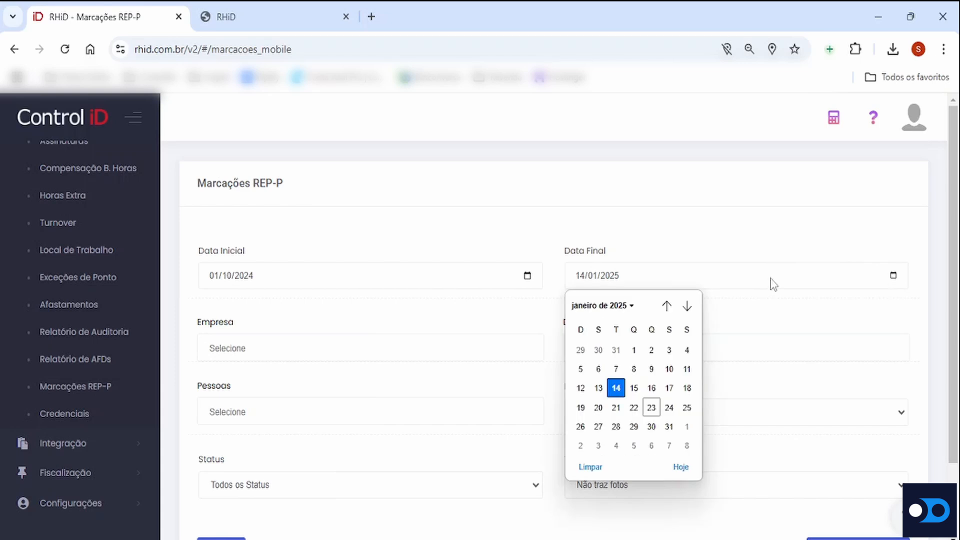
{"action": "left_click", "coordinate": [666, 306]}
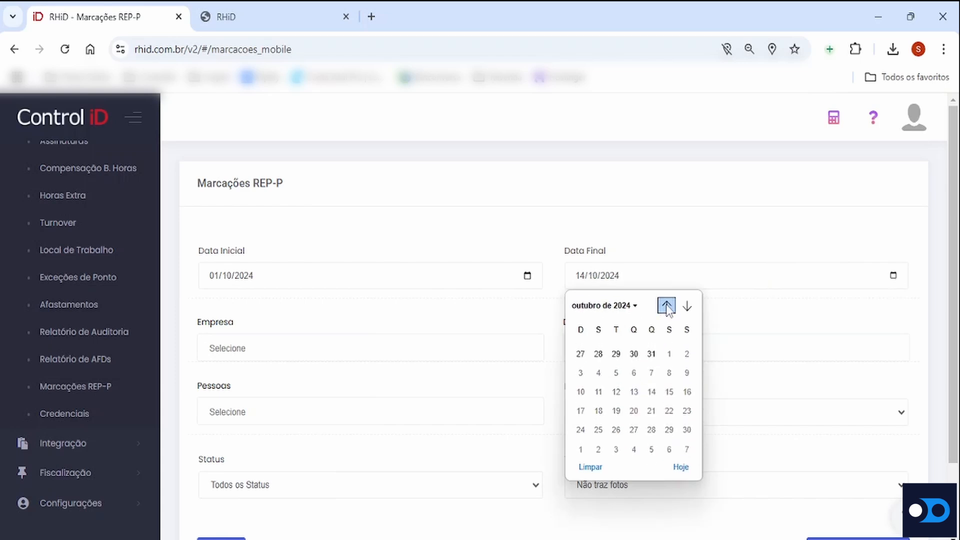
{"action": "left_click", "coordinate": [686, 306]}
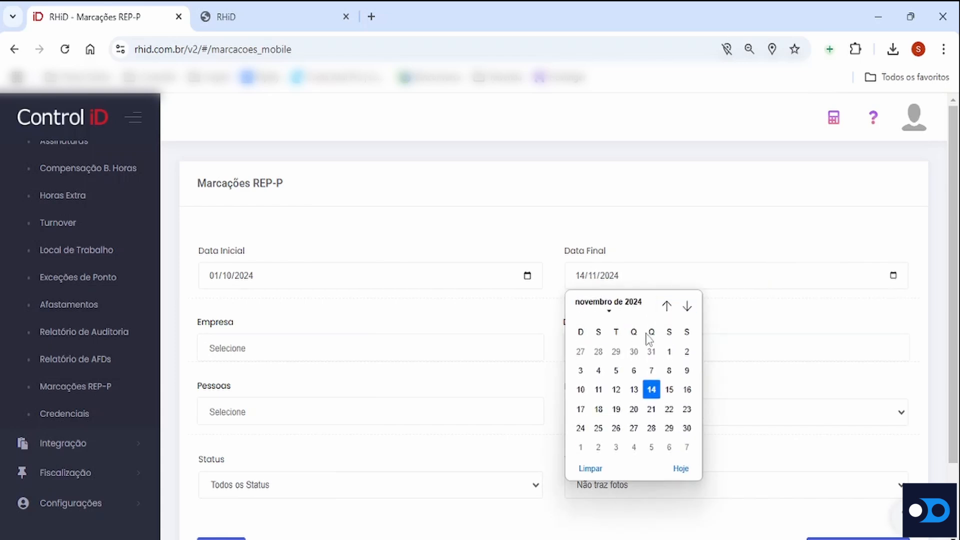
{"action": "left_click", "coordinate": [670, 353]}
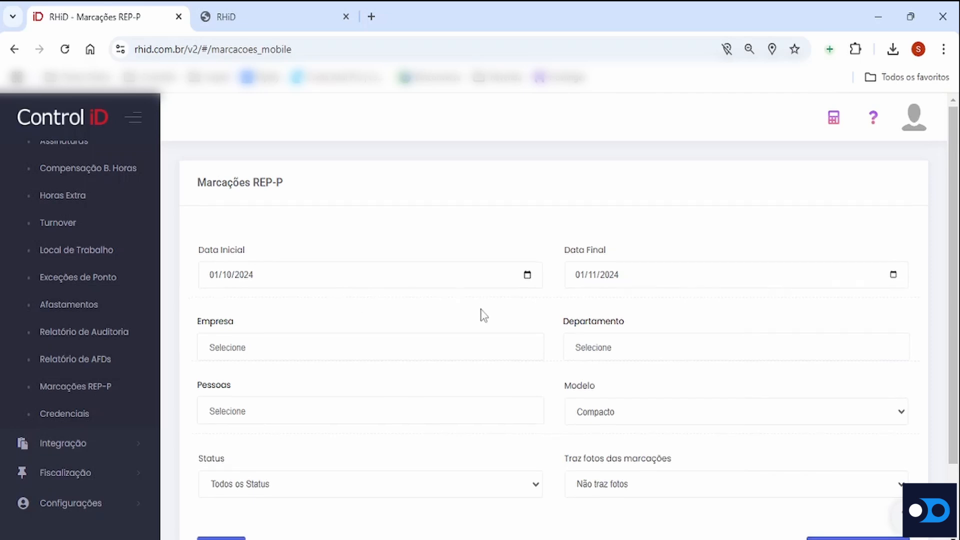
Set Traz fotos das marcações to Traz as fotos and search for the period's markings
{"action": "scroll", "coordinate": [483, 315], "scroll_direction": "down", "scroll_amount": 2}
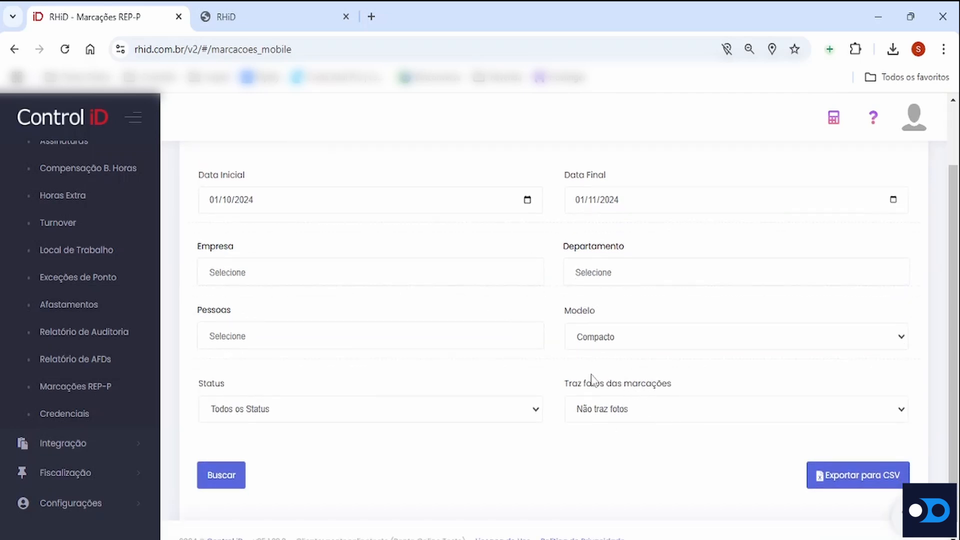
{"action": "left_click_drag", "start_coordinate": [566, 385], "coordinate": [668, 402]}
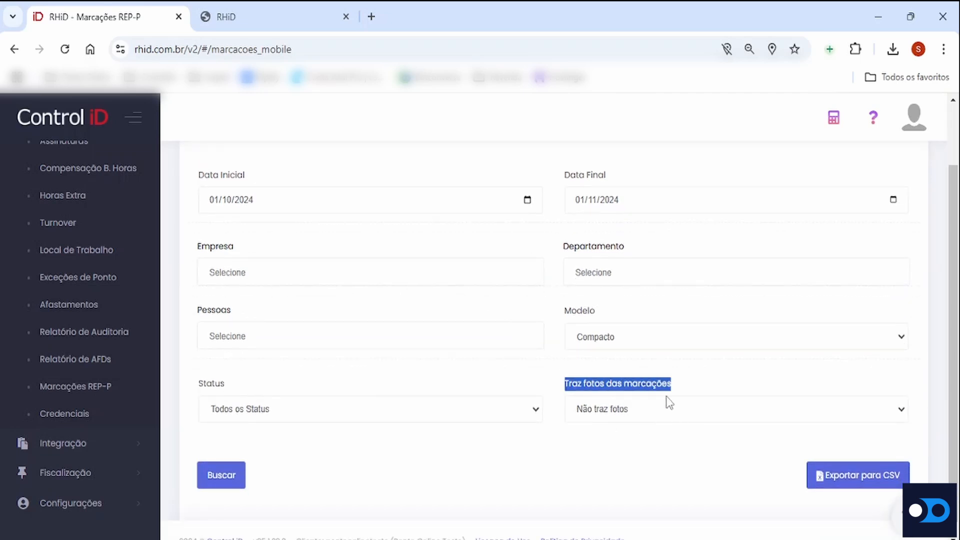
{"action": "left_click", "coordinate": [653, 409]}
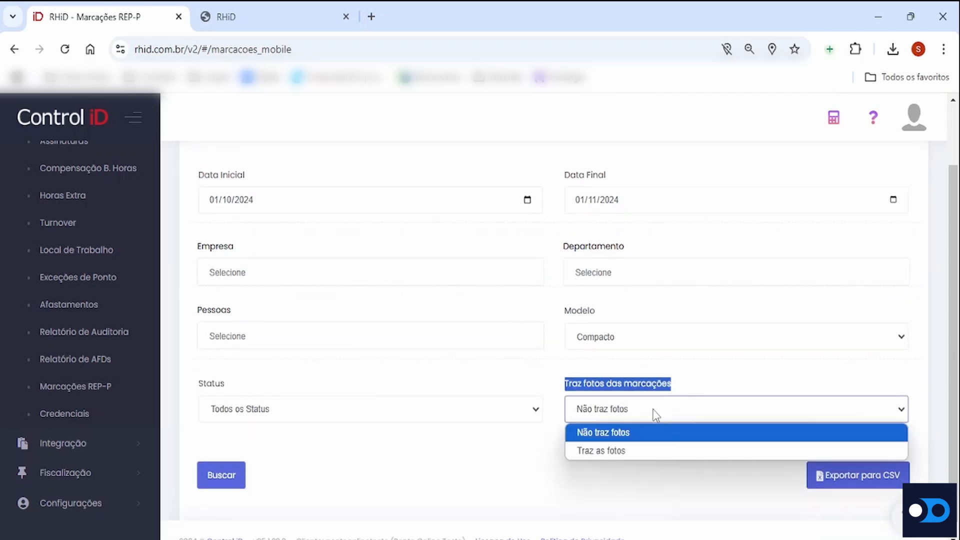
{"action": "left_click", "coordinate": [626, 451]}
{"action": "scroll", "coordinate": [628, 451], "scroll_direction": "down", "scroll_amount": 1}
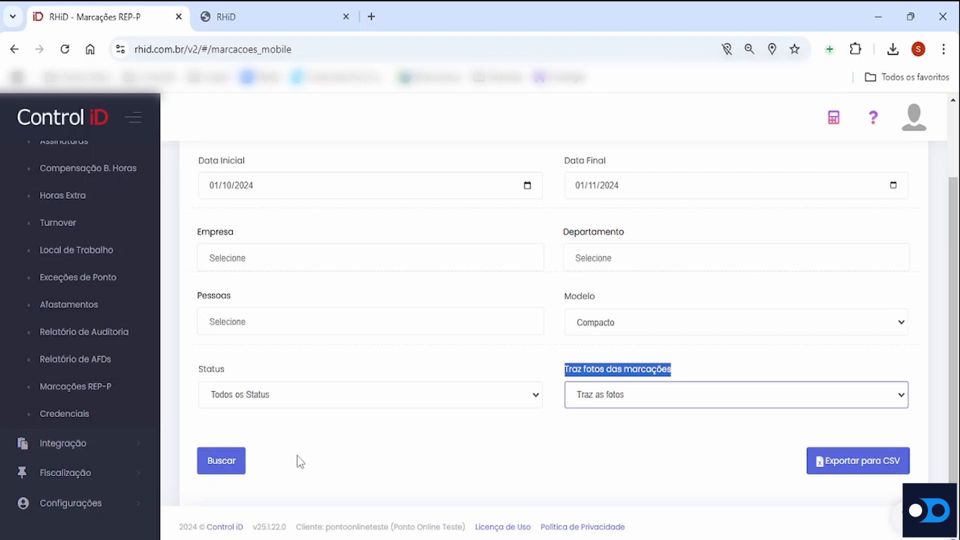
{"action": "left_click", "coordinate": [225, 464]}
{"action": "scroll", "coordinate": [410, 436], "scroll_direction": "down", "scroll_amount": 3}
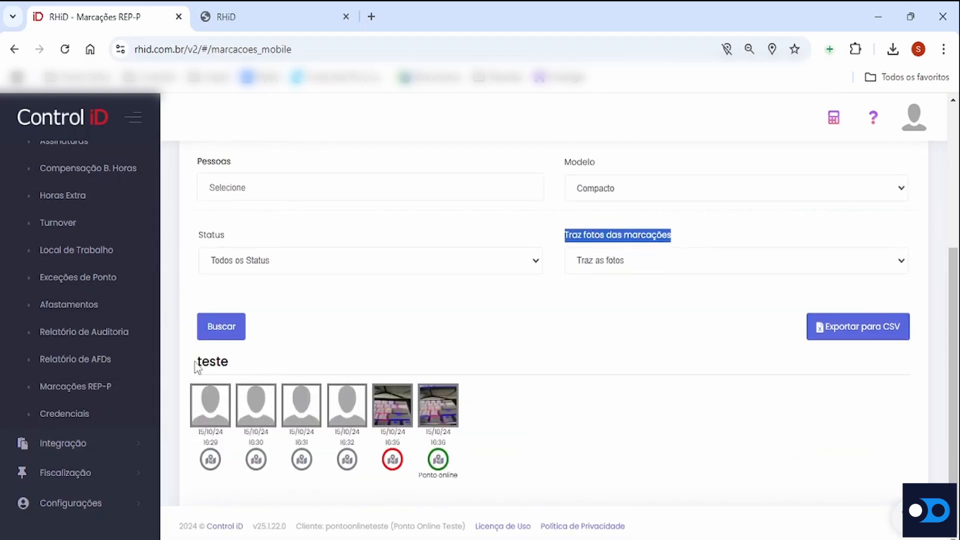
Highlight the result heading, view and close the 16:35 marking's photo, and point out that marking's date and time
{"action": "left_click_drag", "start_coordinate": [195, 359], "coordinate": [229, 362]}
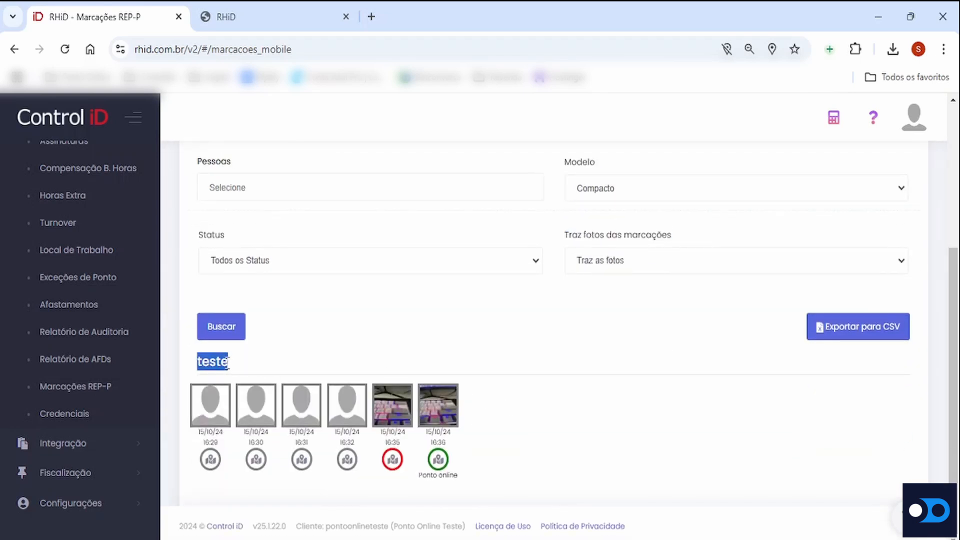
{"action": "left_click", "coordinate": [395, 404]}
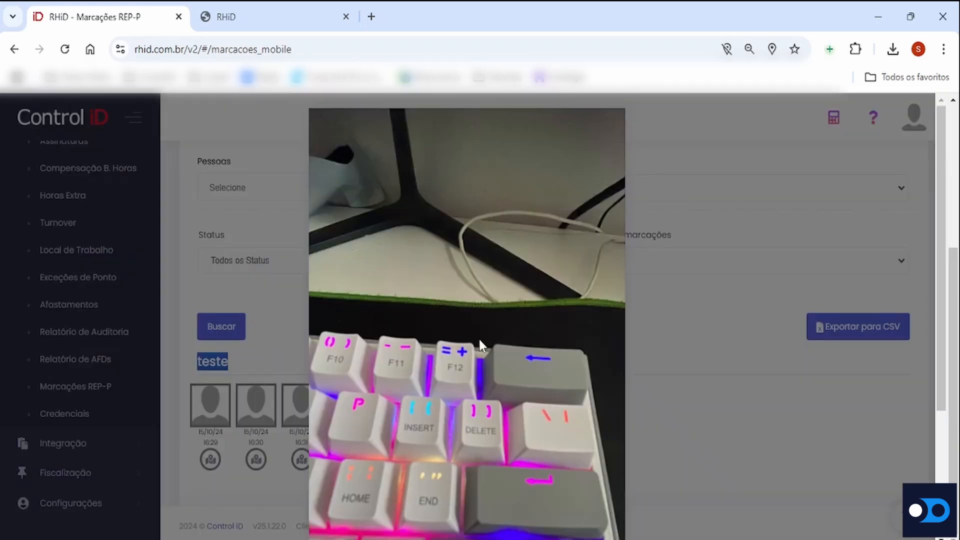
{"action": "scroll", "coordinate": [481, 340], "scroll_direction": "down", "scroll_amount": 3}
{"action": "scroll", "coordinate": [482, 335], "scroll_direction": "up", "scroll_amount": 3}
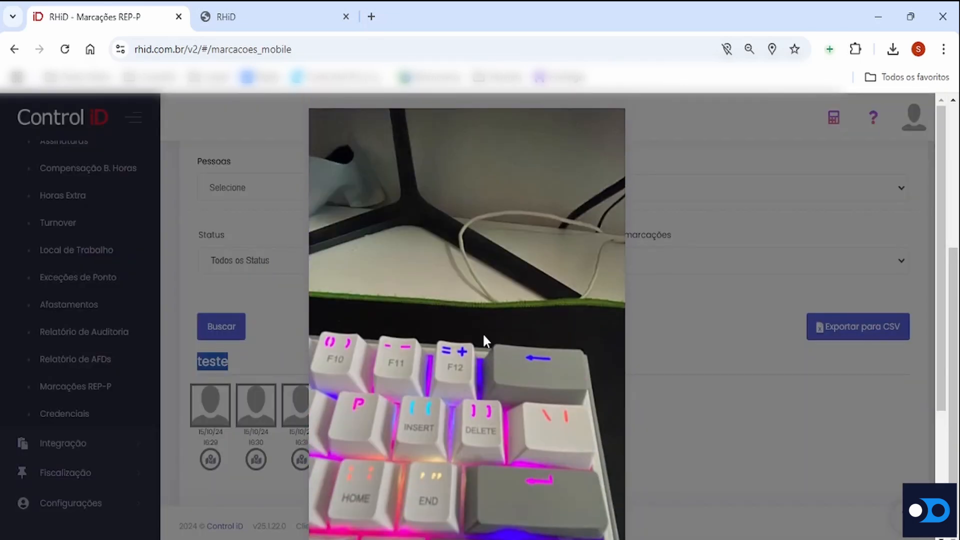
{"action": "left_click", "coordinate": [665, 389]}
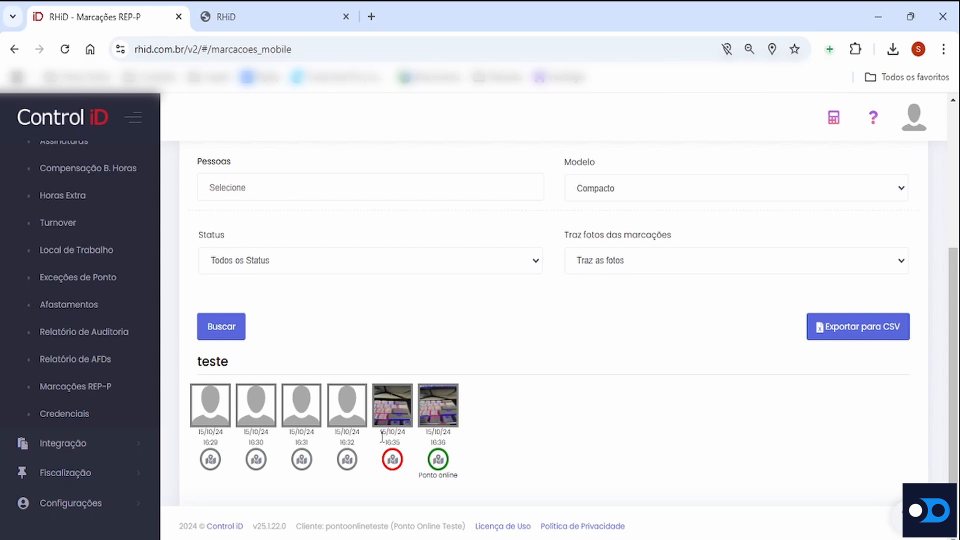
{"action": "left_click_drag", "start_coordinate": [383, 437], "coordinate": [406, 448]}
{"action": "left_click", "coordinate": [408, 451]}
Open the location map of the 15/10/24 16:35 marking and zoom in closely on its pin
{"action": "left_click", "coordinate": [393, 458]}
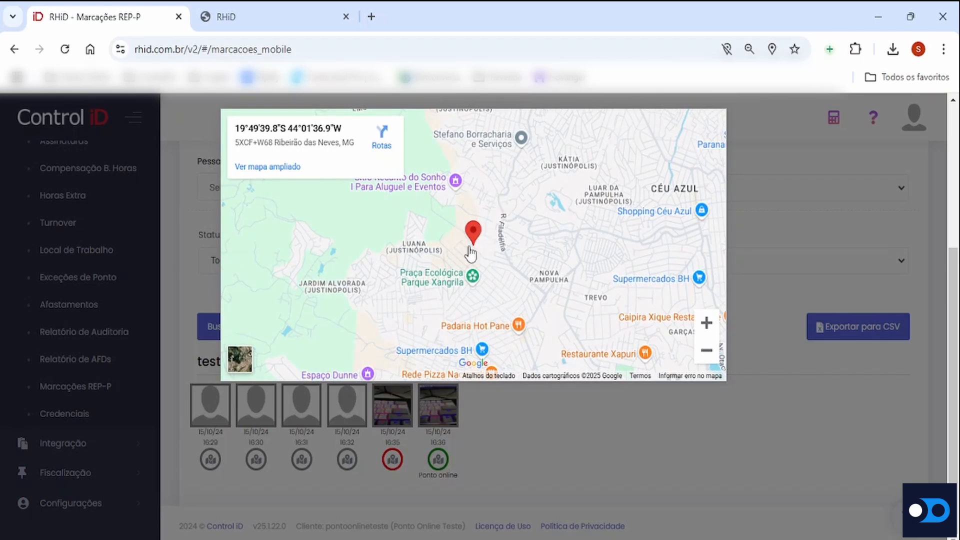
{"action": "left_click", "coordinate": [707, 326]}
{"action": "left_click", "coordinate": [707, 326]}
{"action": "left_click", "coordinate": [707, 326]}
{"action": "left_click", "coordinate": [706, 326]}
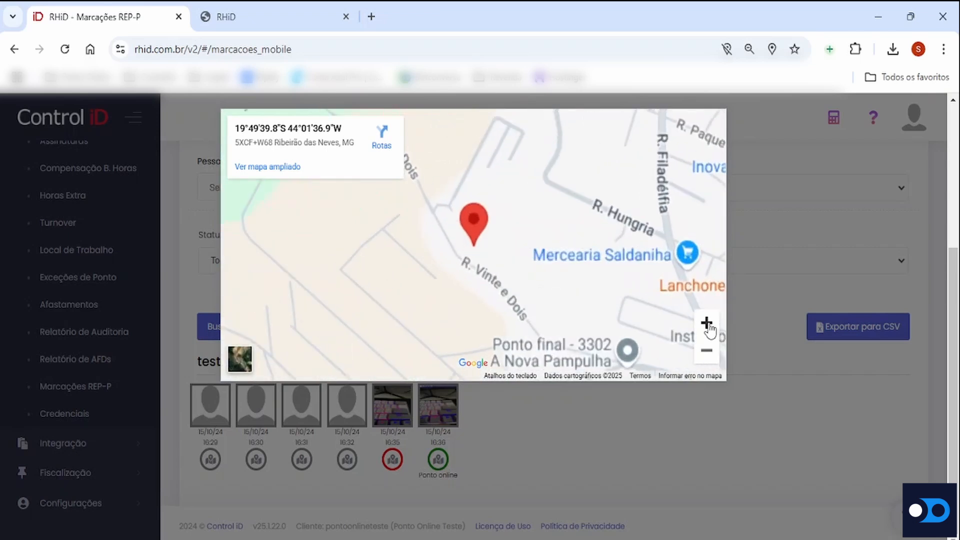
{"action": "left_click", "coordinate": [707, 326]}
{"action": "left_click", "coordinate": [707, 324]}
{"action": "left_click", "coordinate": [707, 323]}
{"action": "left_click", "coordinate": [707, 324]}
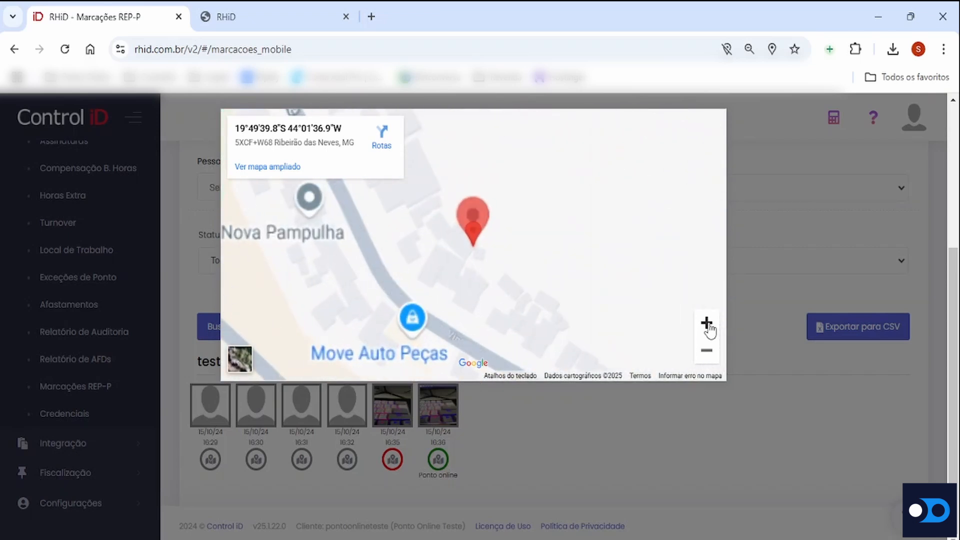
Show the marking's location in satellite view, enlarge it once more, and close the map
{"action": "left_click", "coordinate": [242, 361]}
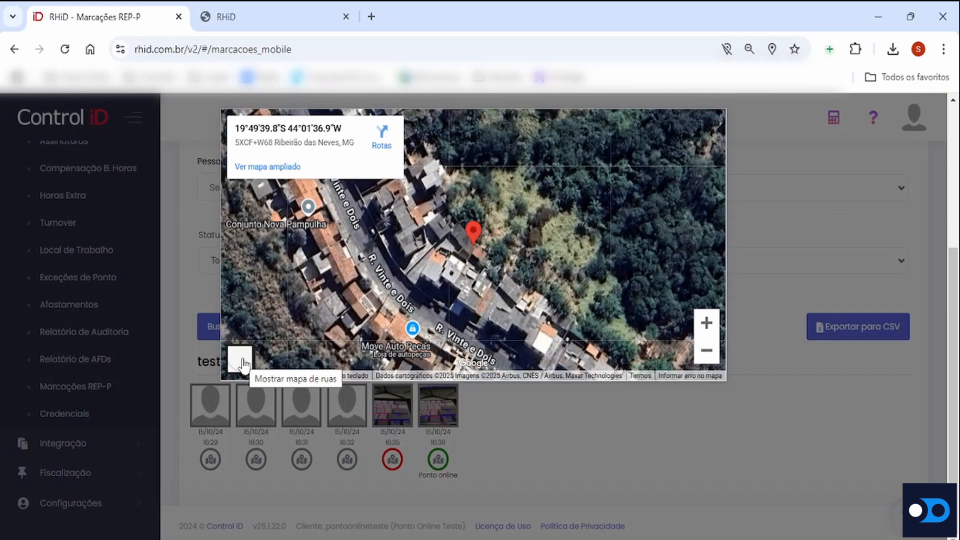
{"action": "left_click", "coordinate": [706, 326]}
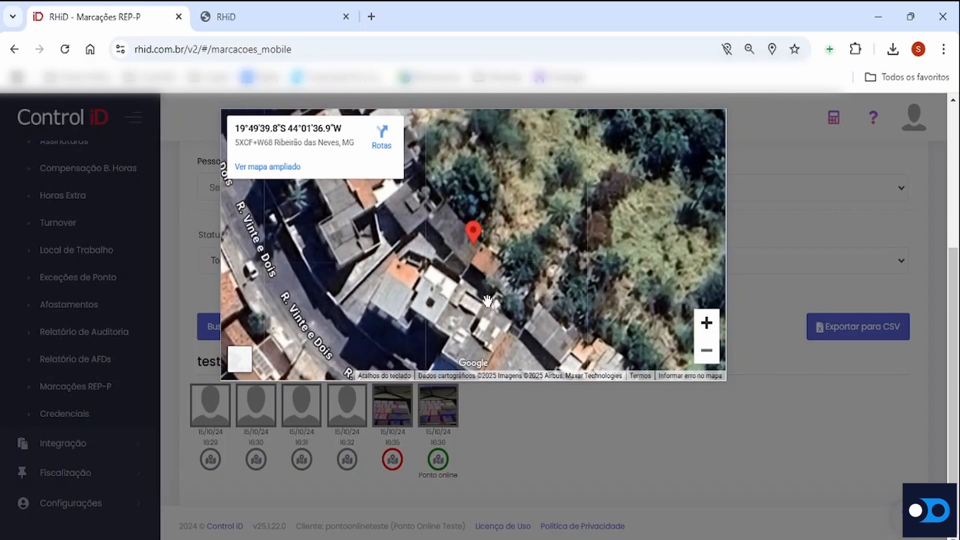
{"action": "left_click", "coordinate": [564, 435]}
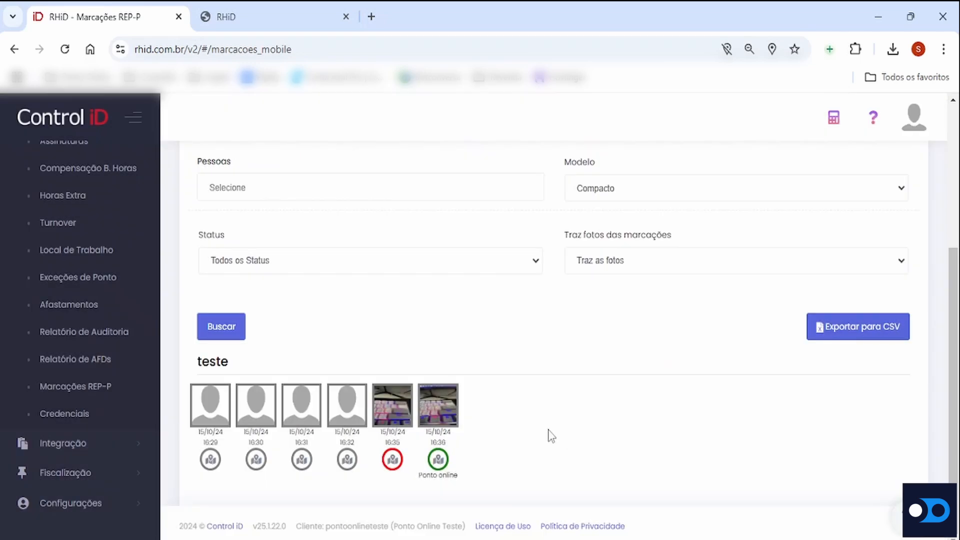
Show the available Fiscalização options and collapse them again
{"action": "left_click", "coordinate": [105, 474]}
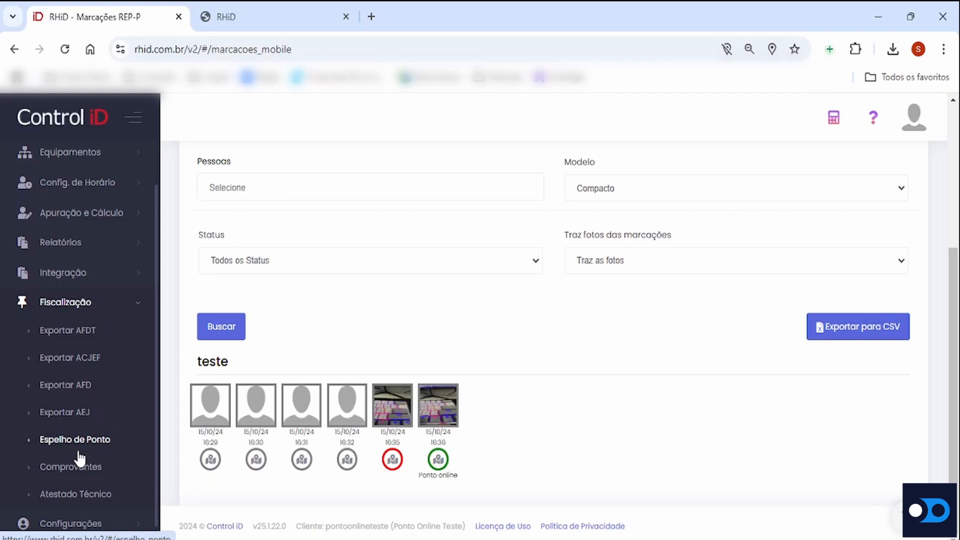
{"action": "left_click", "coordinate": [133, 311]}
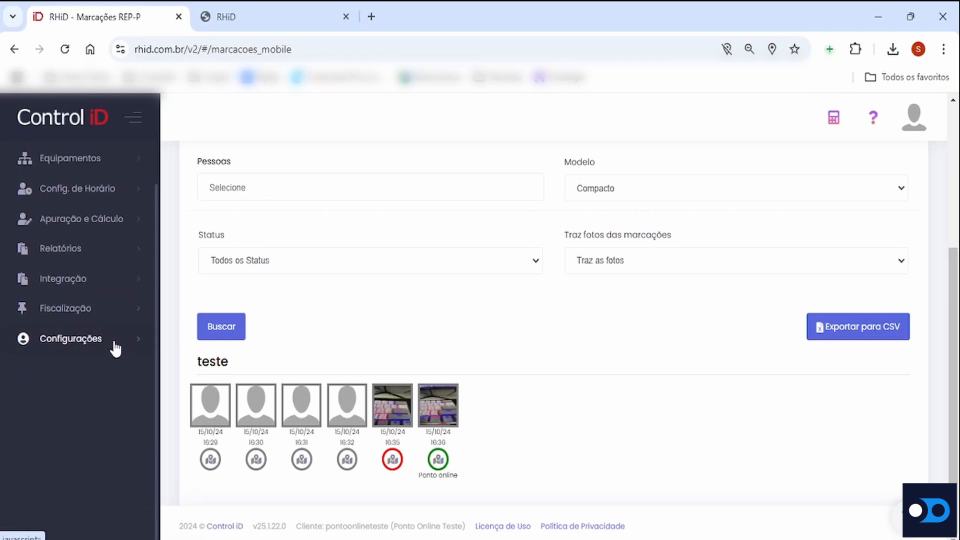
Open the Funcionário Padrão employee profile for editing and show its mobile marking and geofence settings
{"action": "left_click", "coordinate": [114, 344]}
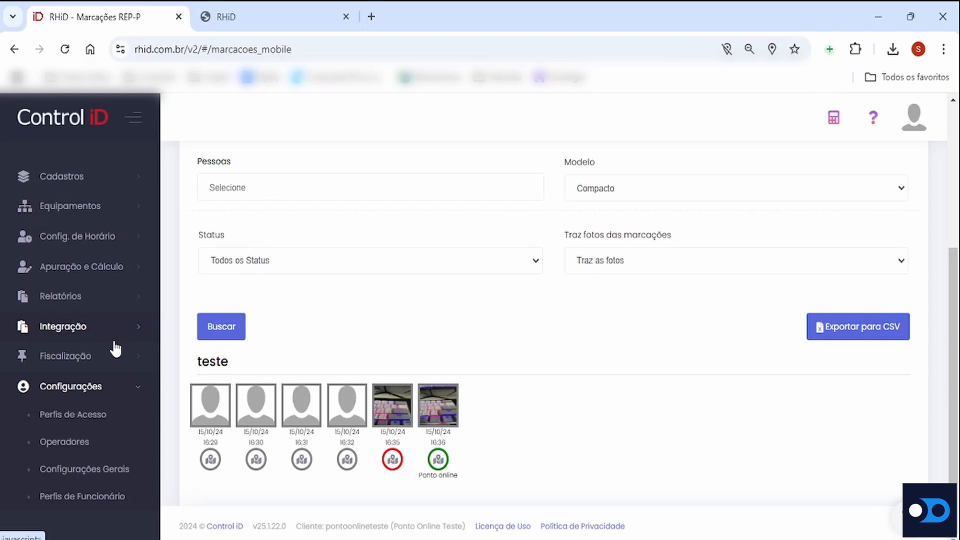
{"action": "left_click", "coordinate": [91, 497]}
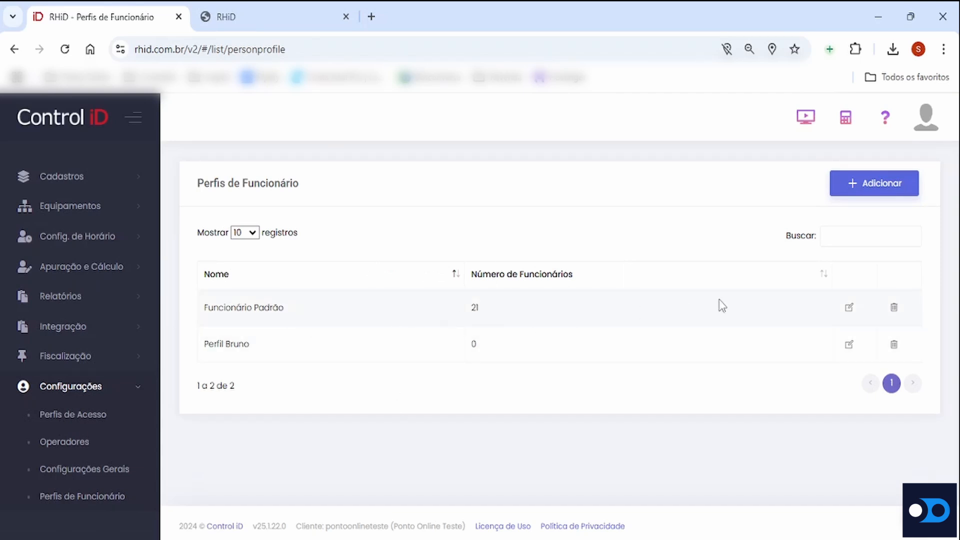
{"action": "left_click", "coordinate": [849, 306]}
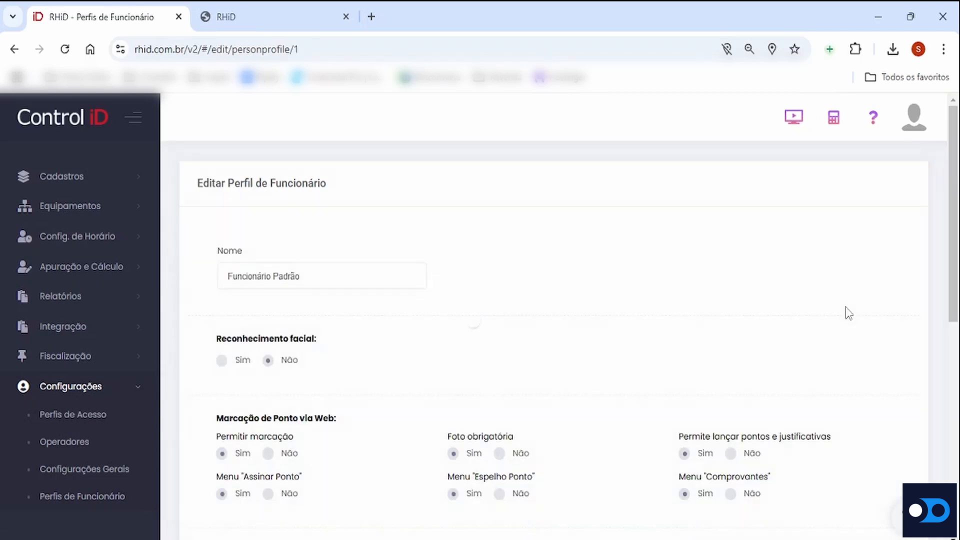
{"action": "scroll", "coordinate": [665, 304], "scroll_direction": "down", "scroll_amount": 8}
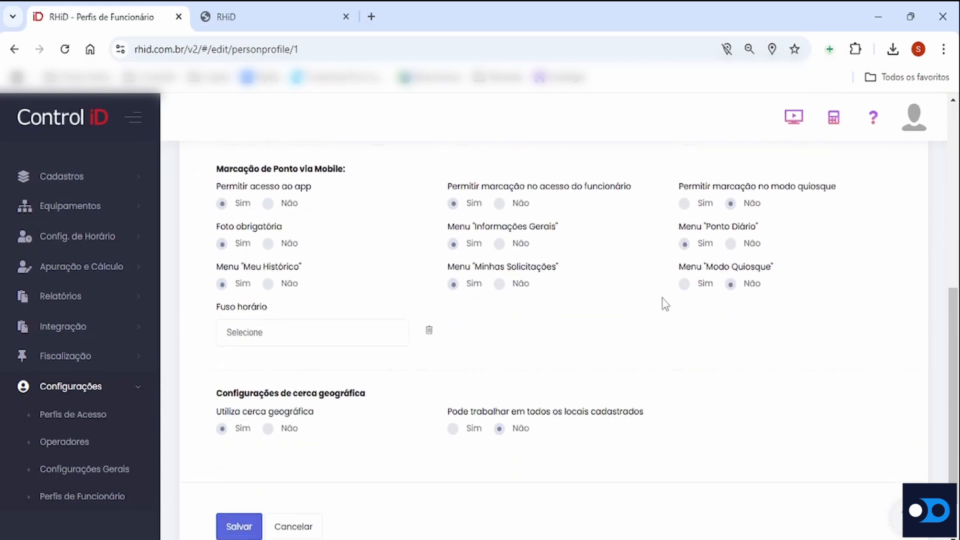
{"action": "scroll", "coordinate": [664, 304], "scroll_direction": "down", "scroll_amount": 1}
{"action": "scroll", "coordinate": [665, 304], "scroll_direction": "up", "scroll_amount": 1}
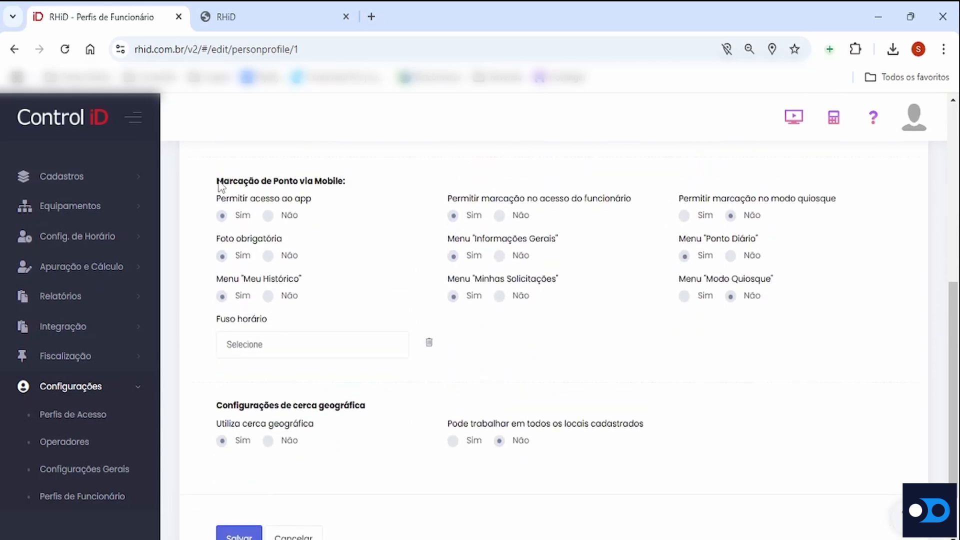
Highlight the Marcação de Ponto via Mobile heading and its app access and employee-access marking permissions in turn
{"action": "left_click_drag", "start_coordinate": [220, 186], "coordinate": [347, 188]}
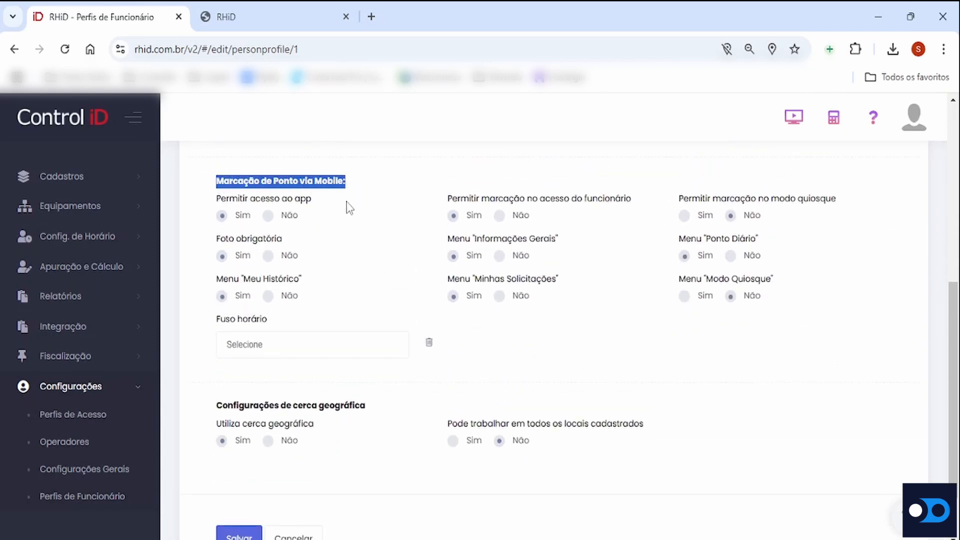
{"action": "left_click", "coordinate": [394, 237]}
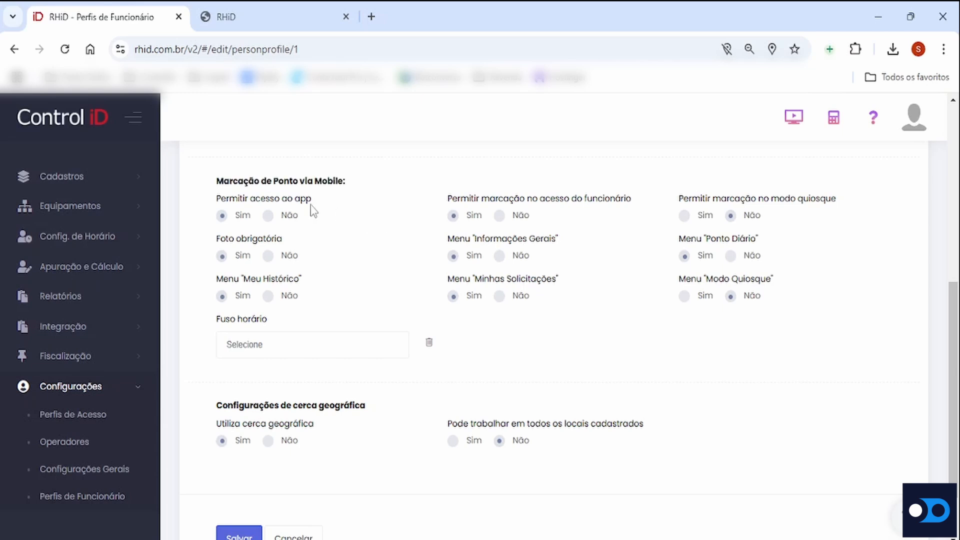
{"action": "left_click_drag", "start_coordinate": [217, 200], "coordinate": [311, 204]}
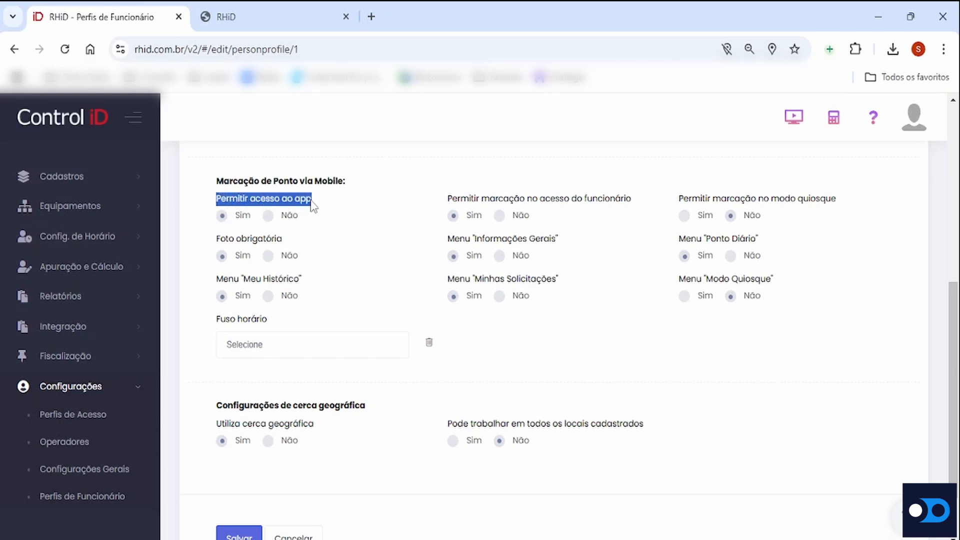
{"action": "left_click", "coordinate": [319, 220]}
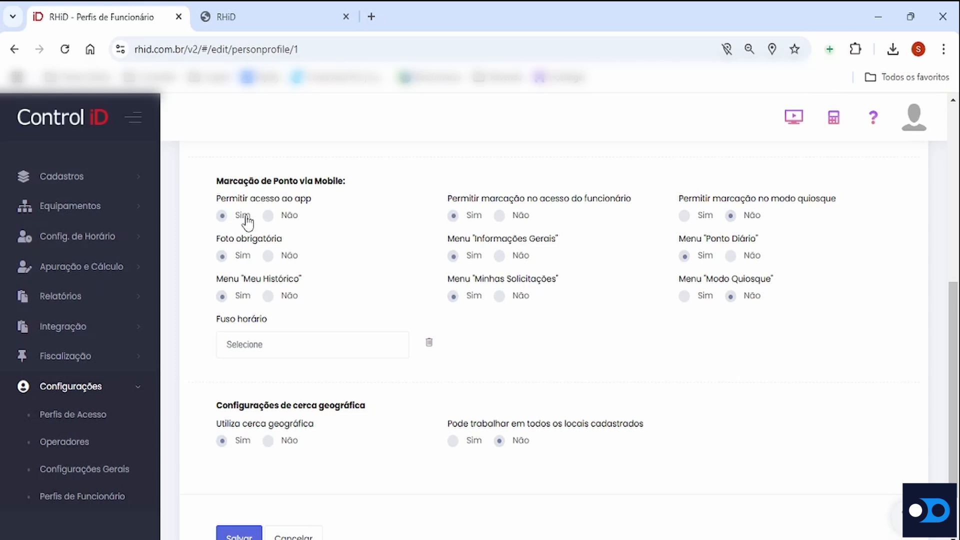
{"action": "left_click_drag", "start_coordinate": [449, 200], "coordinate": [632, 207]}
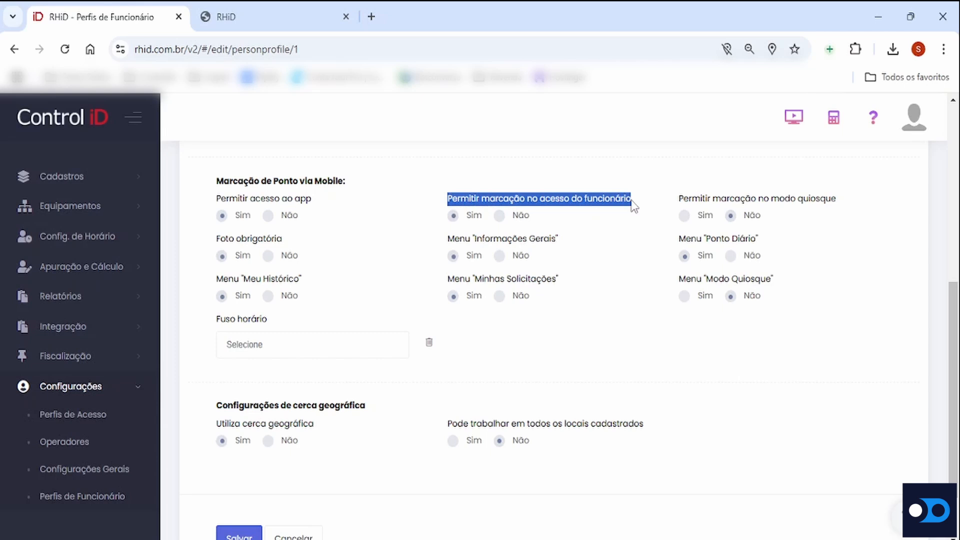
{"action": "left_click", "coordinate": [465, 226]}
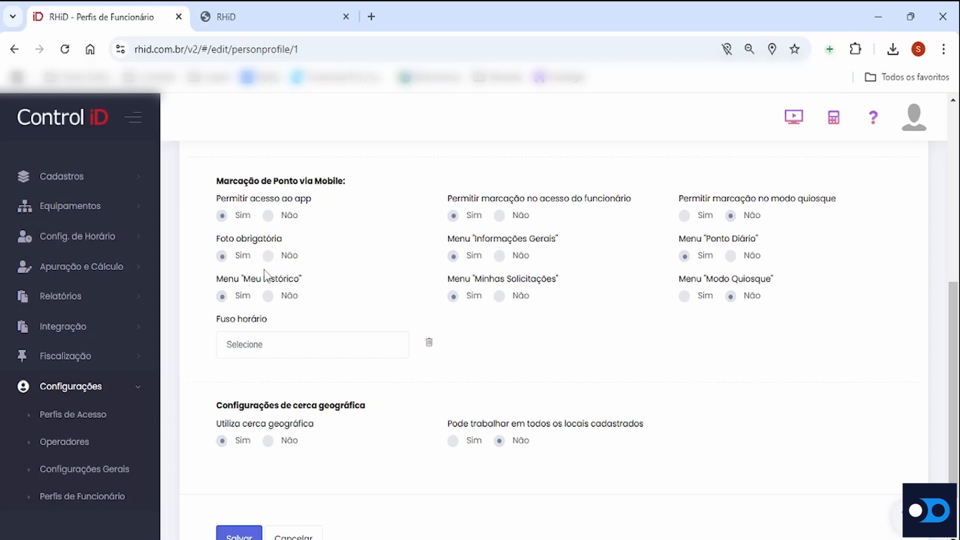
Point out the mobile menu options Meu Histórico, Informações Gerais, Minhas Solicitações and Ponto Diário by highlighting their labels
{"action": "left_click_drag", "start_coordinate": [244, 281], "coordinate": [306, 282]}
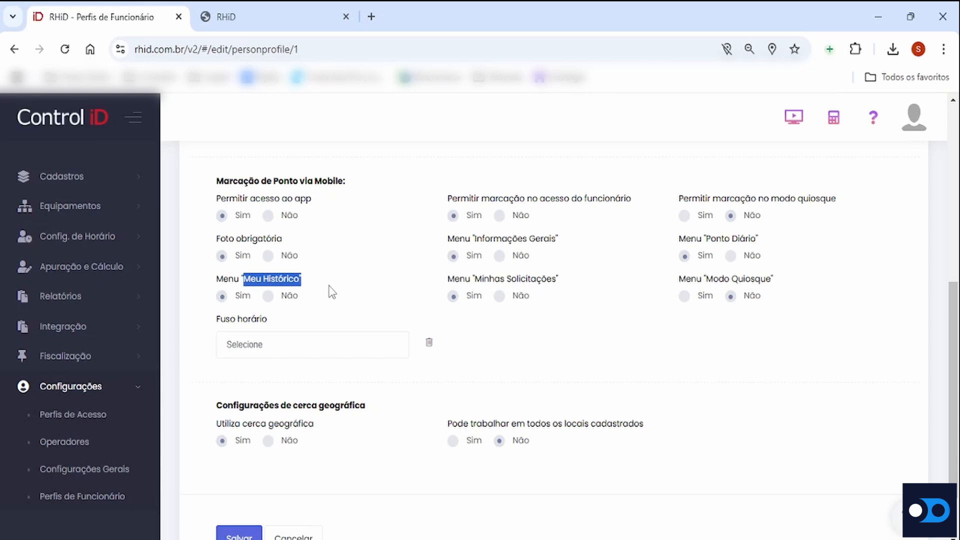
{"action": "left_click", "coordinate": [449, 241]}
{"action": "left_click_drag", "start_coordinate": [448, 241], "coordinate": [585, 254]}
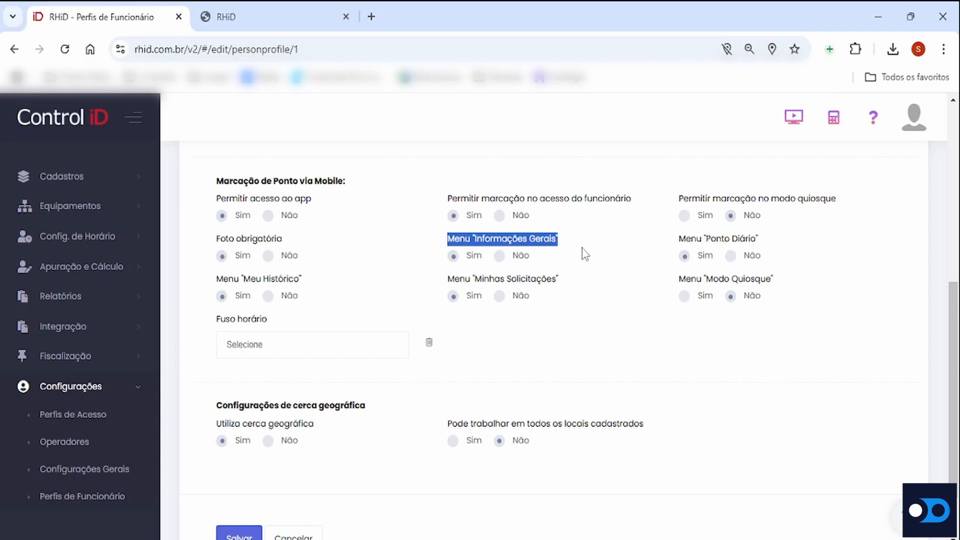
{"action": "left_click", "coordinate": [585, 255]}
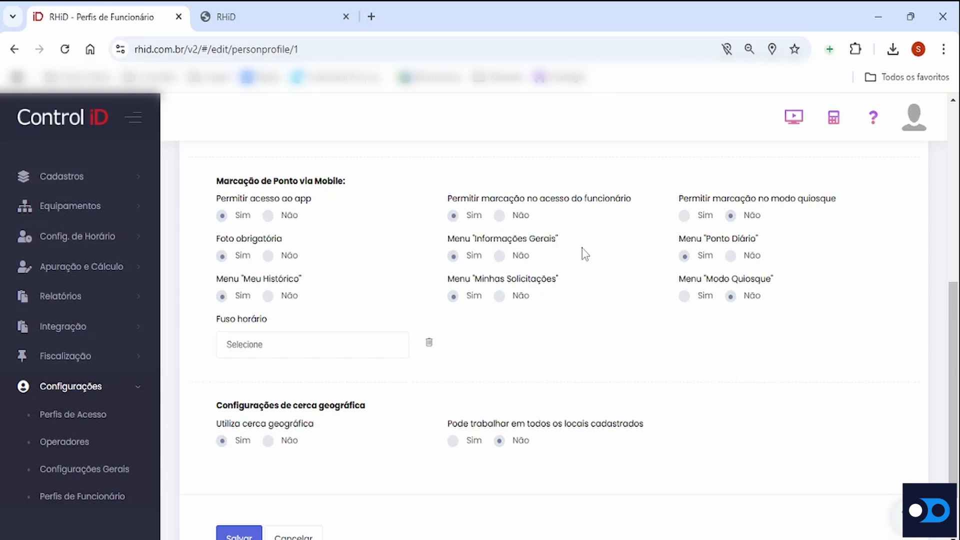
{"action": "left_click_drag", "start_coordinate": [447, 281], "coordinate": [563, 288]}
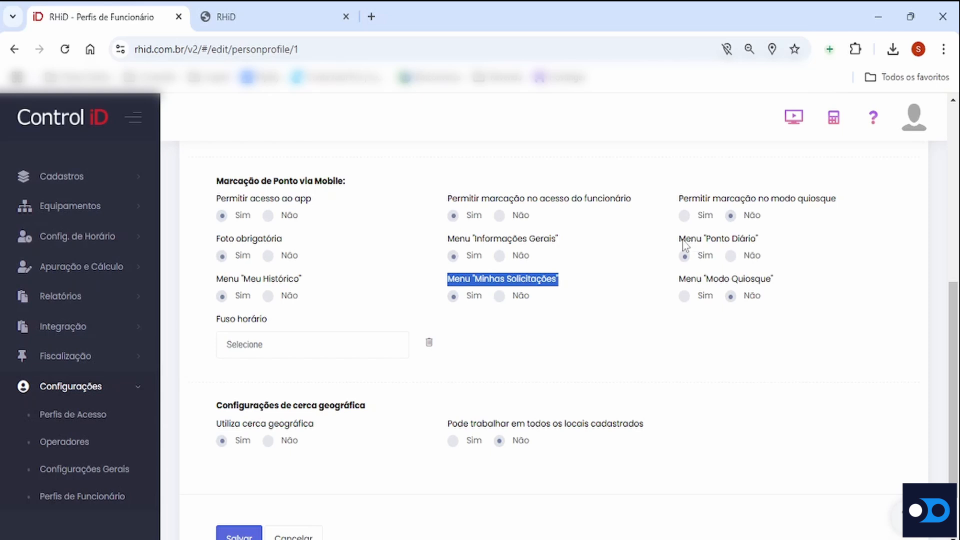
{"action": "left_click_drag", "start_coordinate": [678, 239], "coordinate": [763, 243]}
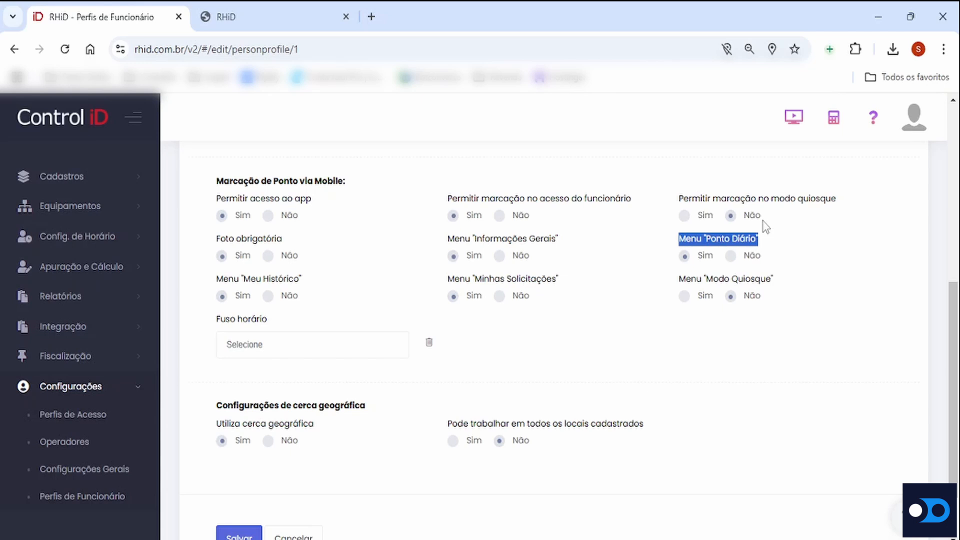
{"action": "left_click", "coordinate": [765, 226]}
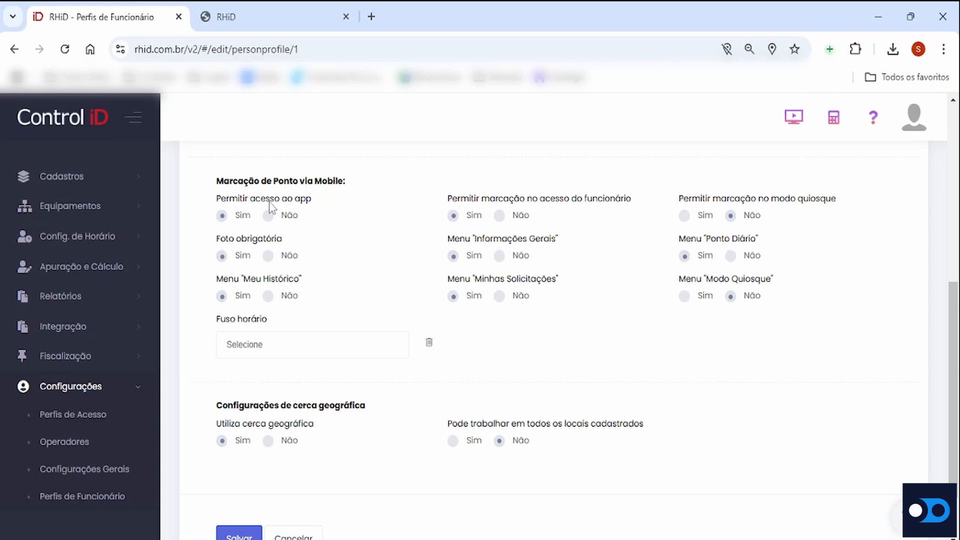
Point out the app access and employee-access marking permissions again, then show the end of the profile form
{"action": "left_click_drag", "start_coordinate": [220, 198], "coordinate": [307, 199]}
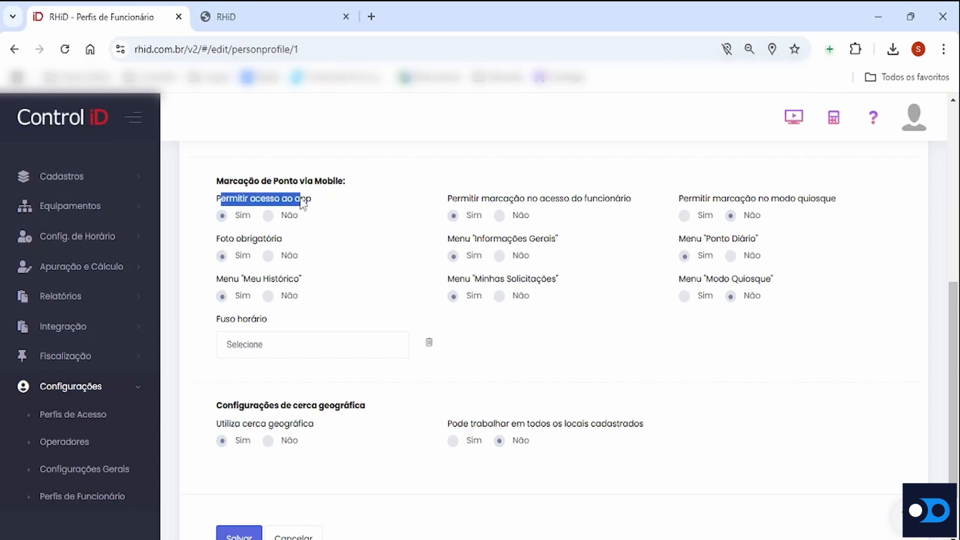
{"action": "left_click_drag", "start_coordinate": [448, 199], "coordinate": [509, 198]}
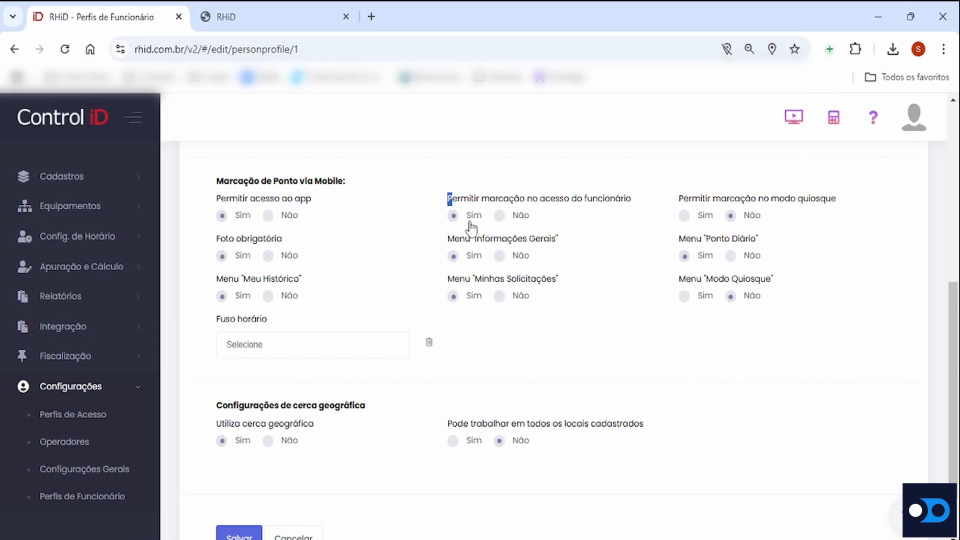
{"action": "scroll", "coordinate": [375, 309], "scroll_direction": "down", "scroll_amount": 2}
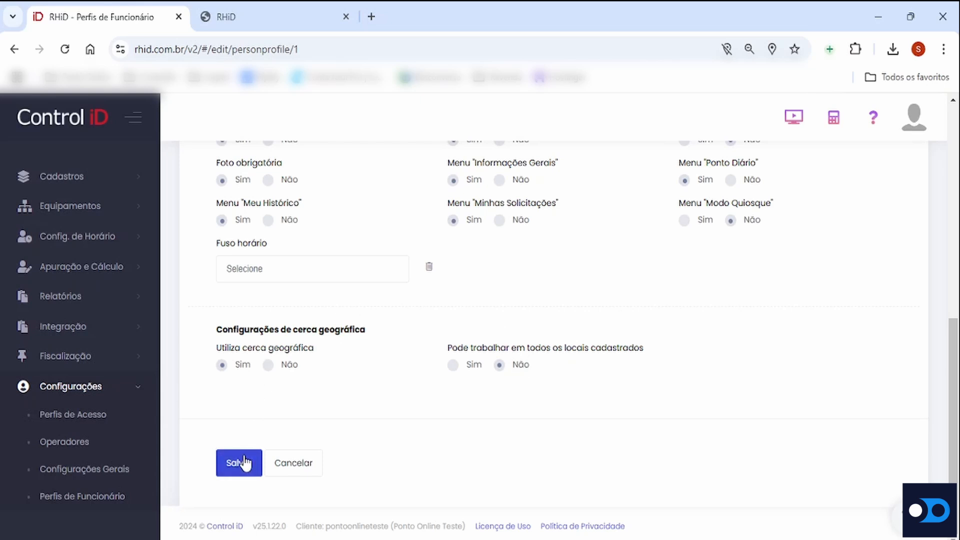
Open the second listed employee's record from the Funcionários registry and show its Configurações REP-P
{"action": "left_click", "coordinate": [112, 394]}
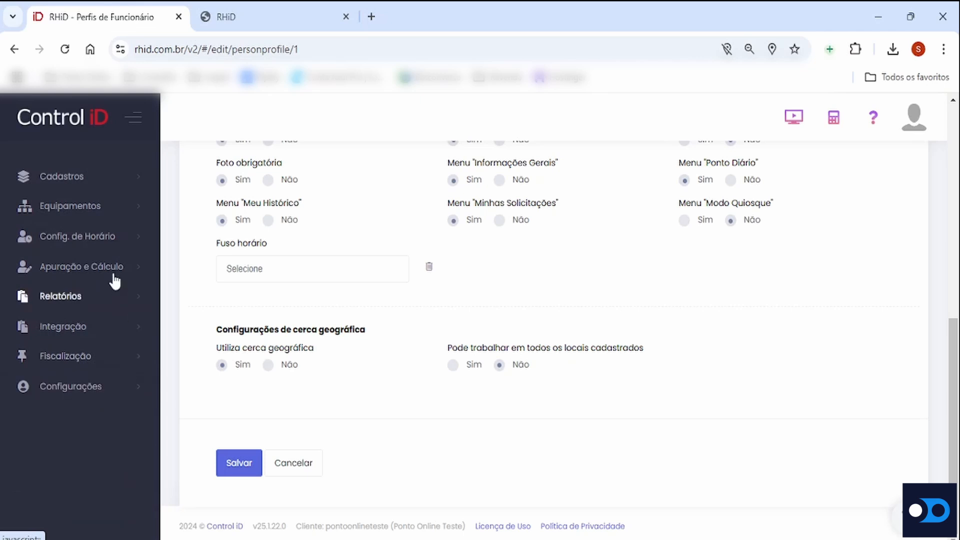
{"action": "left_click", "coordinate": [99, 186]}
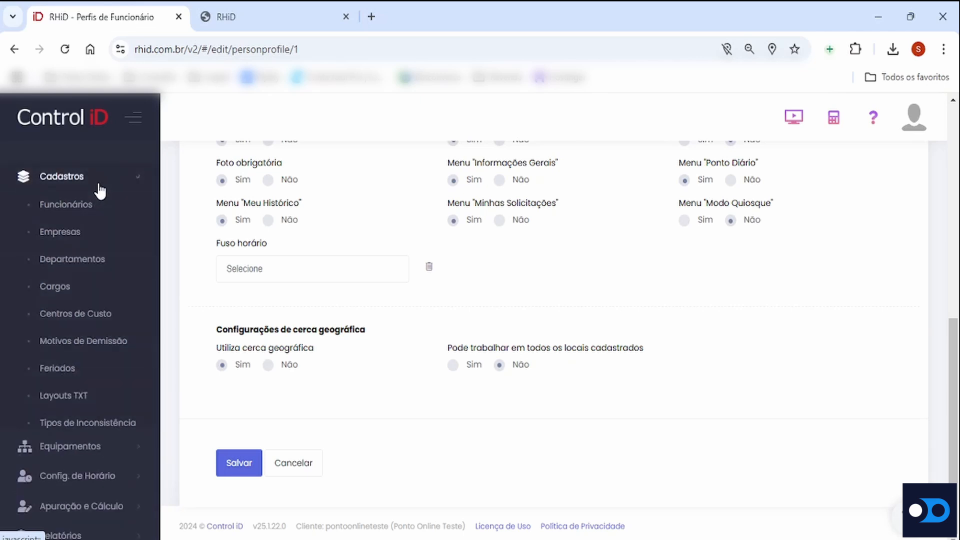
{"action": "left_click", "coordinate": [85, 208]}
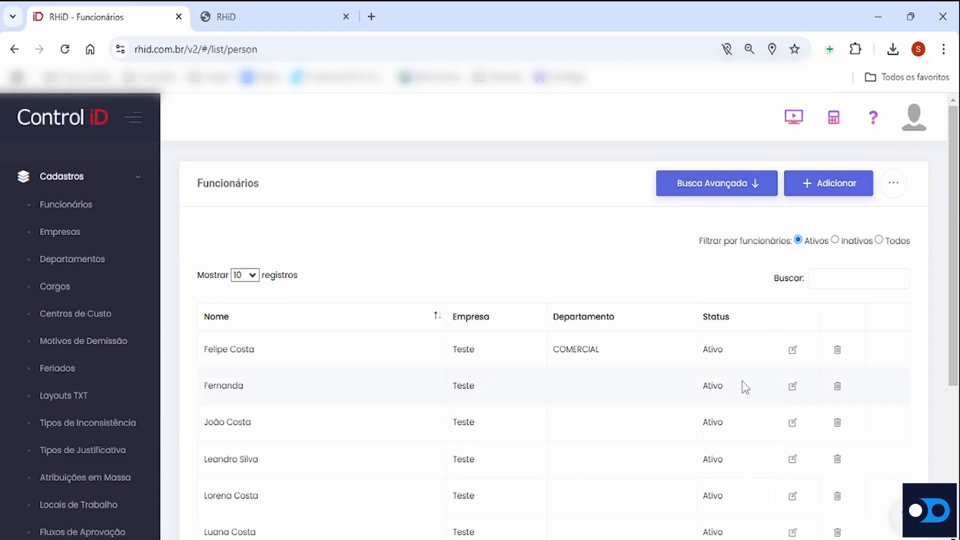
{"action": "left_click", "coordinate": [792, 389]}
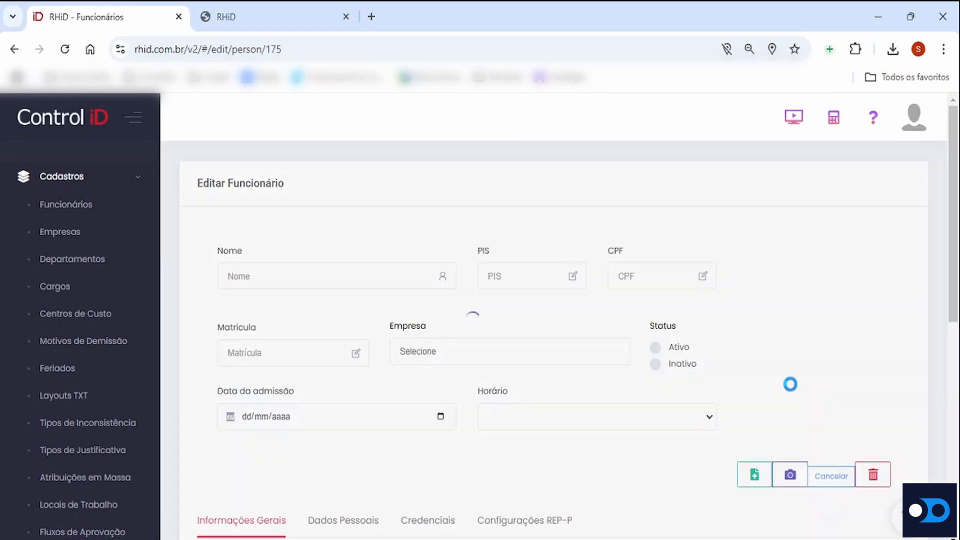
{"action": "scroll", "coordinate": [608, 328], "scroll_direction": "down", "scroll_amount": 3}
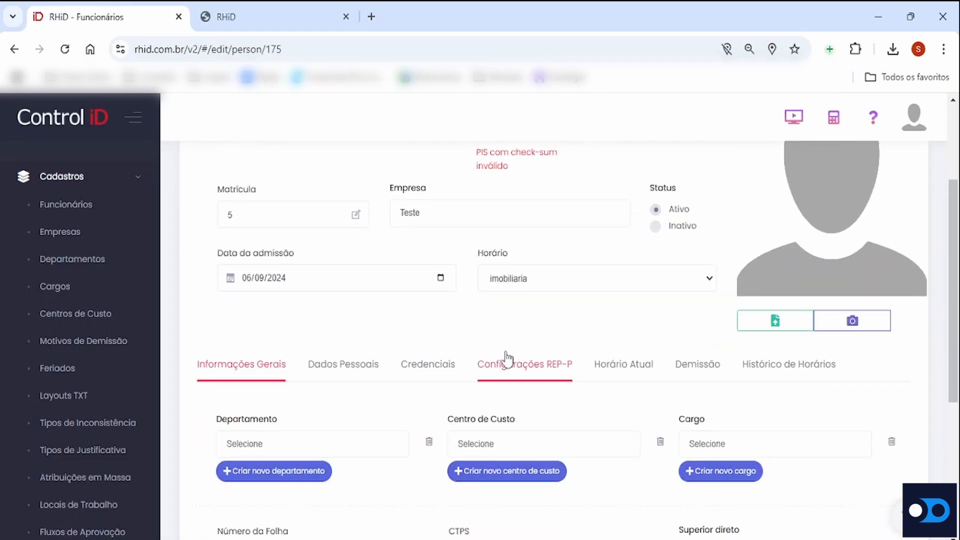
{"action": "left_click", "coordinate": [545, 372]}
{"action": "scroll", "coordinate": [530, 373], "scroll_direction": "down", "scroll_amount": 2}
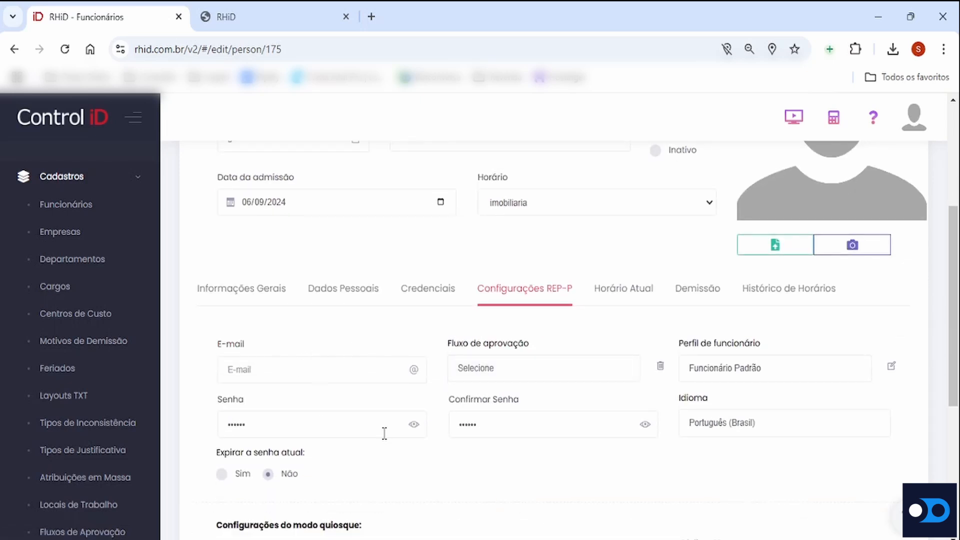
Enter the employee's e-mail address in the REP-P settings and review the identification data at the beginning of the record
{"action": "left_click", "coordinate": [312, 371]}
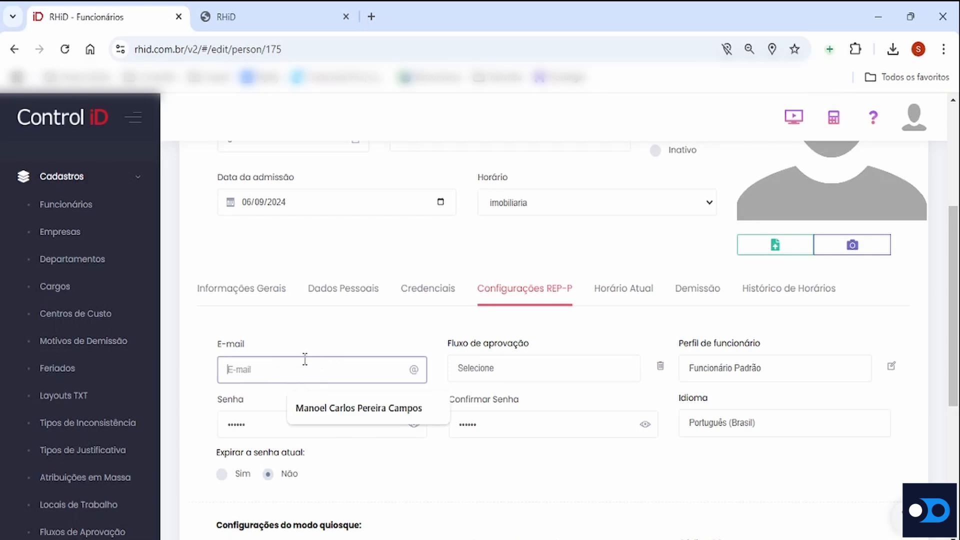
{"action": "scroll", "coordinate": [305, 359], "scroll_direction": "up", "scroll_amount": 5}
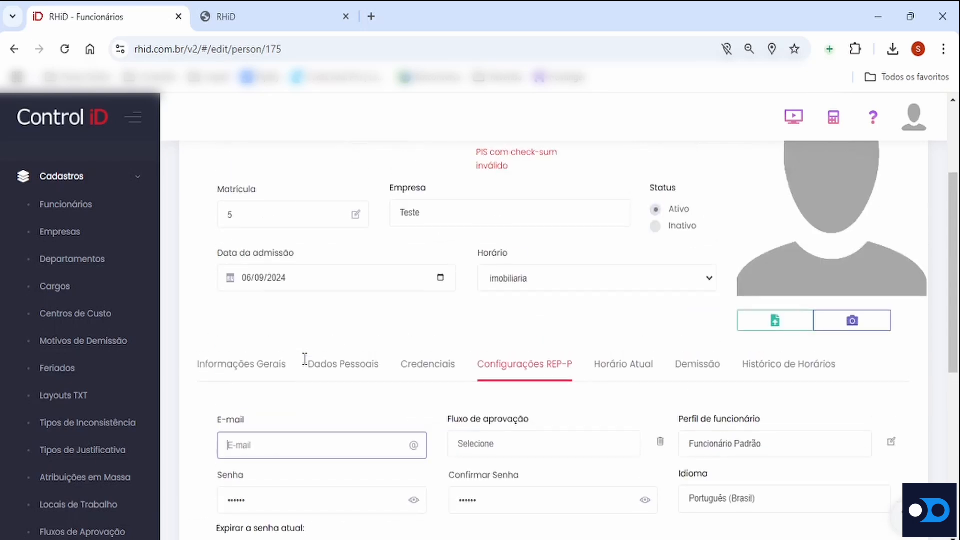
{"action": "scroll", "coordinate": [309, 359], "scroll_direction": "down", "scroll_amount": 6}
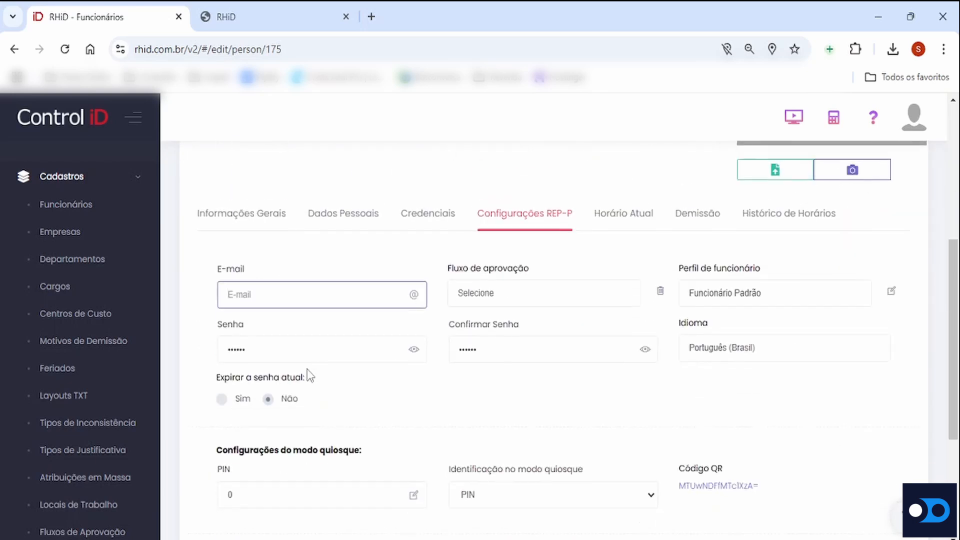
{"action": "type", "text": "F"}
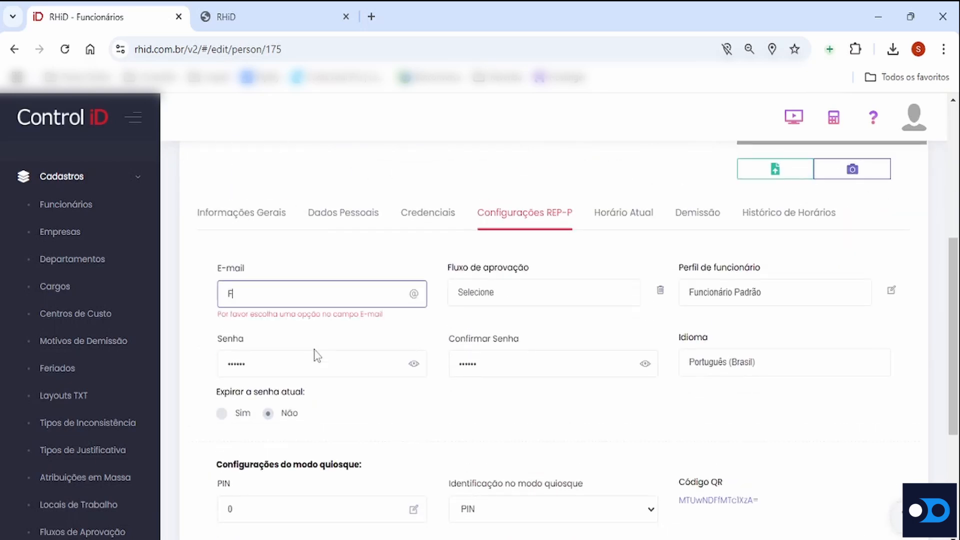
{"action": "key", "text": "BackSpace"}
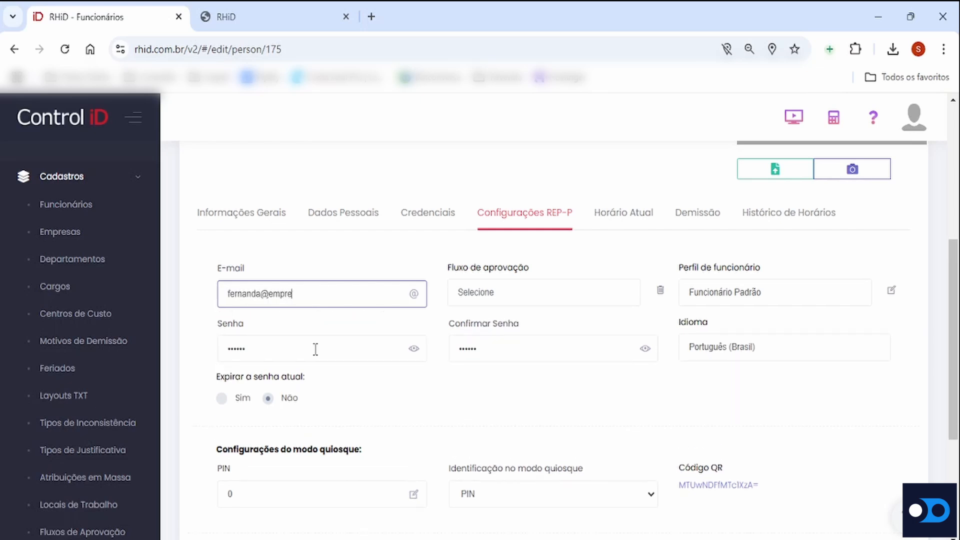
{"action": "scroll", "coordinate": [501, 346], "scroll_direction": "up", "scroll_amount": 6}
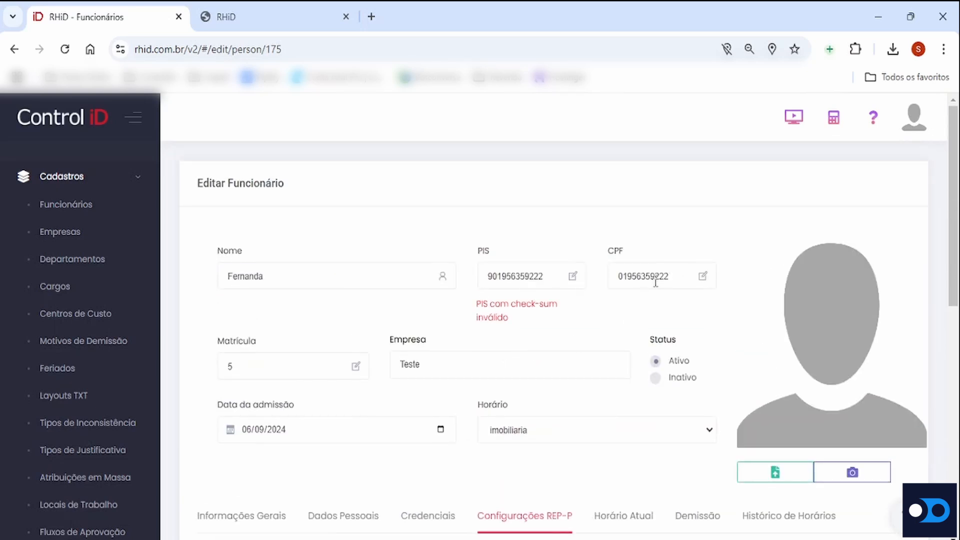
{"action": "scroll", "coordinate": [650, 294], "scroll_direction": "down", "scroll_amount": 6}
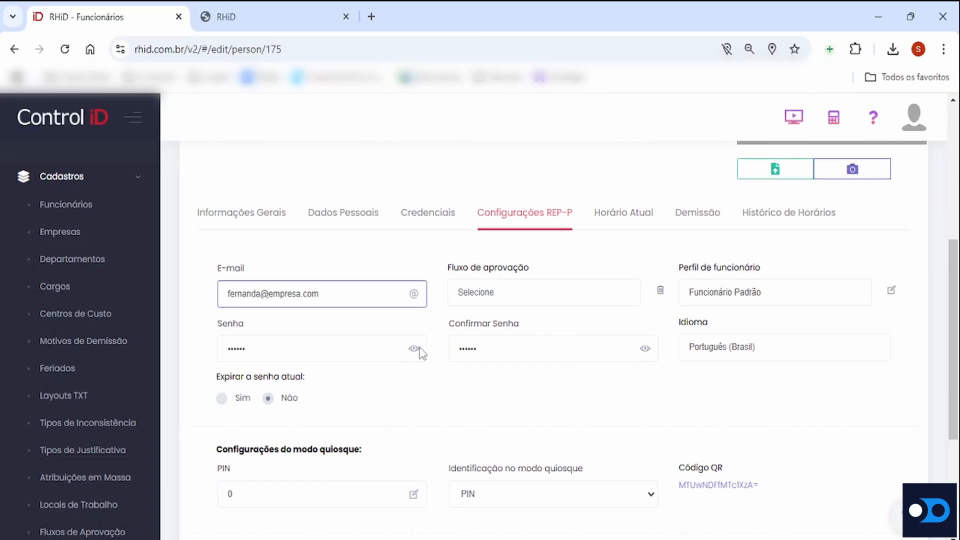
Replace the employee's REP-P access password in both the Senha and Confirmar Senha fields
{"action": "left_click_drag", "start_coordinate": [291, 345], "coordinate": [205, 344]}
{"action": "type", "text": "••••"}
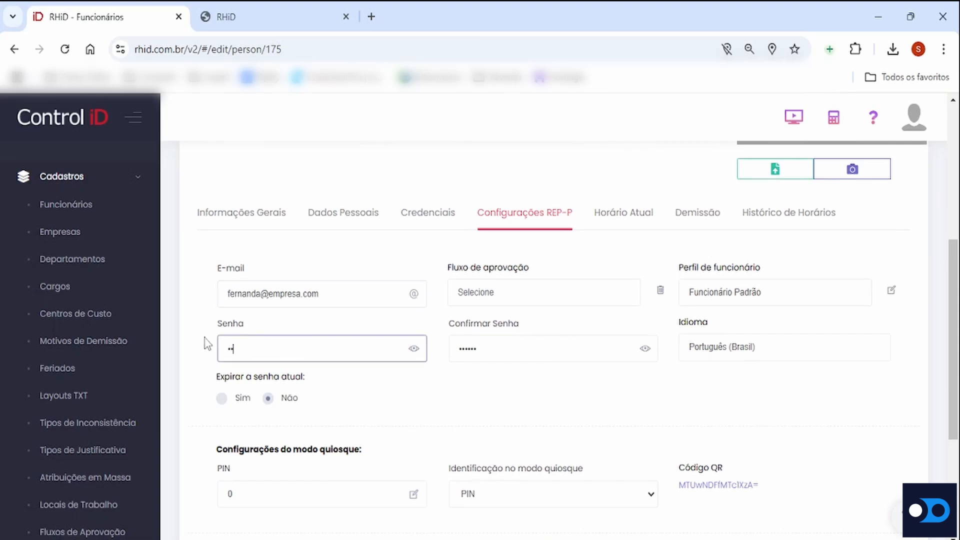
{"action": "left_click_drag", "start_coordinate": [509, 342], "coordinate": [451, 350]}
{"action": "type", "text": "••••"}
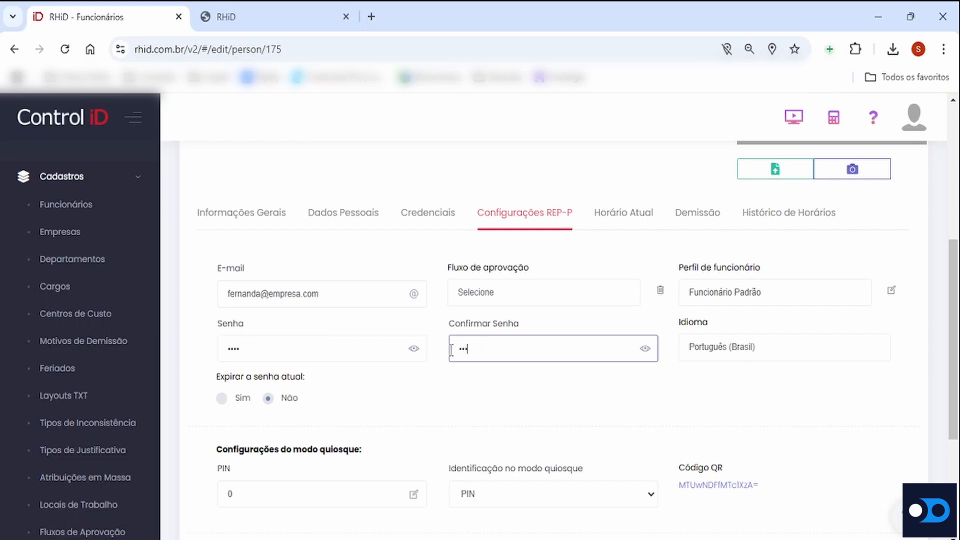
Assign the Fluxo Padrão approval flow to the employee and save the record
{"action": "left_click", "coordinate": [510, 296]}
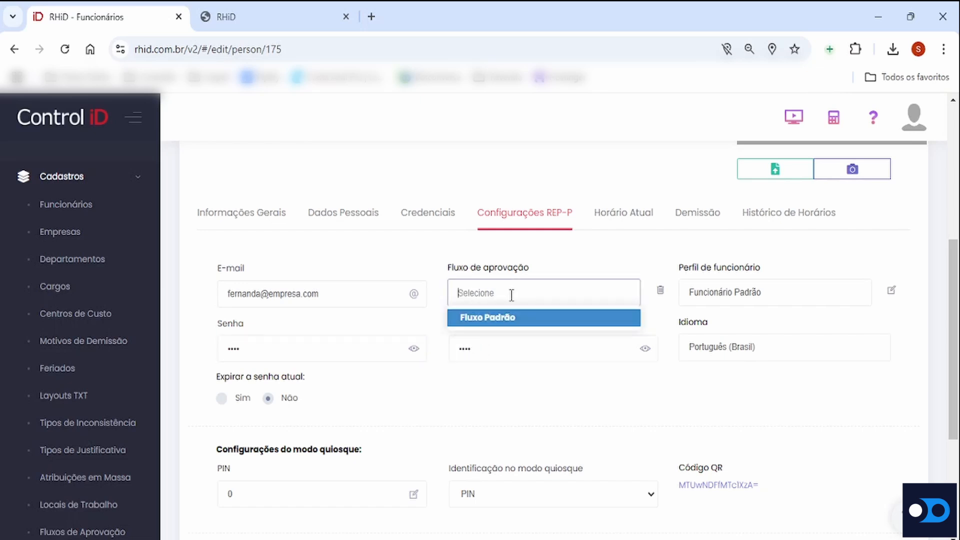
{"action": "left_click", "coordinate": [510, 324]}
{"action": "scroll", "coordinate": [430, 325], "scroll_direction": "down", "scroll_amount": 5}
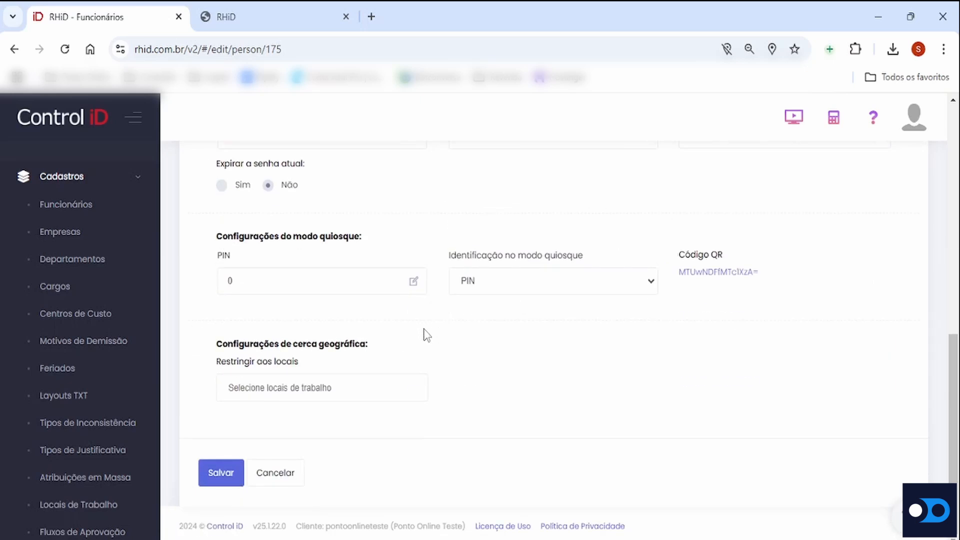
{"action": "left_click", "coordinate": [220, 481]}
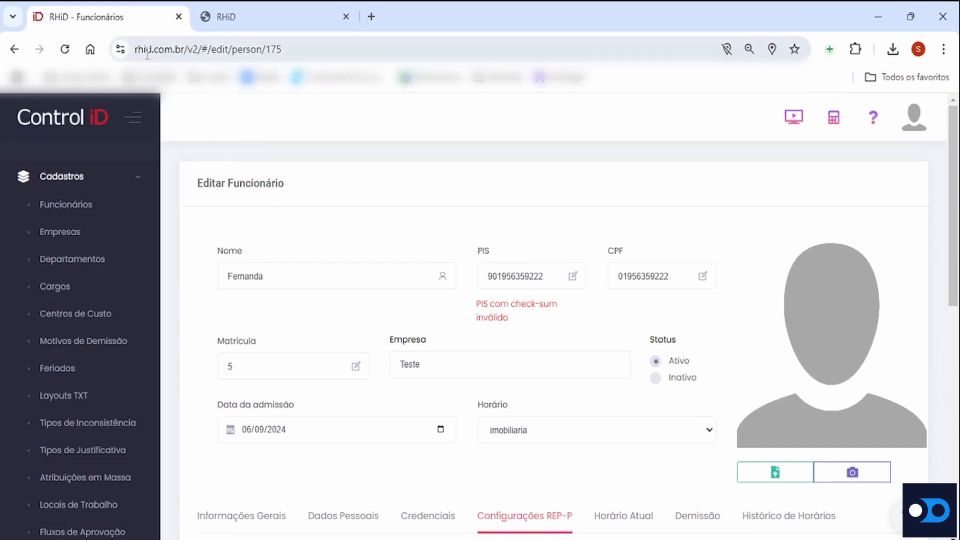
Highlight the rhid domain in the web address and review the employee's e-mail and password fields in the REP-P settings
{"action": "left_click_drag", "start_coordinate": [136, 49], "coordinate": [152, 48]}
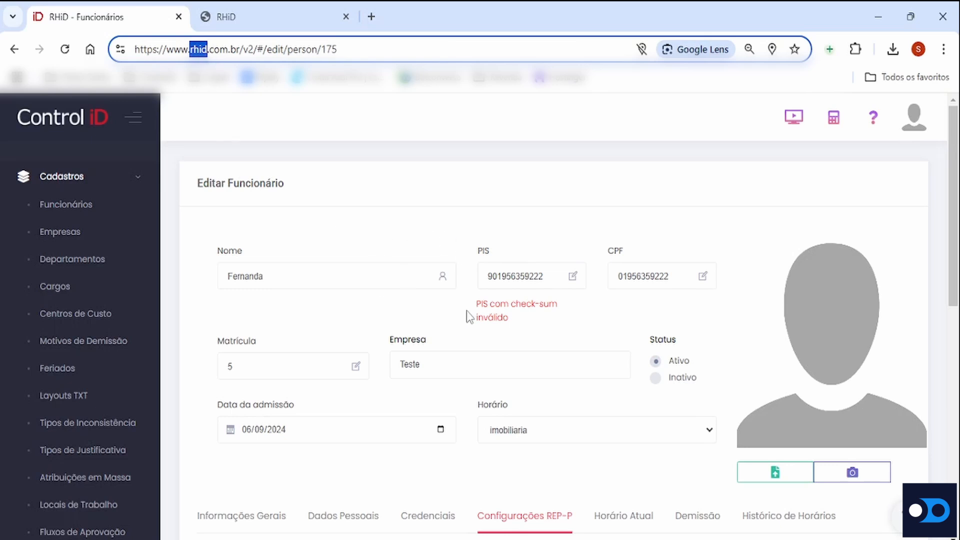
{"action": "scroll", "coordinate": [467, 315], "scroll_direction": "down", "scroll_amount": 5}
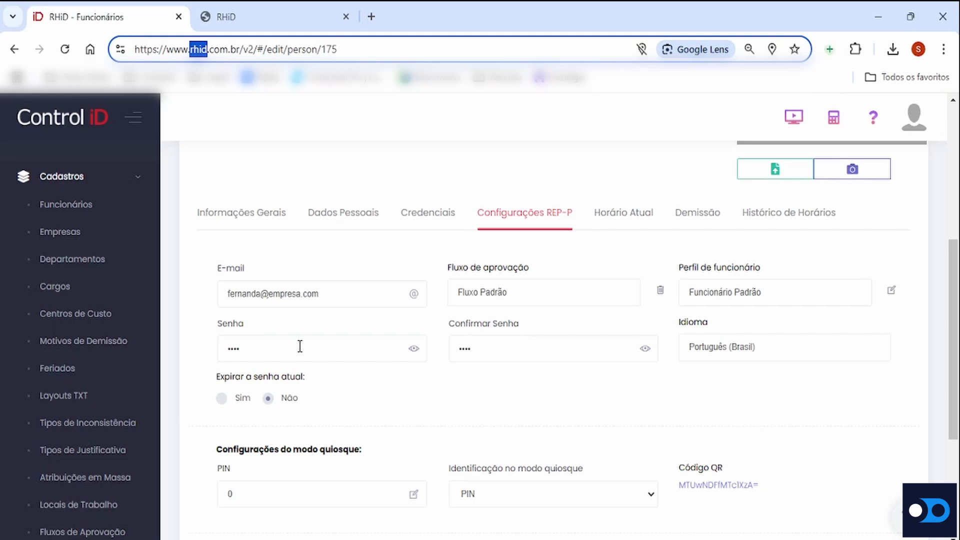
{"action": "left_click", "coordinate": [345, 276]}
Return to the system dashboard and collapse the Cadastros group in the navigation
{"action": "left_click", "coordinate": [70, 131]}
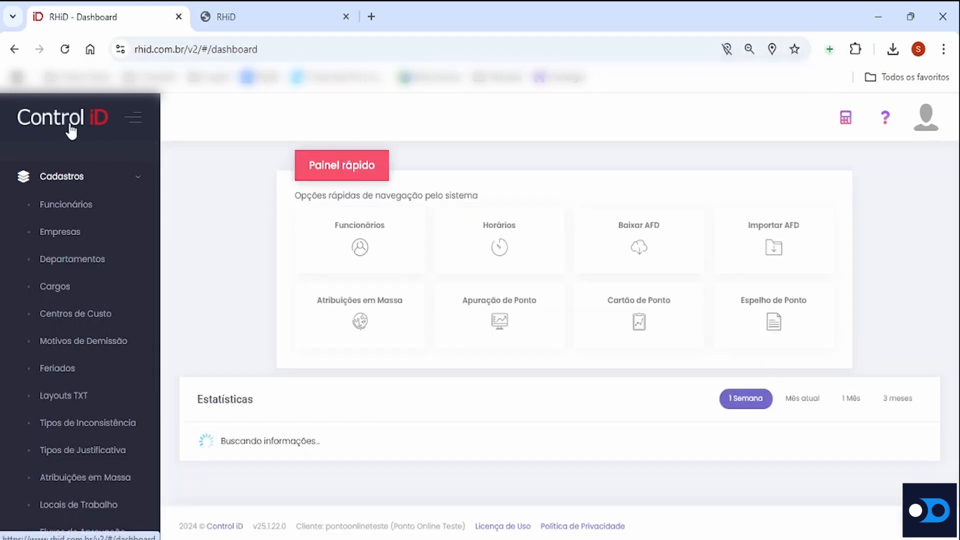
{"action": "left_click", "coordinate": [99, 181]}
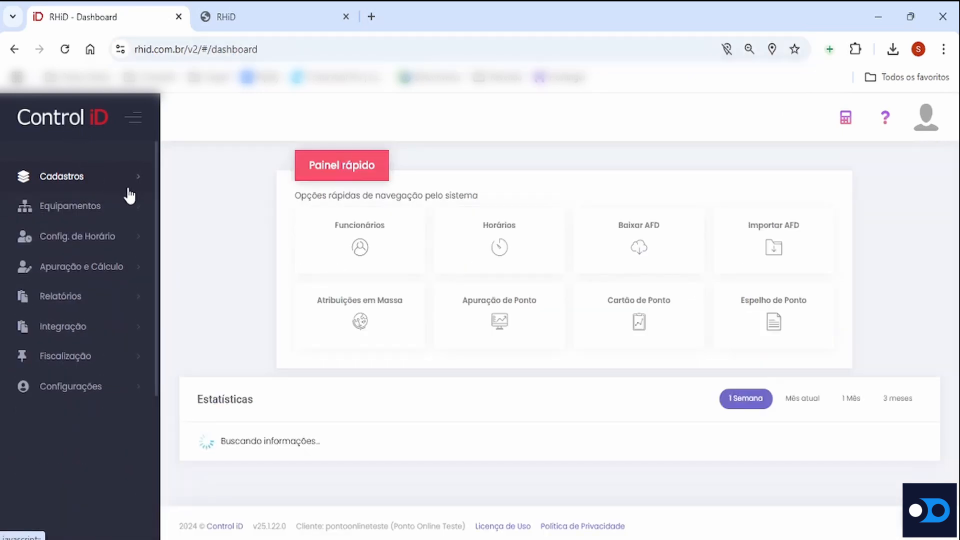